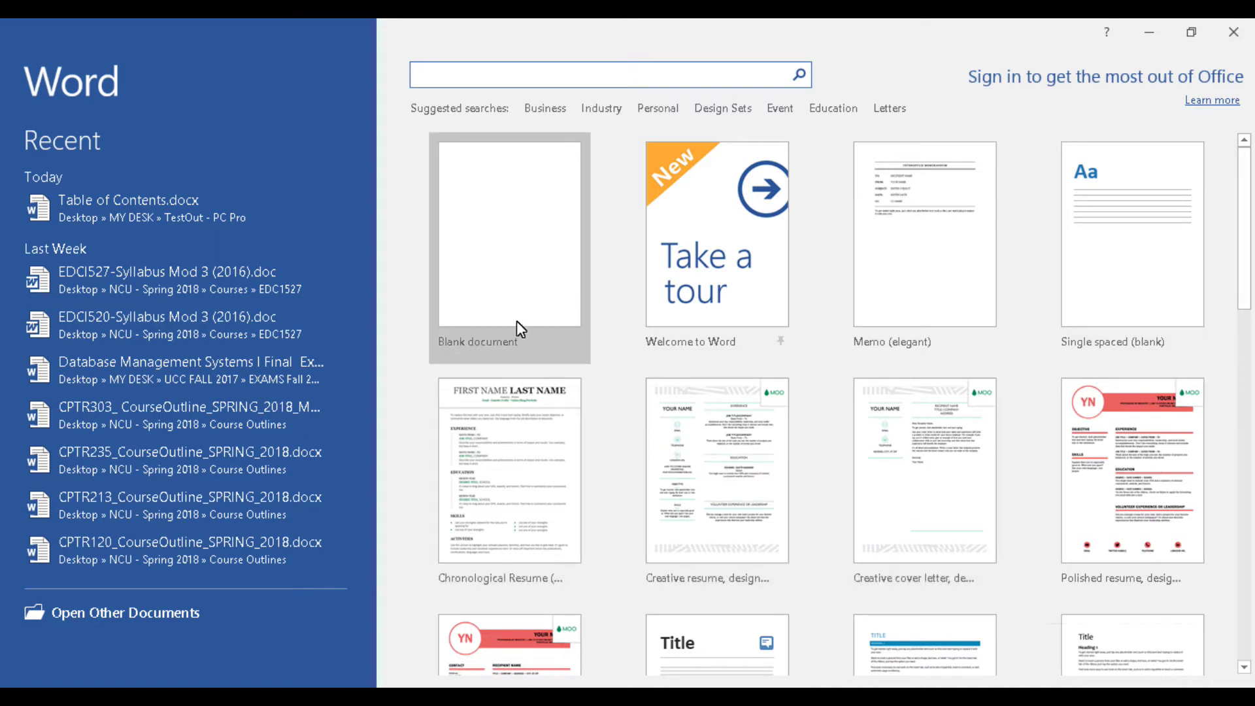
Step: Create a new blank document
{"action": "left_click", "coordinate": [503, 270]}
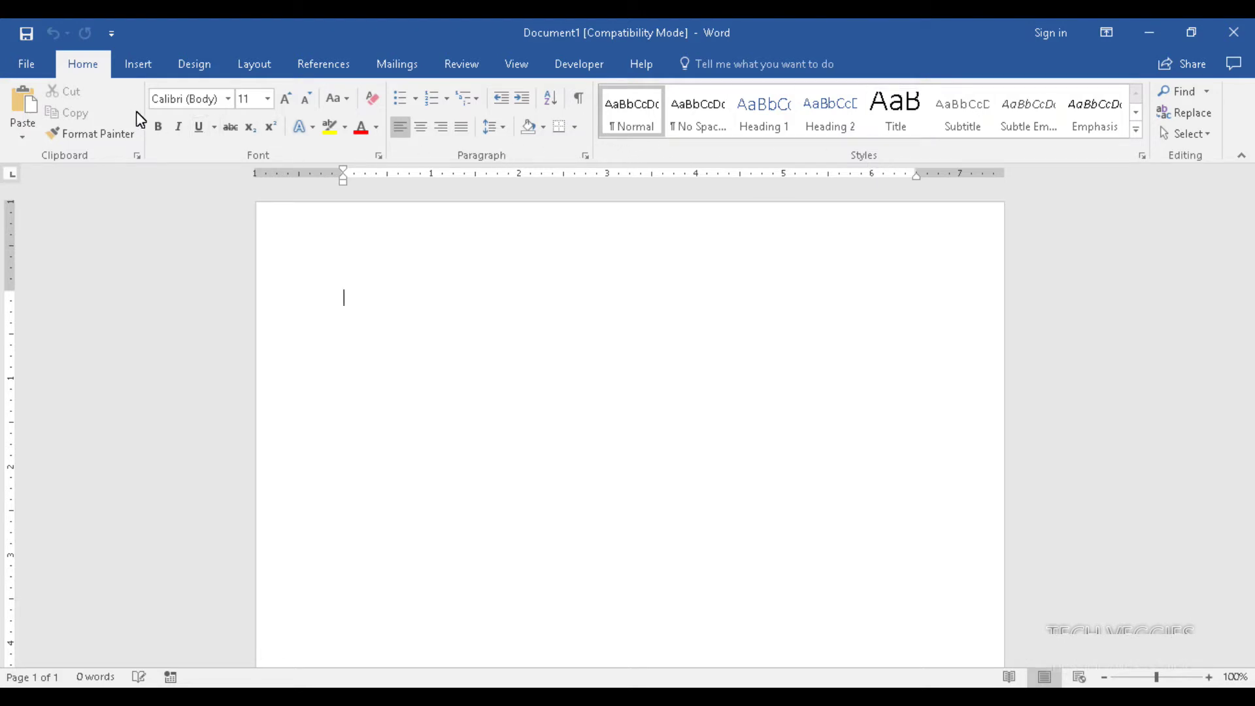
Step: Look over the commands for inserting content and browse the available document themes without applying one
{"action": "left_click", "coordinate": [138, 68]}
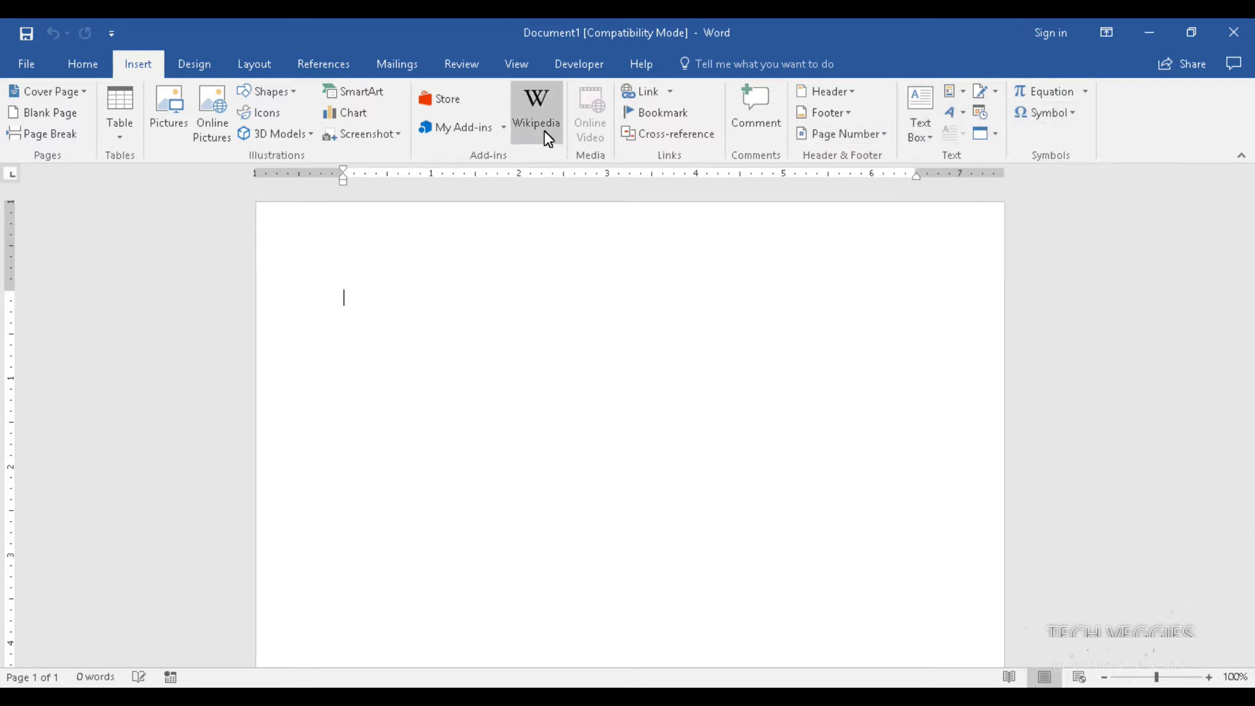
{"action": "left_click", "coordinate": [196, 63]}
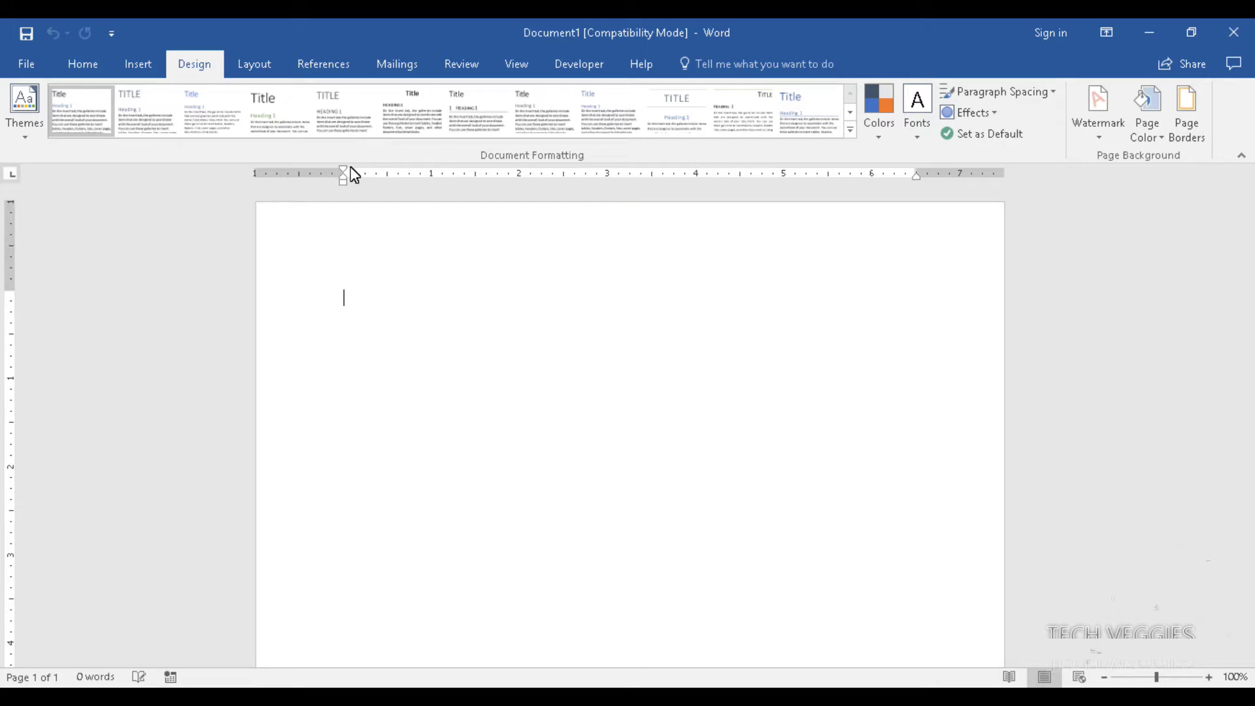
{"action": "left_click", "coordinate": [34, 145]}
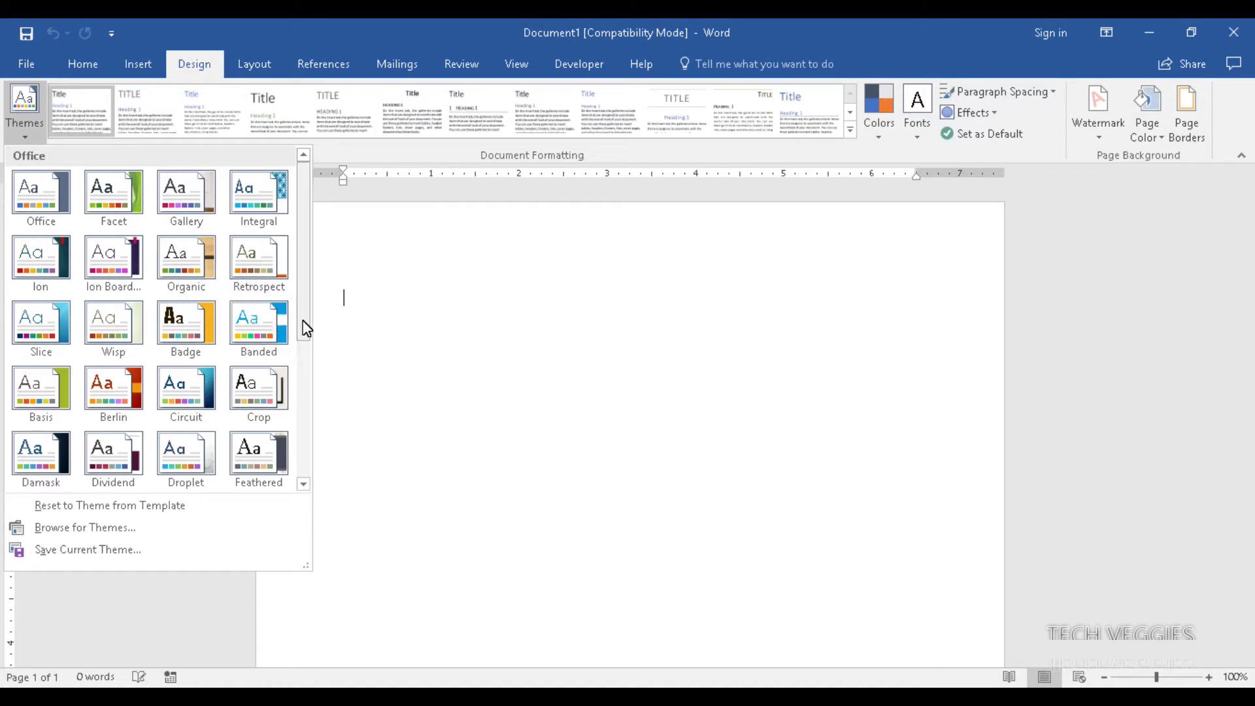
{"action": "left_click", "coordinate": [335, 223]}
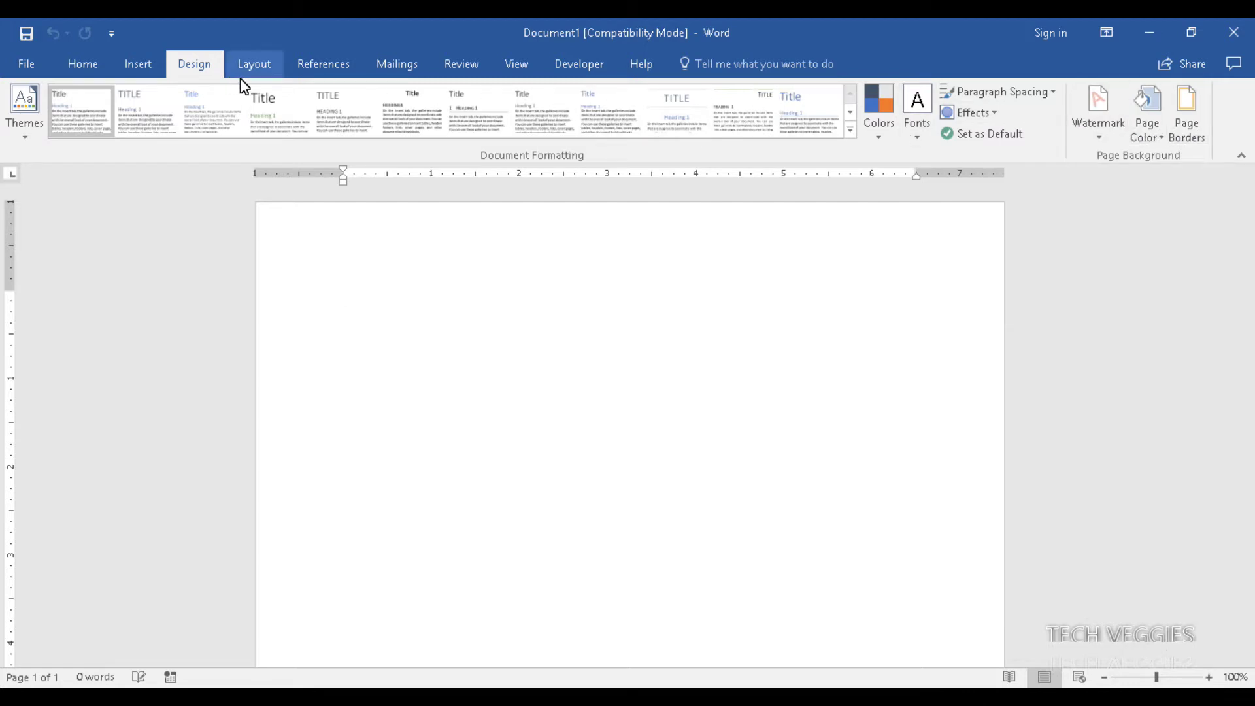
Step: Examine the page layout choices for paper size, columns and orientation without changing any of them
{"action": "left_click", "coordinate": [252, 66]}
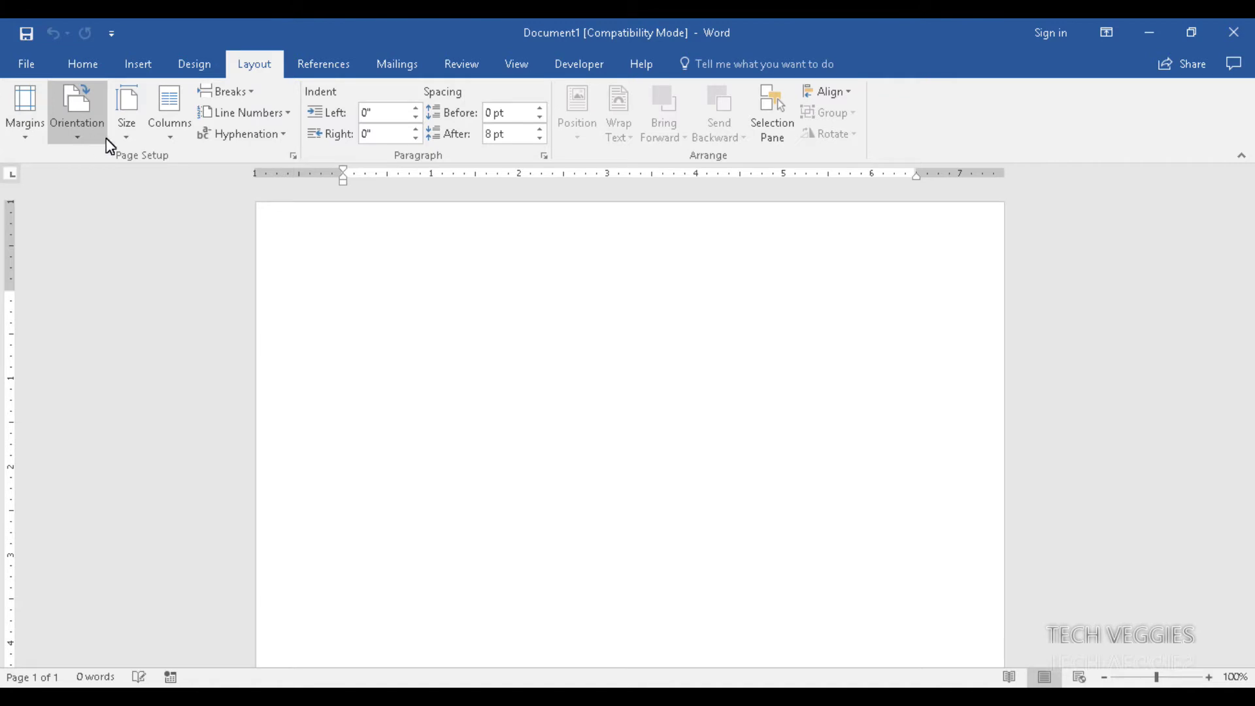
{"action": "left_click", "coordinate": [134, 138]}
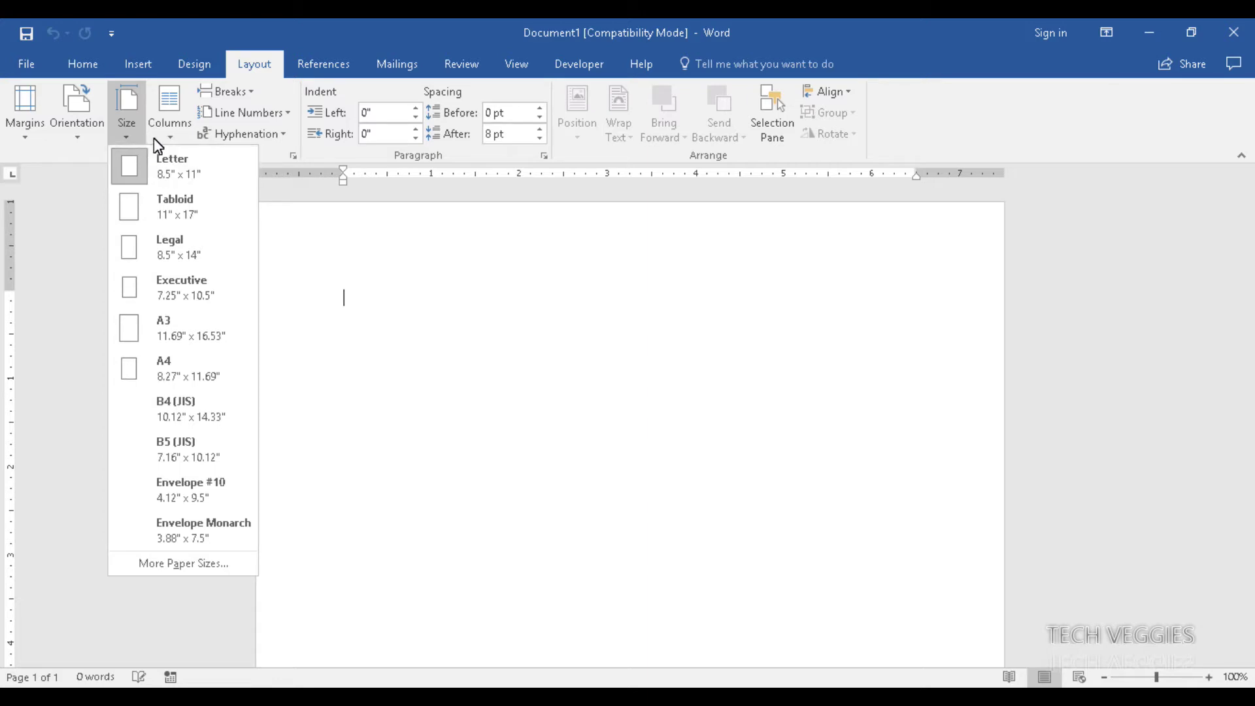
{"action": "left_click", "coordinate": [186, 138]}
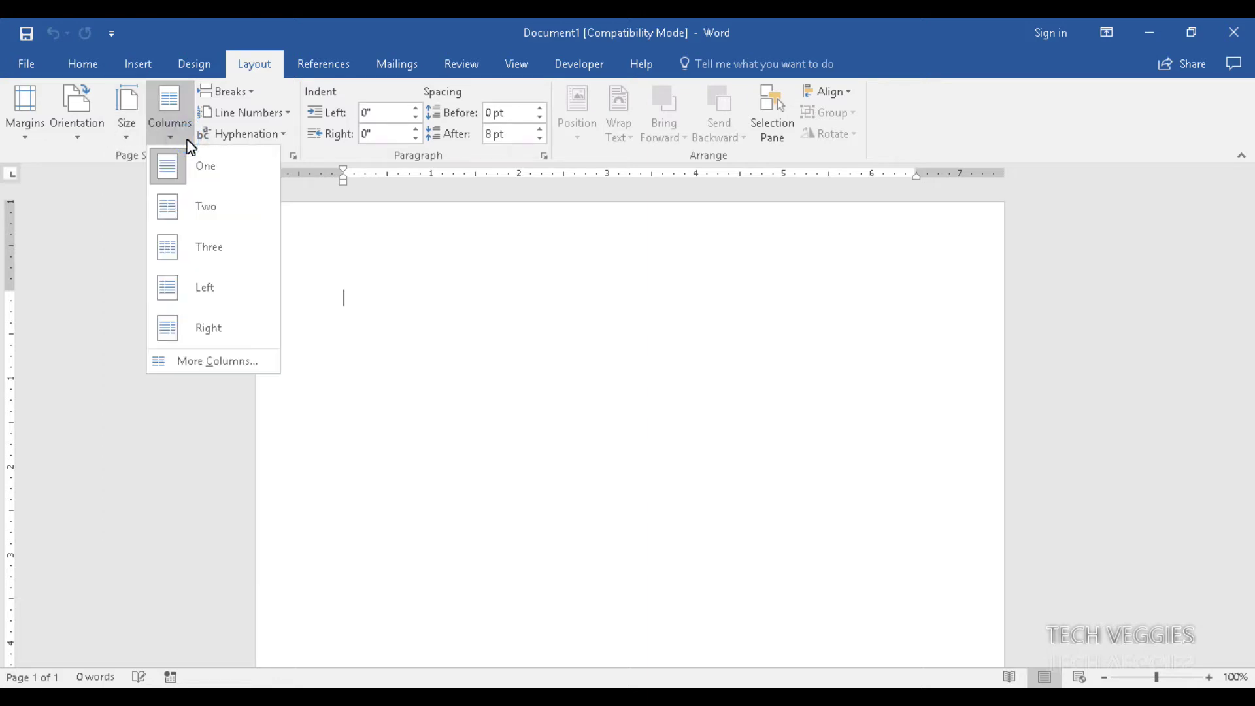
{"action": "left_click", "coordinate": [93, 142]}
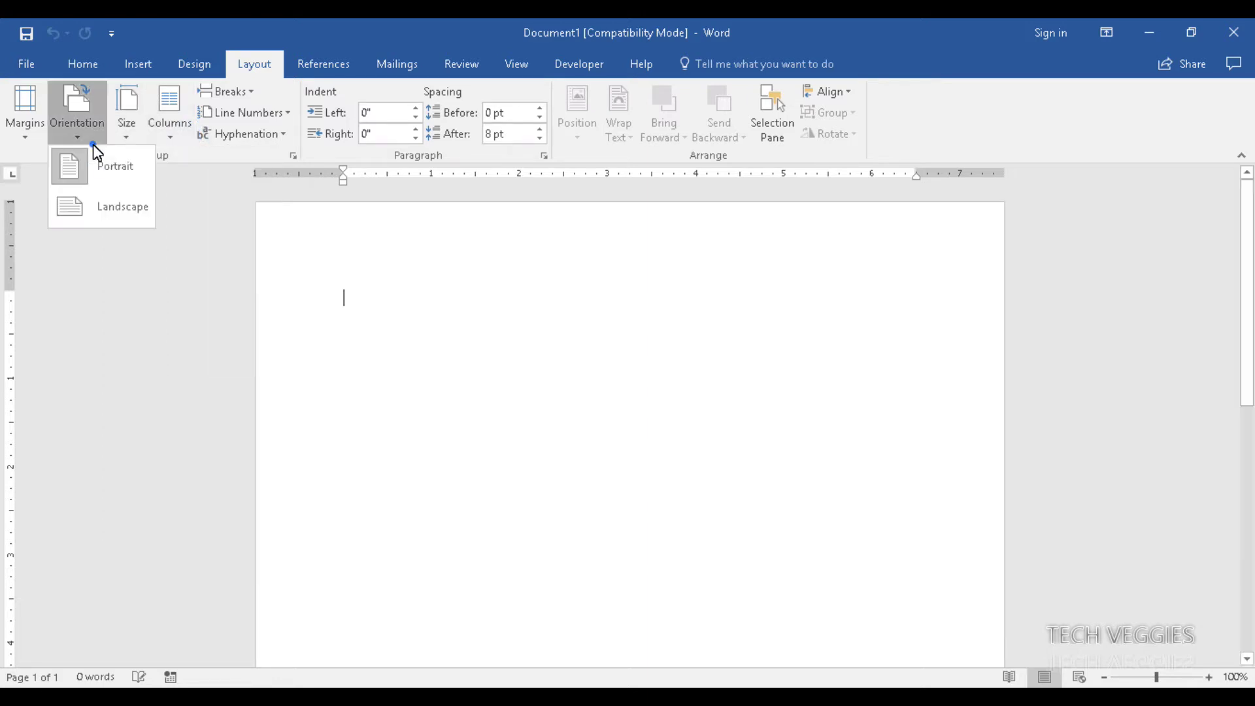
{"action": "left_click", "coordinate": [183, 155]}
{"action": "left_click", "coordinate": [174, 140]}
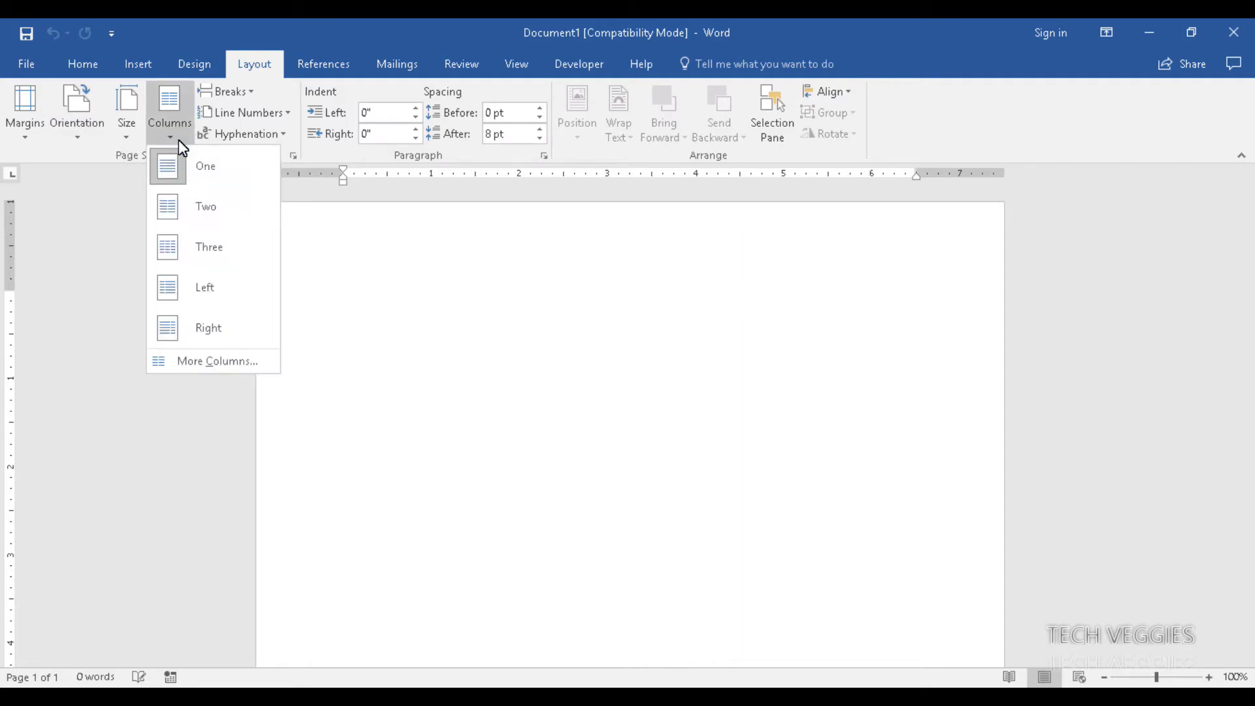
{"action": "left_click", "coordinate": [108, 158]}
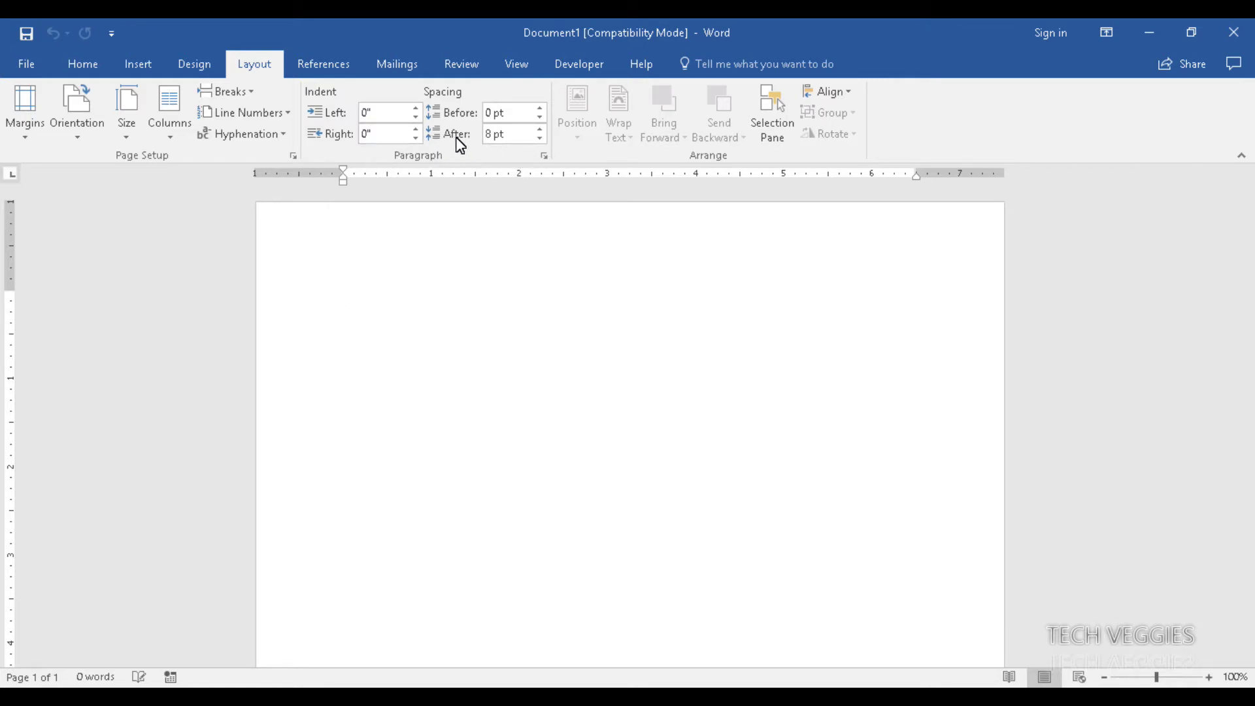
Step: Look through the citation styles for references, and view the mail merge and review commands
{"action": "left_click", "coordinate": [338, 71]}
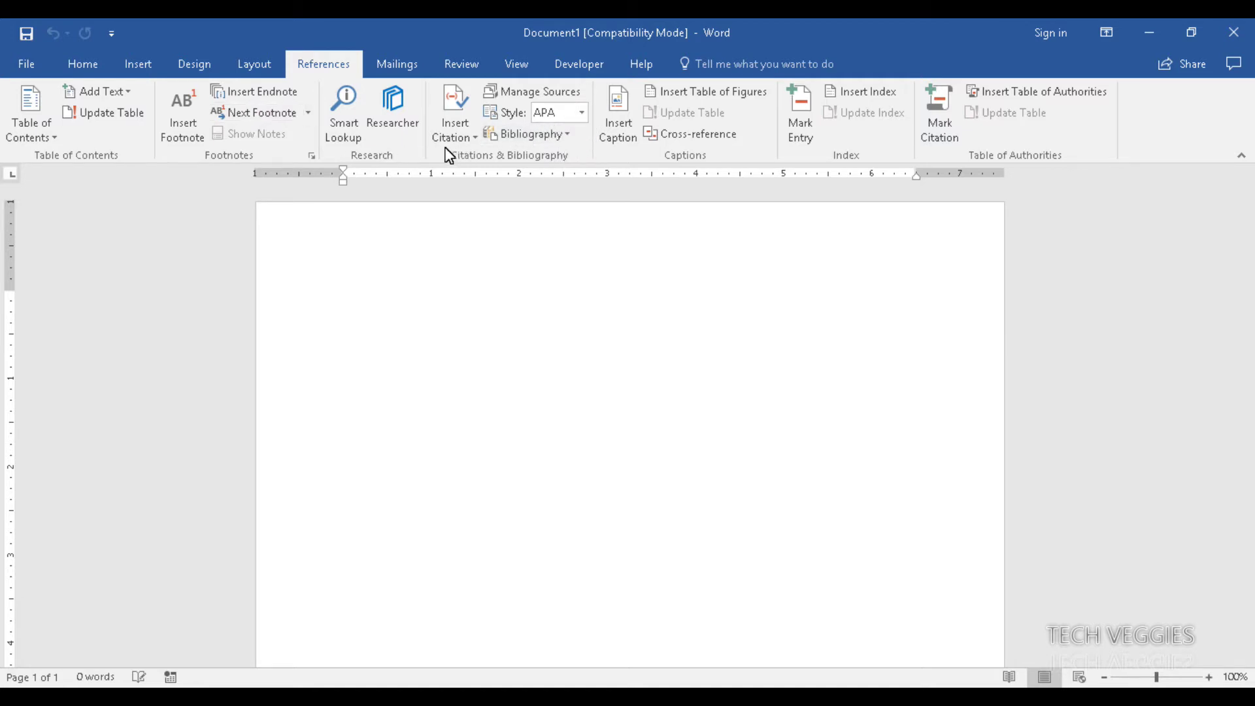
{"action": "left_click", "coordinate": [582, 113]}
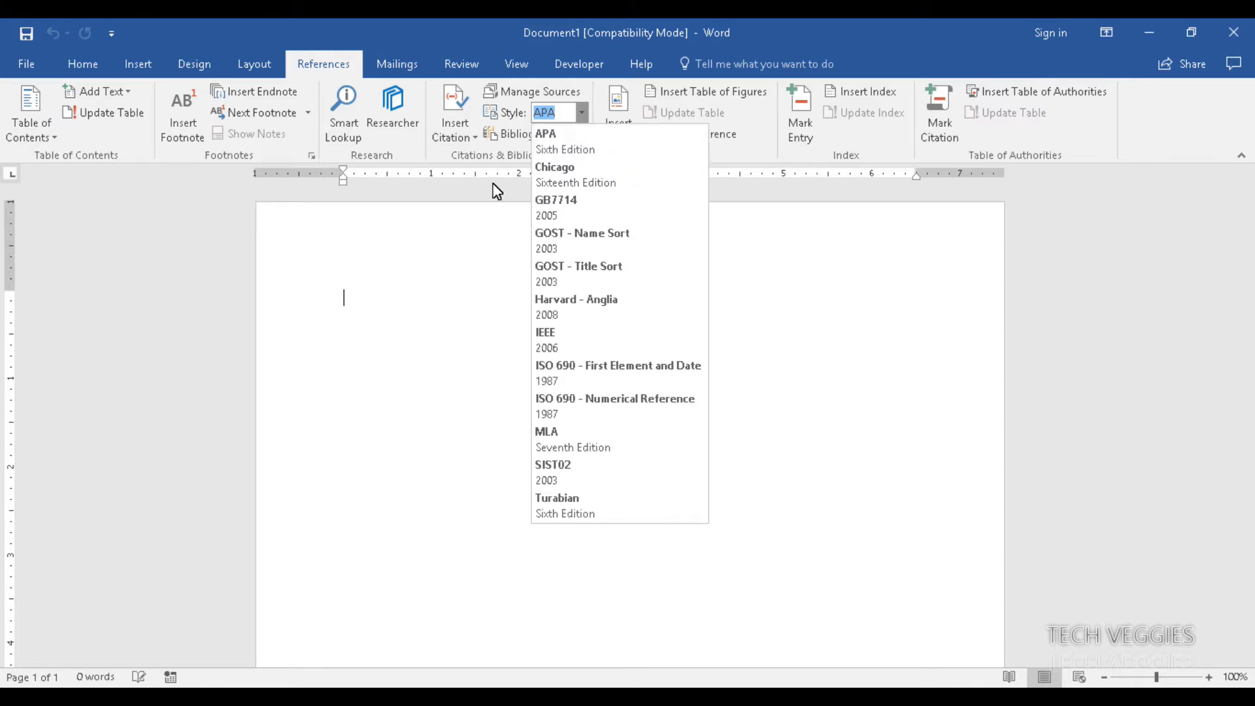
{"action": "left_click", "coordinate": [429, 162]}
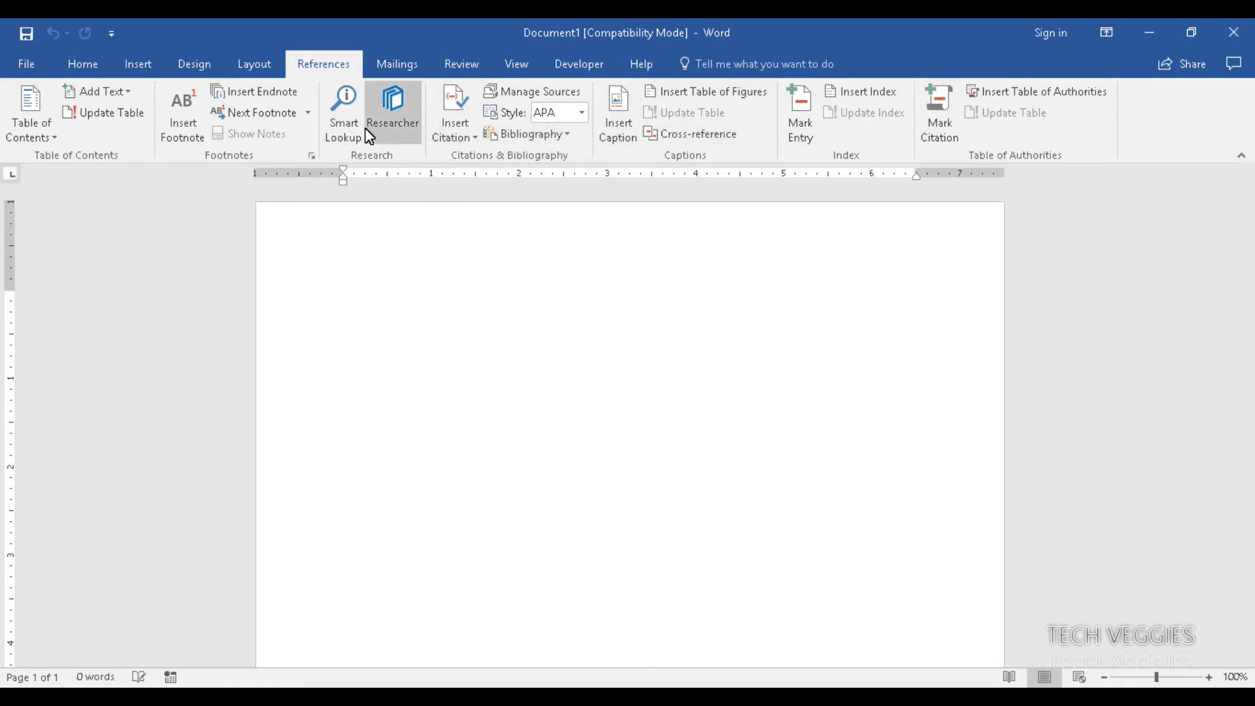
{"action": "left_click", "coordinate": [403, 68]}
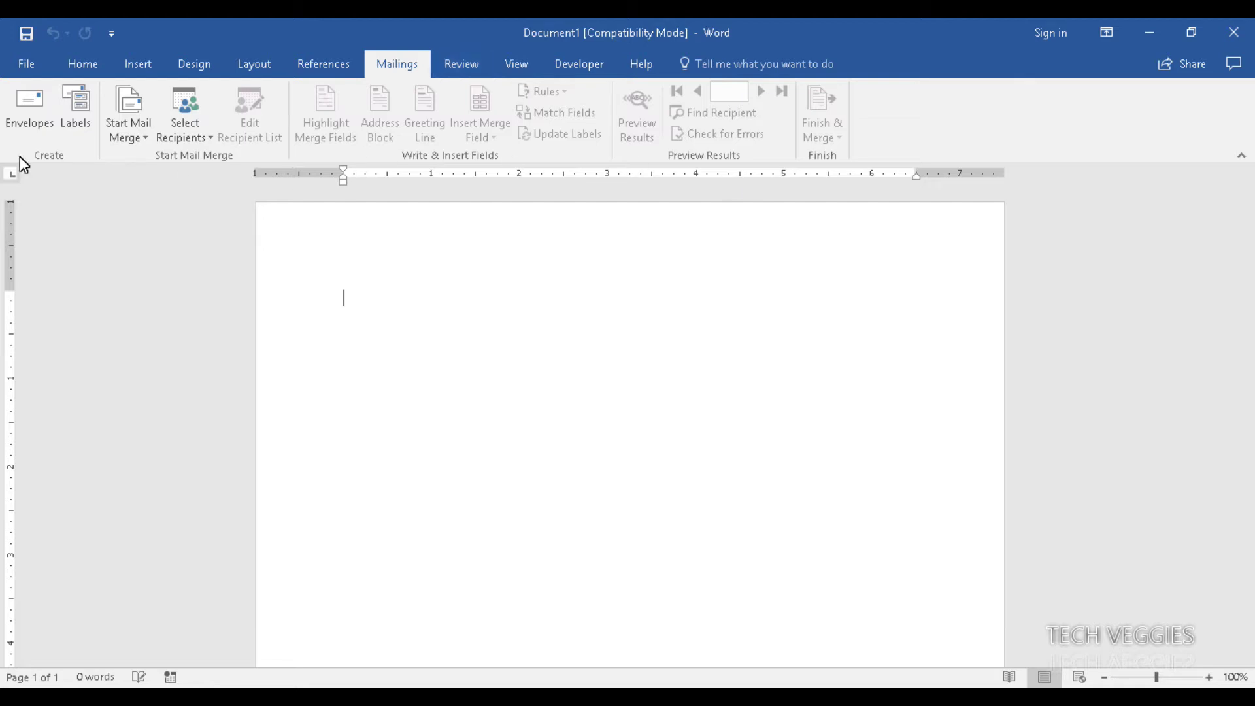
{"action": "left_click", "coordinate": [462, 68]}
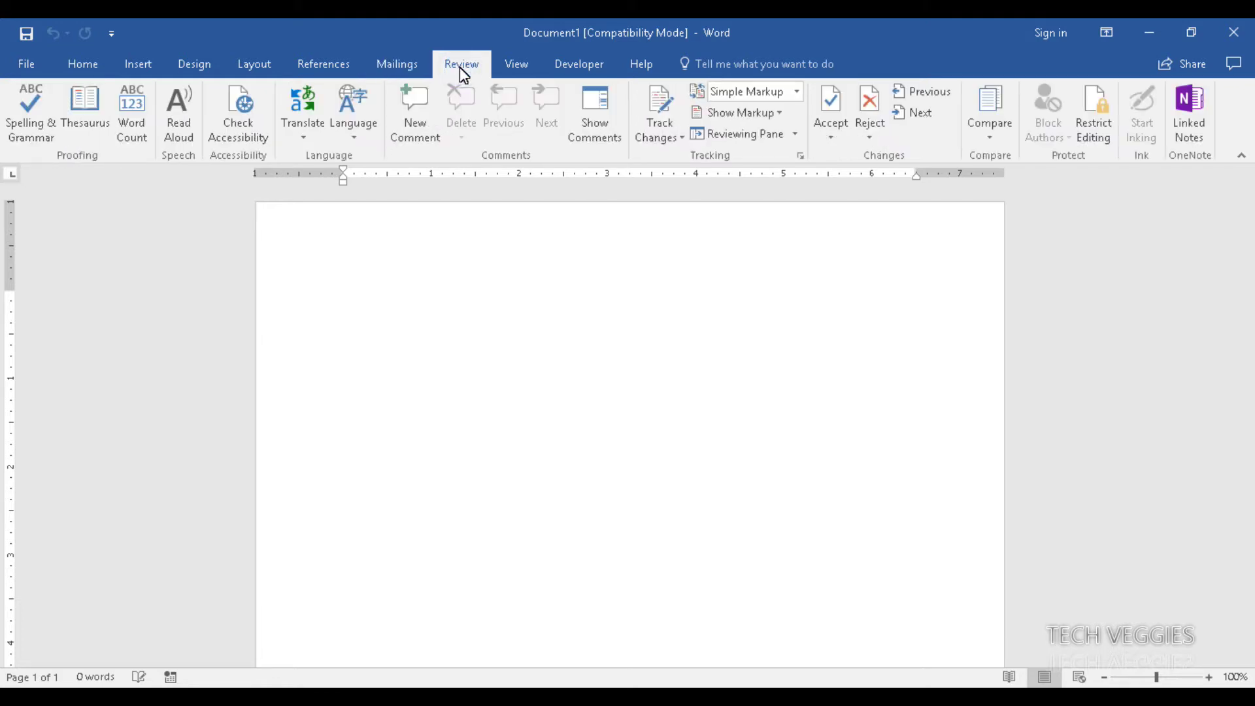
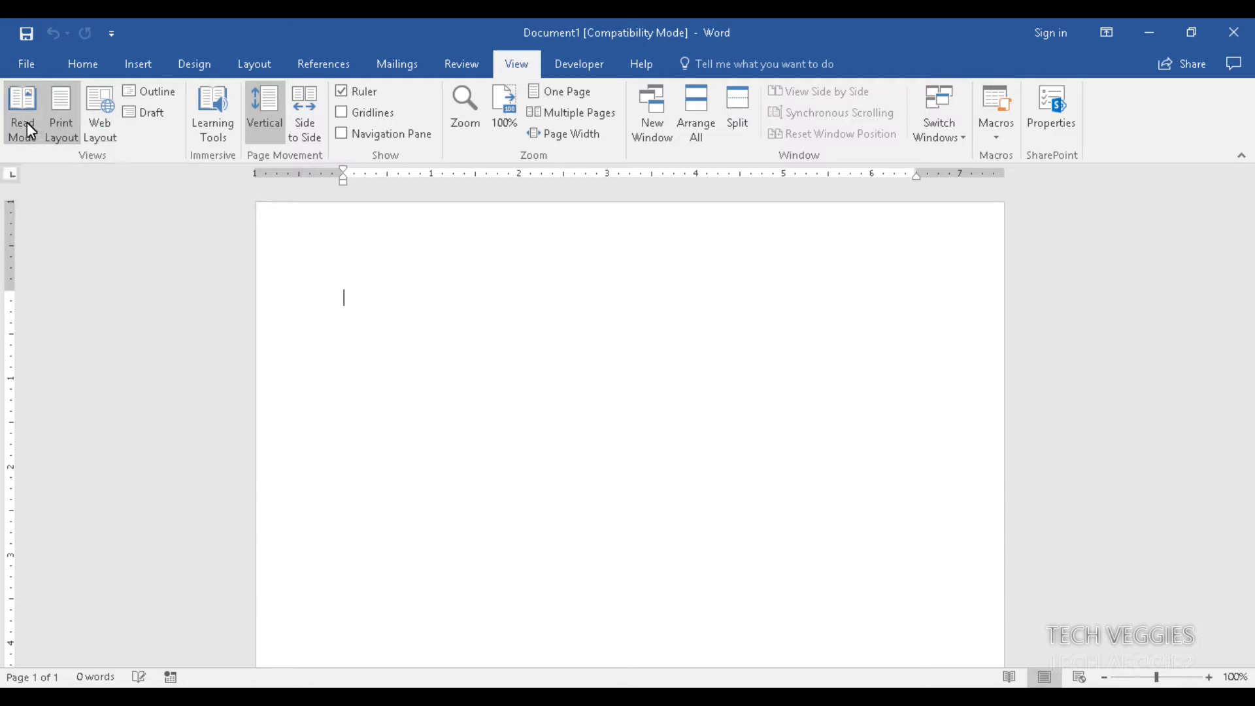
Step: View the document in Read Mode and return it to Print Layout
{"action": "left_click", "coordinate": [24, 120]}
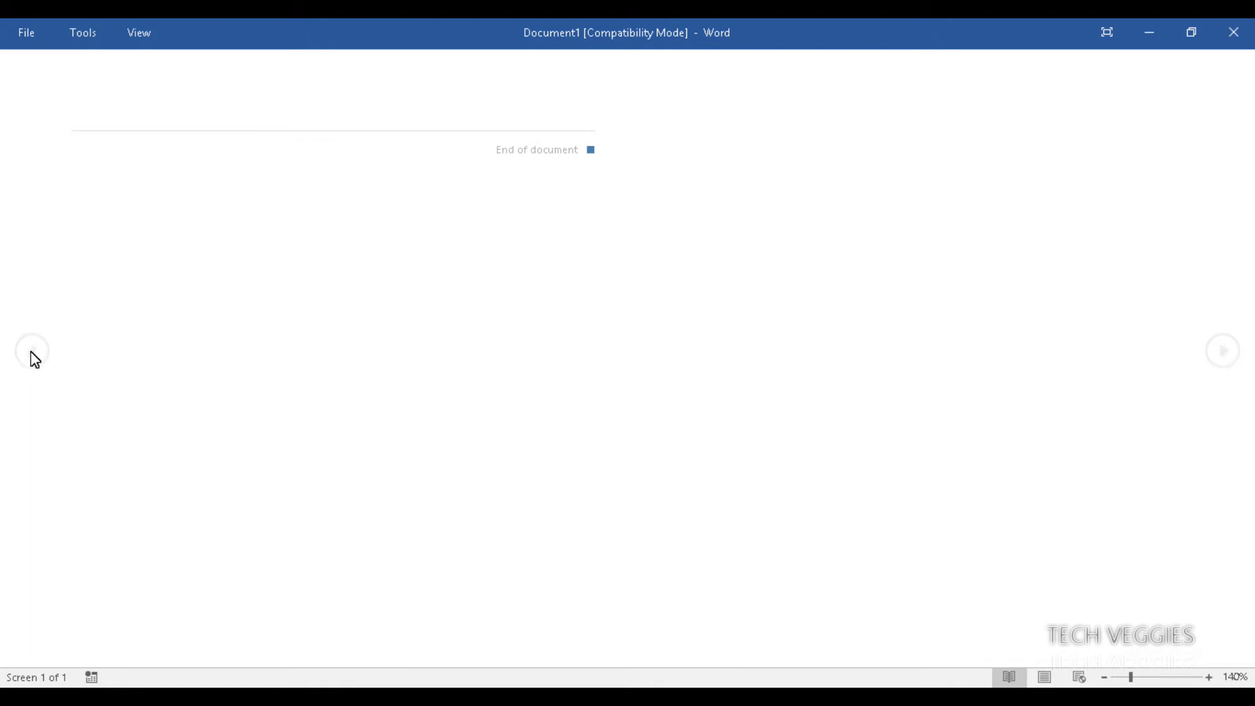
{"action": "left_click", "coordinate": [1045, 678]}
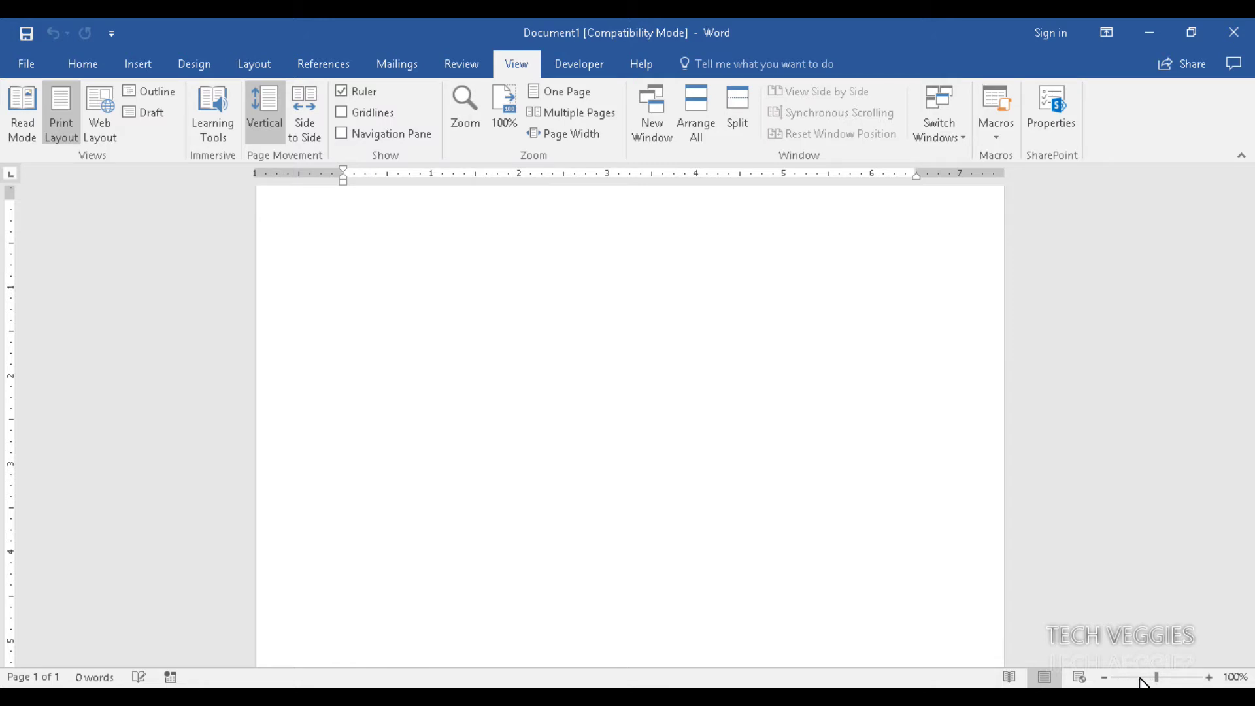
Step: Enlarge the page view in 10% increments to about 200%
{"action": "left_click", "coordinate": [1209, 677]}
{"action": "left_click", "coordinate": [1210, 677]}
{"action": "left_click", "coordinate": [1210, 678]}
{"action": "left_click", "coordinate": [1209, 678]}
{"action": "left_click", "coordinate": [1210, 678]}
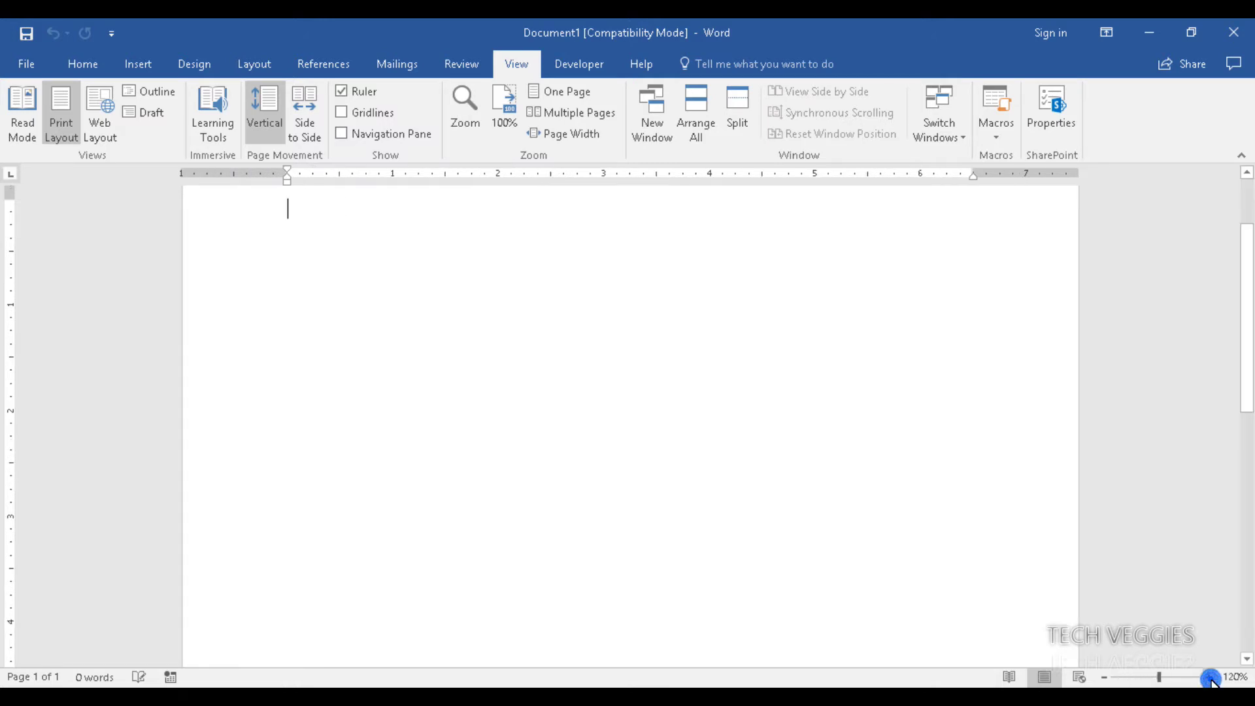
{"action": "left_click", "coordinate": [1211, 678]}
{"action": "left_click", "coordinate": [1211, 678]}
{"action": "left_click", "coordinate": [1211, 678]}
{"action": "left_click", "coordinate": [1211, 678]}
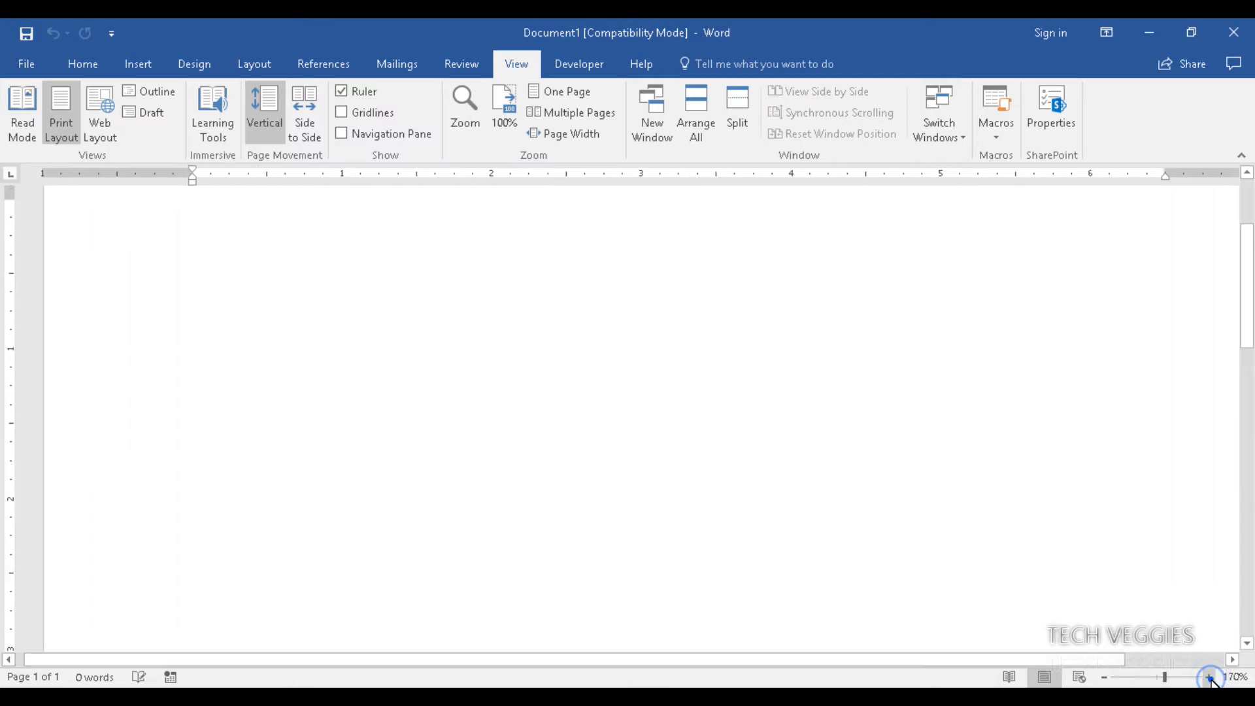
{"action": "left_click", "coordinate": [1211, 679]}
Step: Reduce the page view in increments to 60%
{"action": "left_click", "coordinate": [1105, 677]}
{"action": "left_click", "coordinate": [1104, 677]}
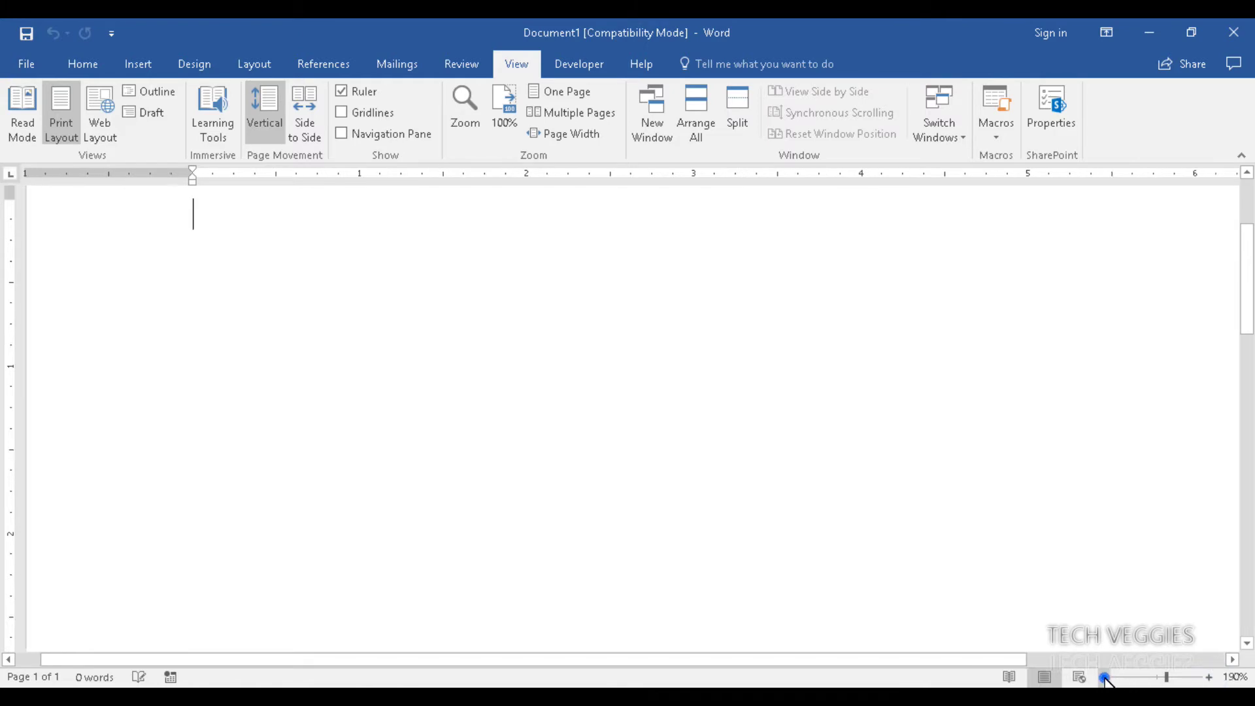
{"action": "left_click", "coordinate": [1104, 678]}
{"action": "left_click", "coordinate": [1105, 677]}
{"action": "left_click", "coordinate": [1105, 678]}
{"action": "left_click", "coordinate": [1104, 678]}
{"action": "left_click", "coordinate": [1105, 677]}
{"action": "left_click", "coordinate": [1105, 677]}
{"action": "left_click", "coordinate": [1104, 677]}
{"action": "left_click", "coordinate": [1104, 677]}
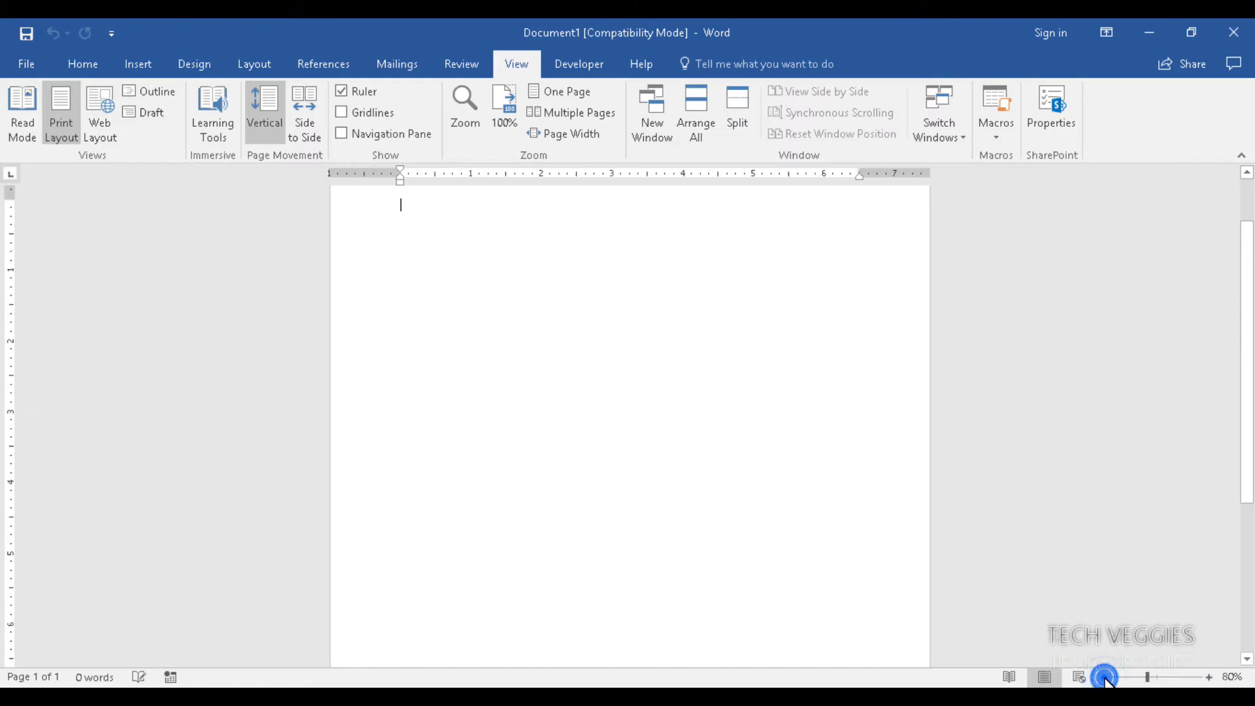
{"action": "left_click", "coordinate": [1105, 677]}
{"action": "left_click", "coordinate": [1104, 677]}
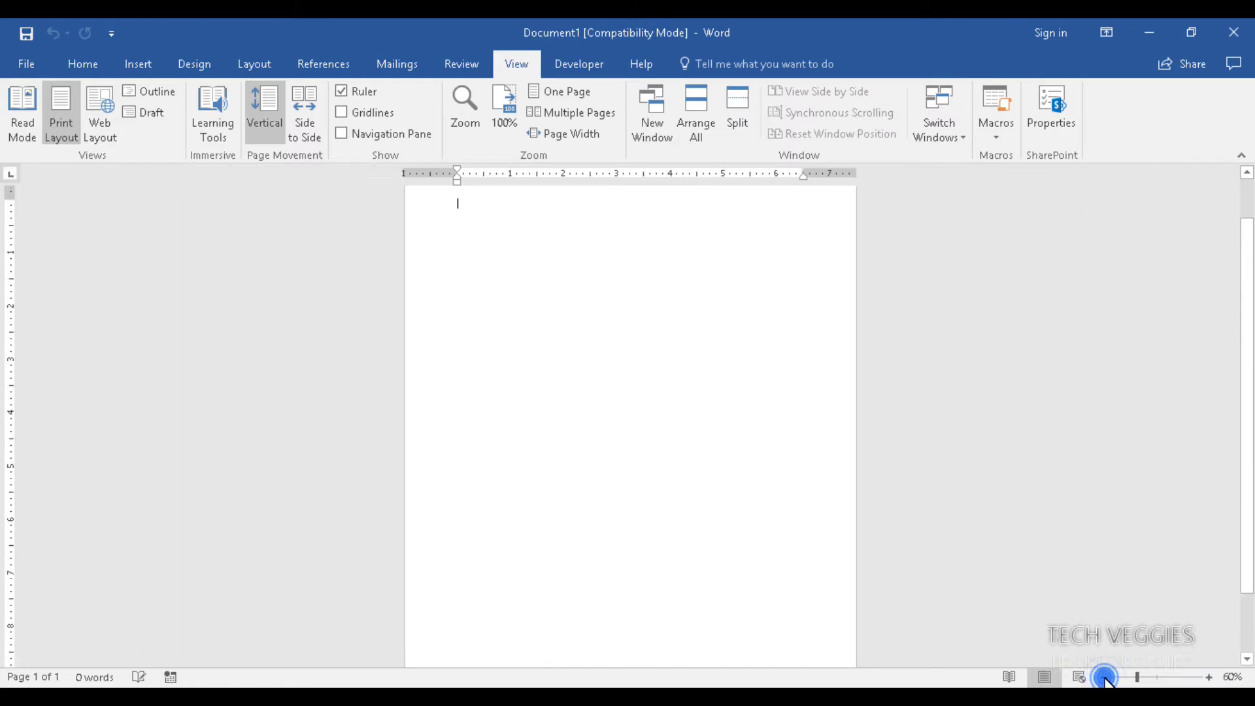
Step: Restore the page zoom to 100% and show the beginning of the page
{"action": "left_click", "coordinate": [1210, 678]}
{"action": "left_click", "coordinate": [1210, 678]}
{"action": "left_click", "coordinate": [1209, 678]}
{"action": "left_click", "coordinate": [1210, 678]}
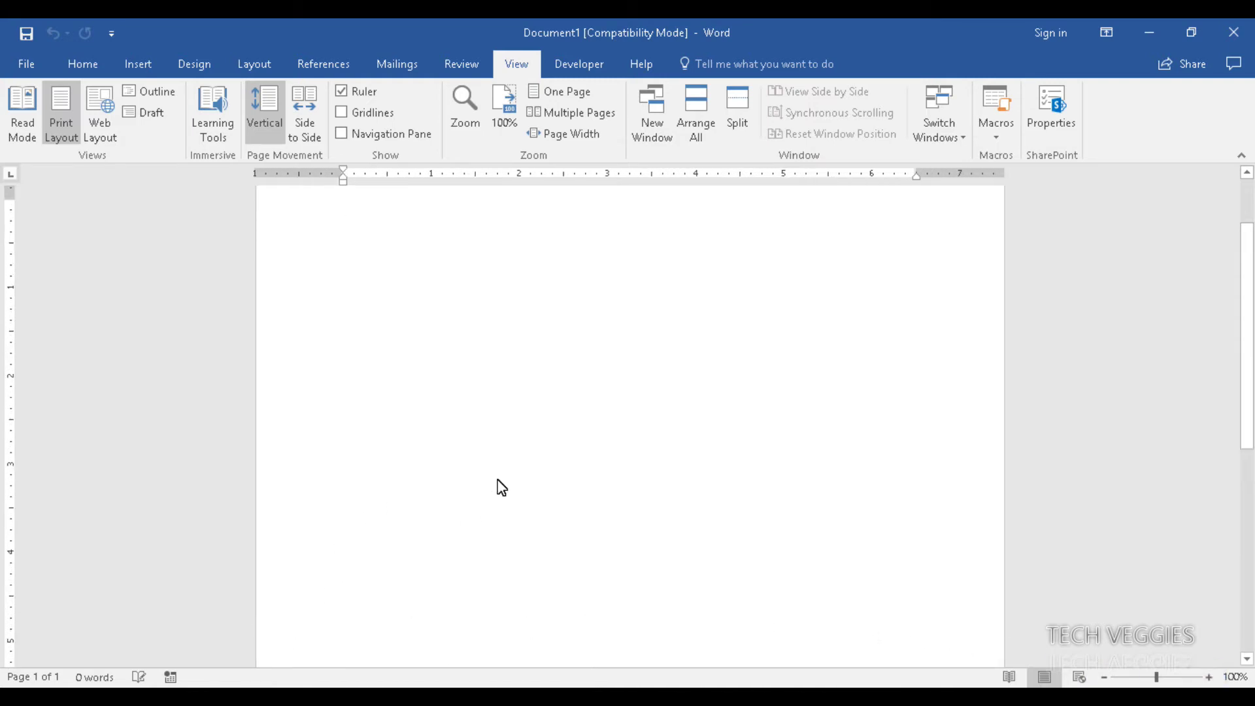
{"action": "scroll", "coordinate": [553, 304], "scroll_direction": "up", "scroll_amount": 3}
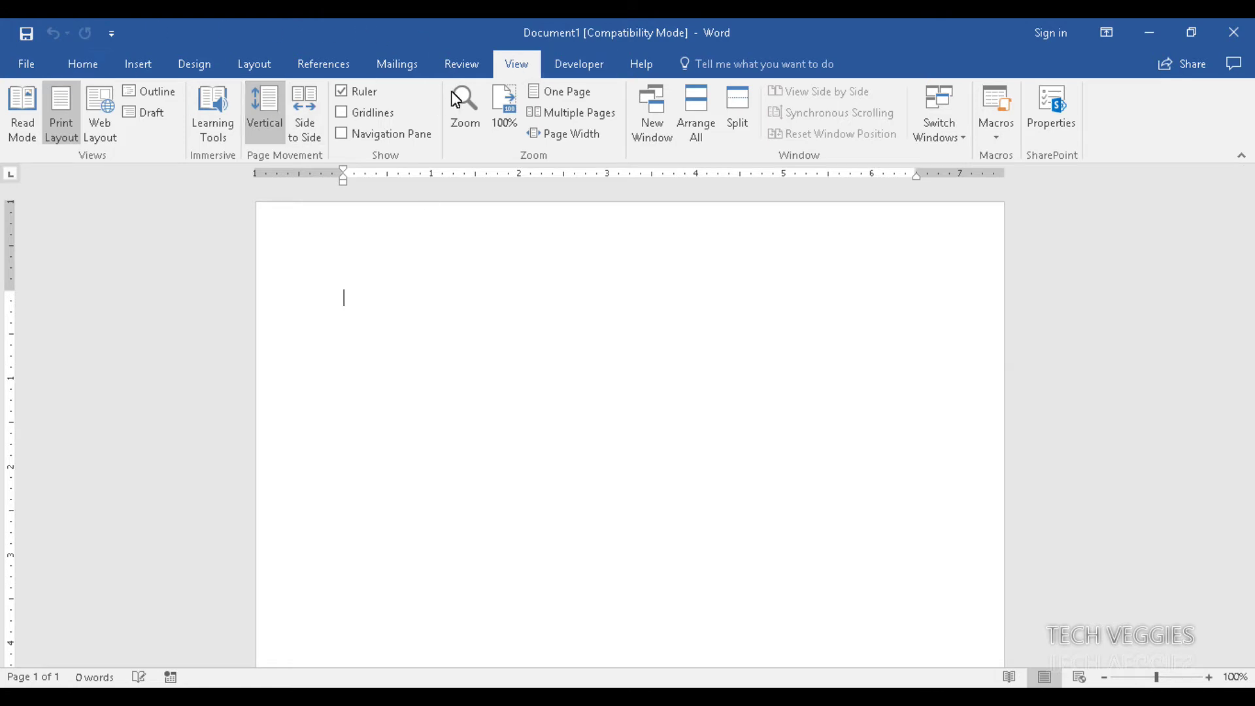
Step: Look up "spell" in the Tell Me command search and run the Spelling and Grammar check on the document
{"action": "left_click", "coordinate": [644, 68]}
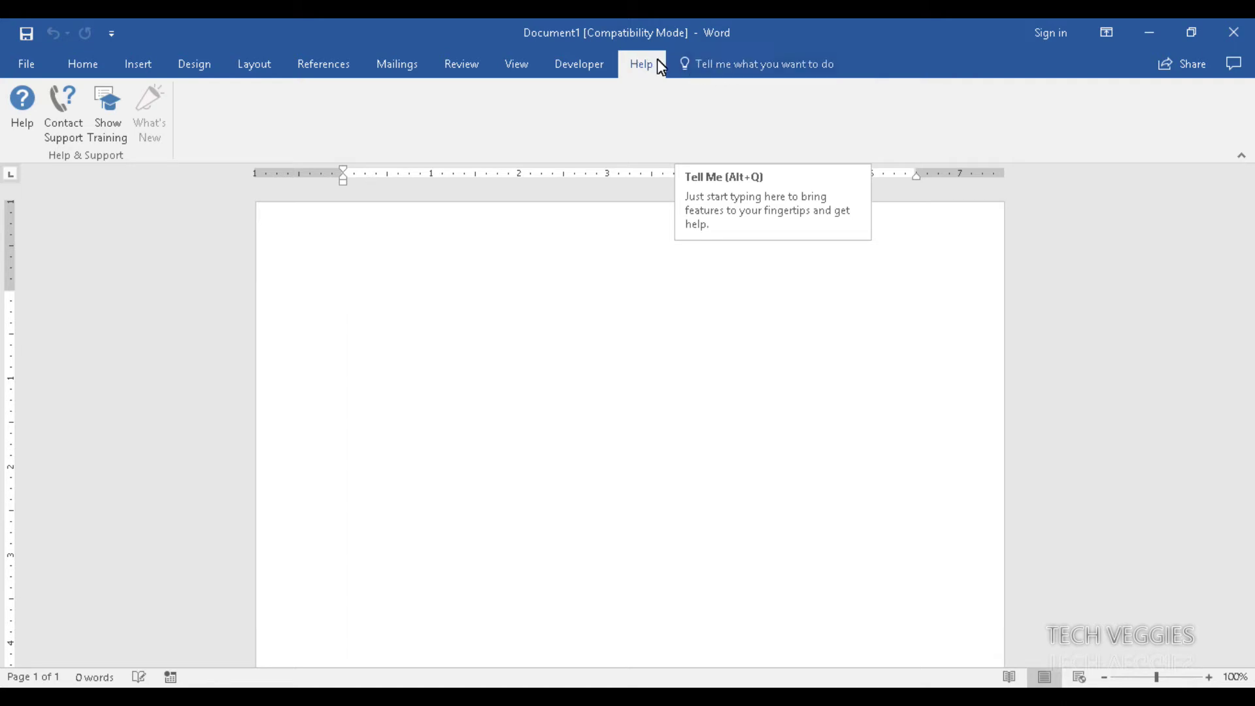
{"action": "left_click", "coordinate": [699, 67]}
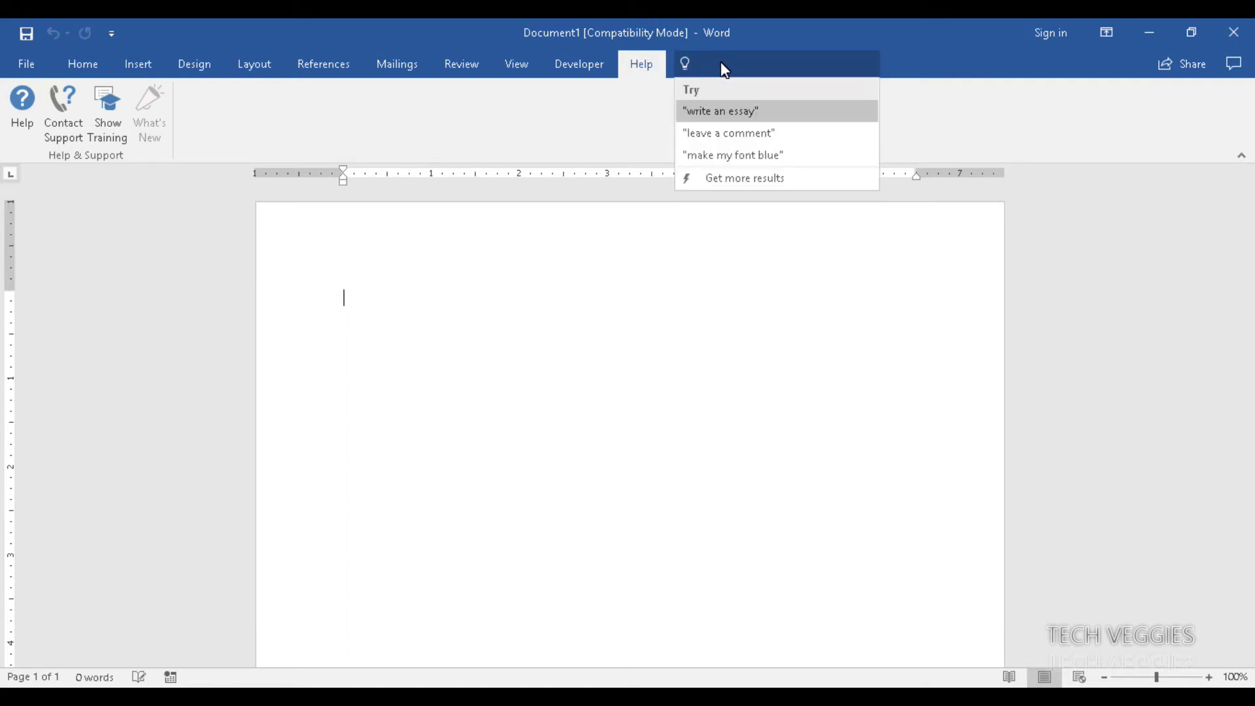
{"action": "type", "text": "spell"}
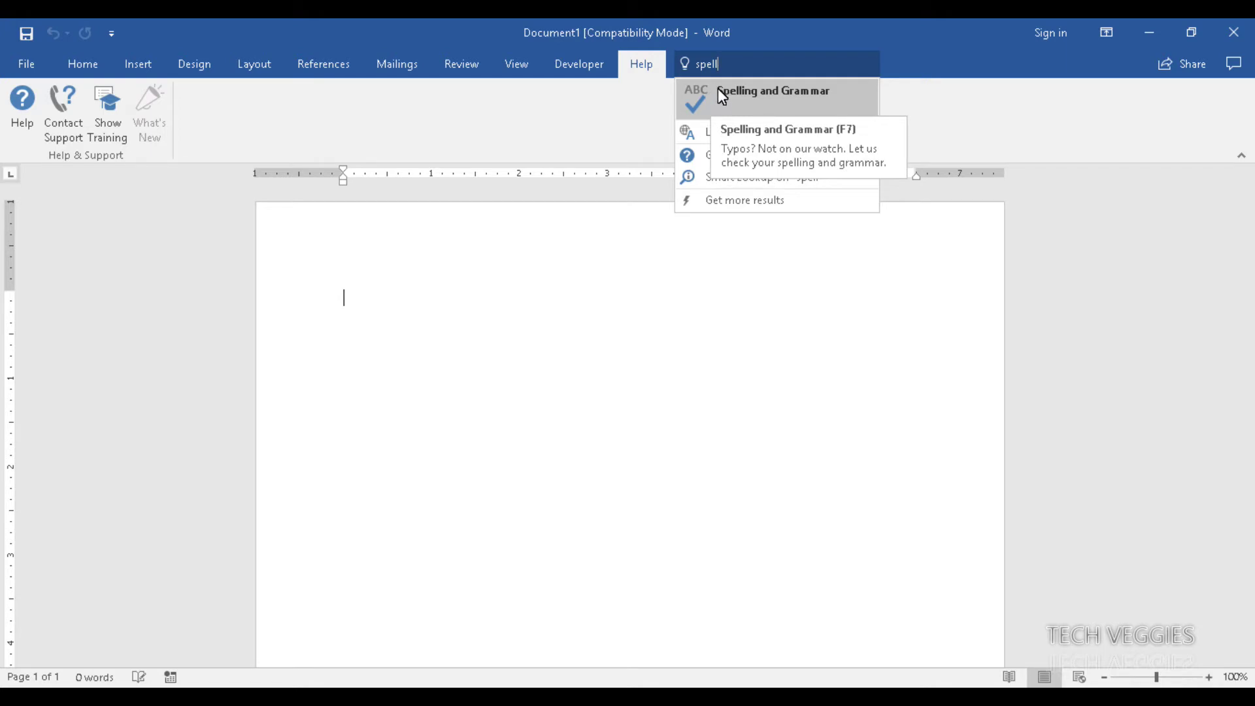
{"action": "left_click", "coordinate": [809, 108]}
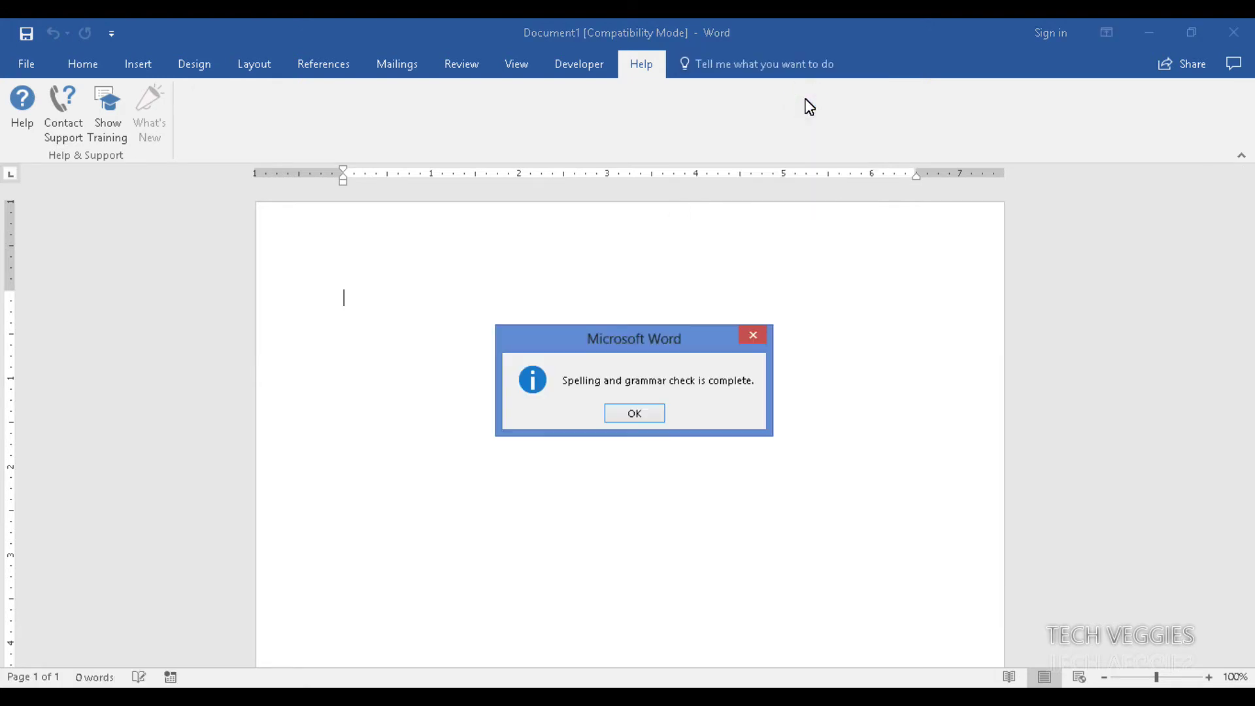
{"action": "left_click", "coordinate": [634, 413]}
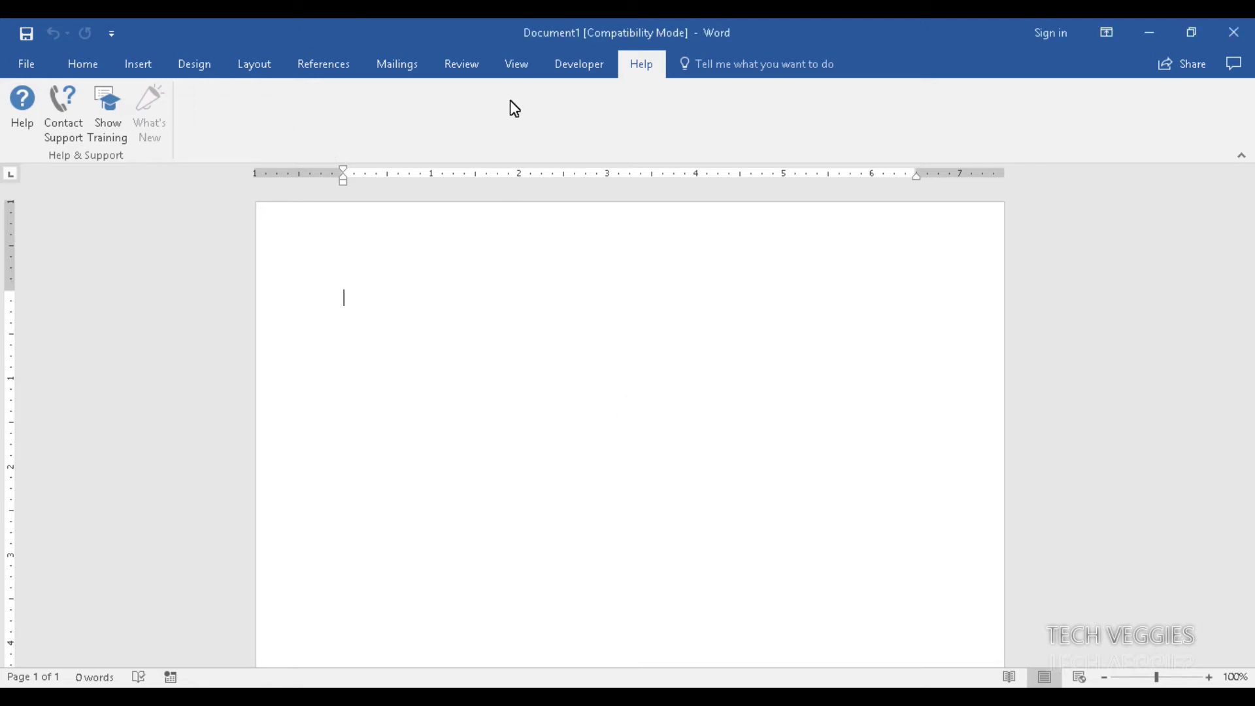
Step: Write the sentence "Computers are fun and interesting." on the first line of the document
{"action": "left_click", "coordinate": [84, 65]}
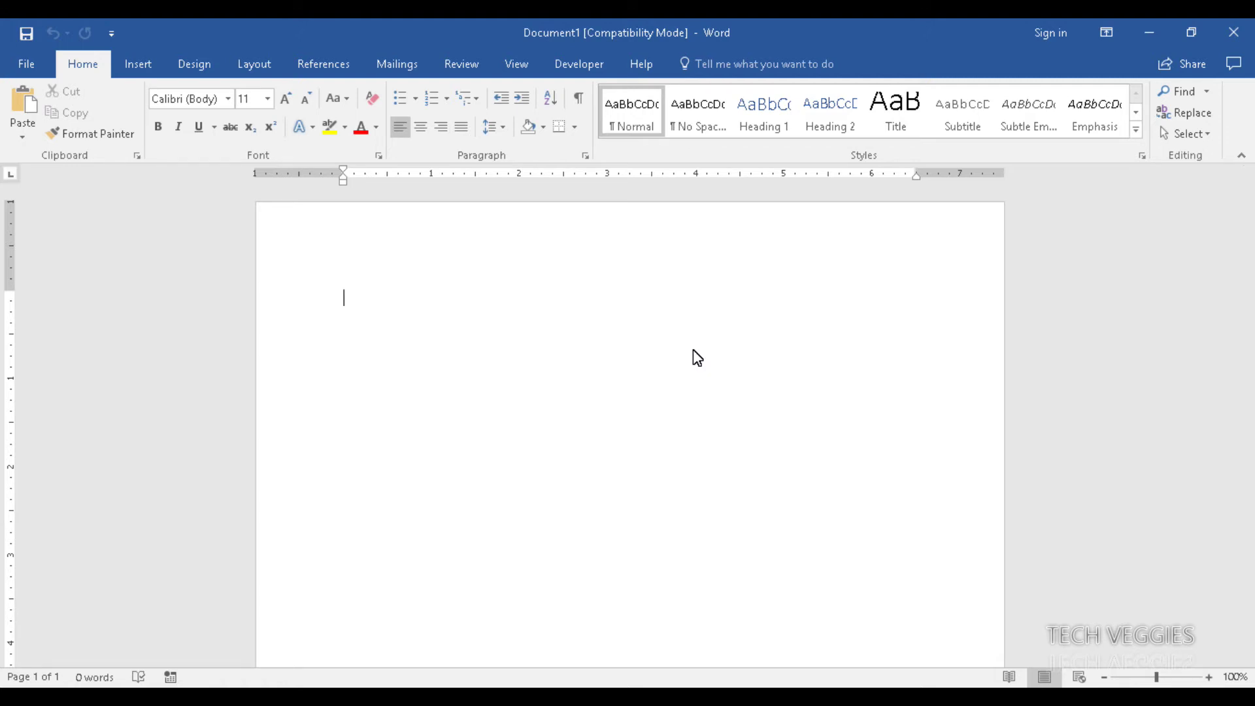
{"action": "type", "text": "omputers ar"}
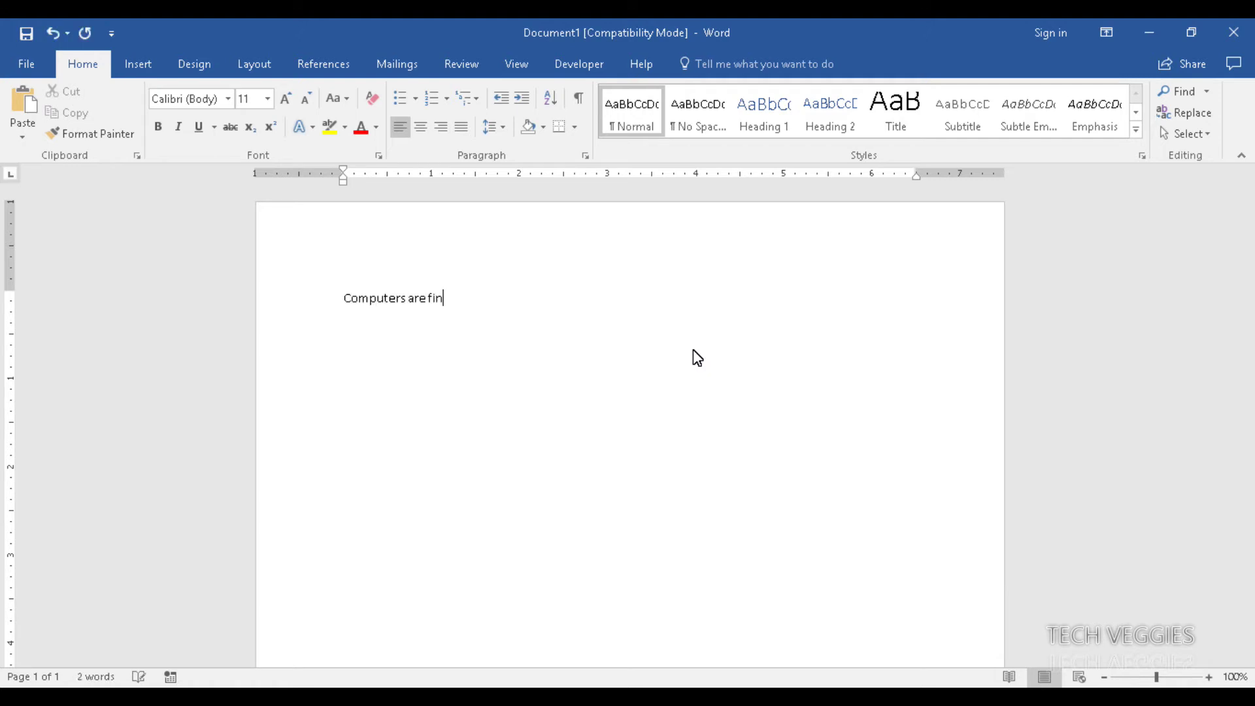
{"action": "type", "text": "e fun and interesting."}
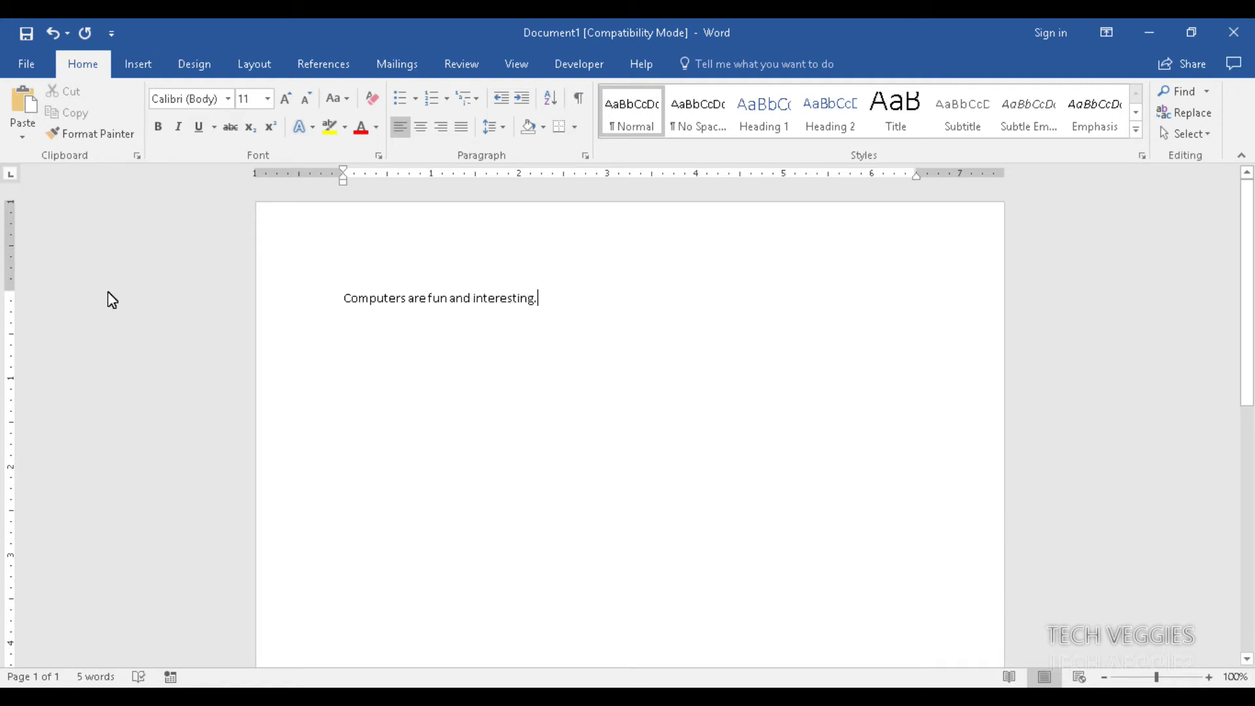
Step: Select the whole sentence "Computers are fun and interesting." from start to end and clear the selection
{"action": "left_click", "coordinate": [409, 310]}
{"action": "left_click", "coordinate": [406, 301]}
{"action": "left_click", "coordinate": [342, 300]}
{"action": "left_click_drag", "start_coordinate": [359, 309], "coordinate": [542, 309]}
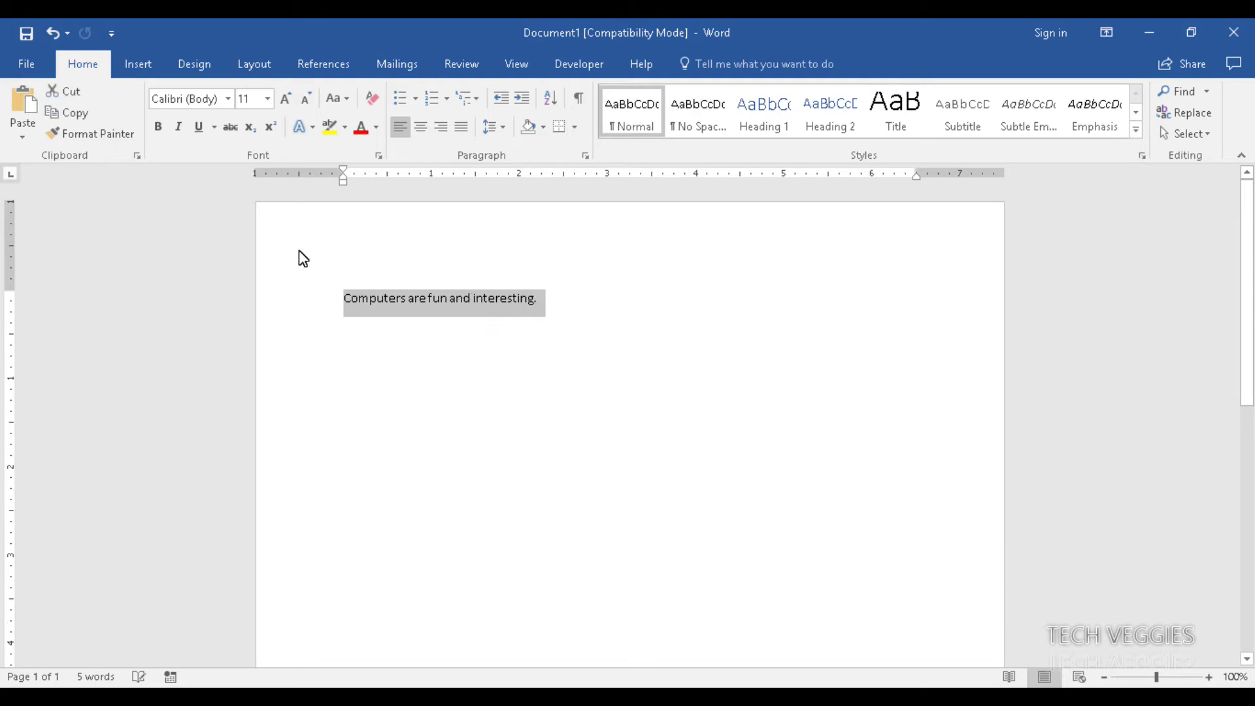
{"action": "left_click", "coordinate": [406, 304]}
{"action": "left_click_drag", "start_coordinate": [340, 302], "coordinate": [549, 309]}
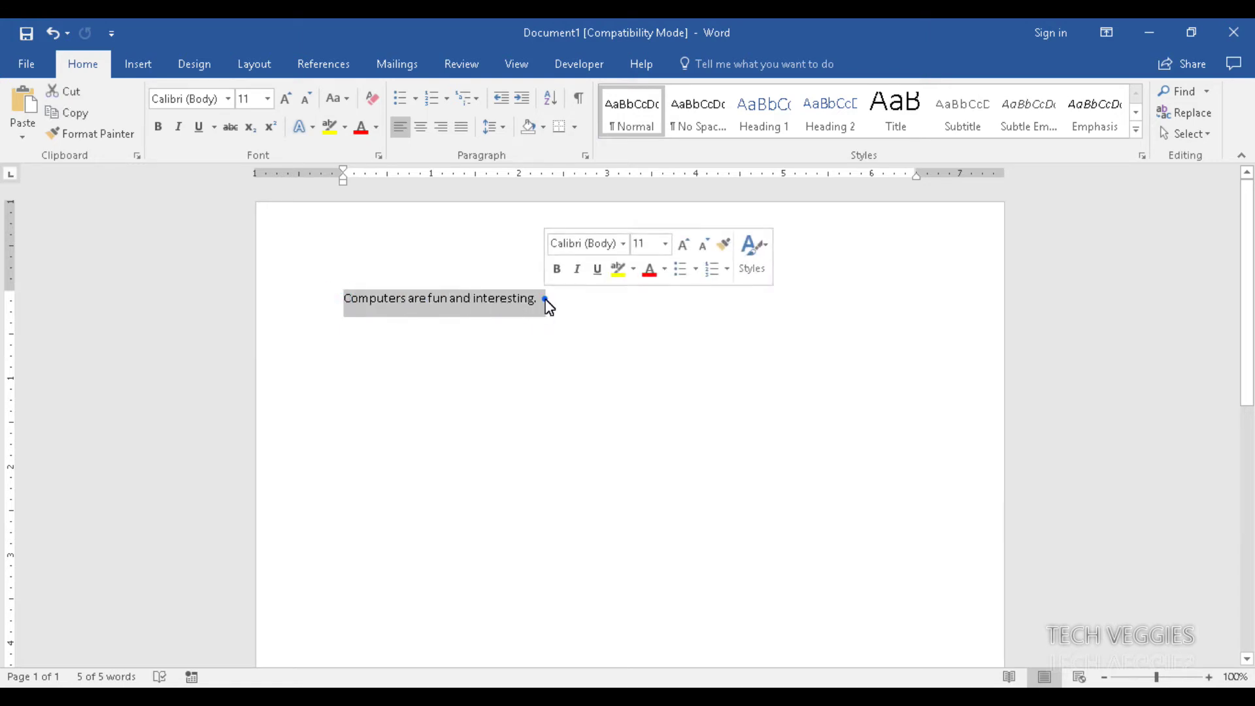
{"action": "left_click", "coordinate": [545, 299]}
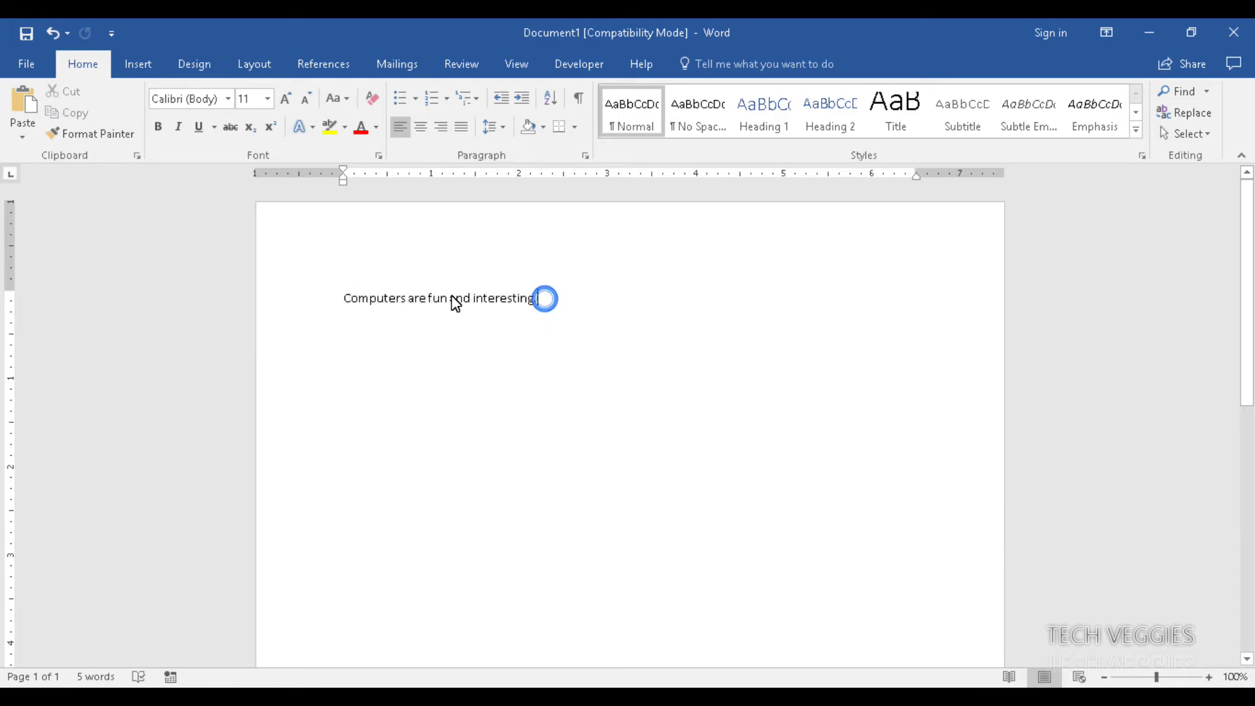
Step: Select the single word "Computers" and the whole paragraph in turn, and clear the selection
{"action": "double_click", "coordinate": [392, 299]}
{"action": "double_click", "coordinate": [388, 300]}
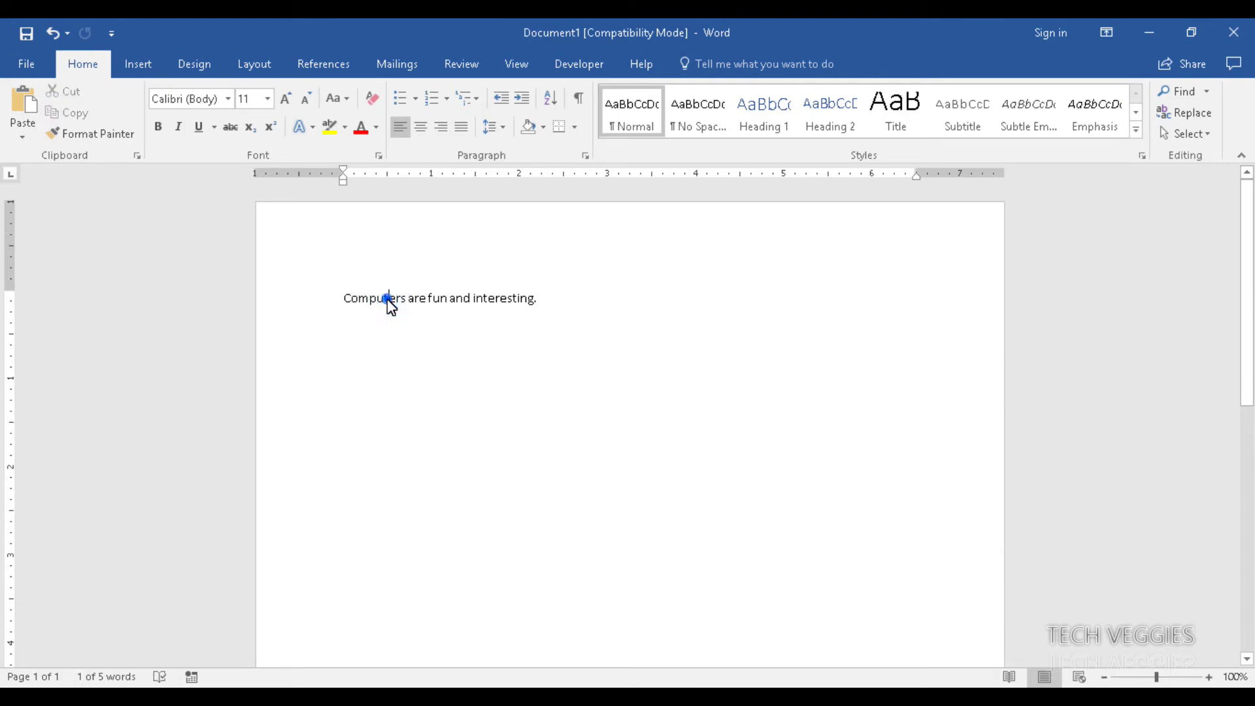
{"action": "triple_click", "coordinate": [458, 303]}
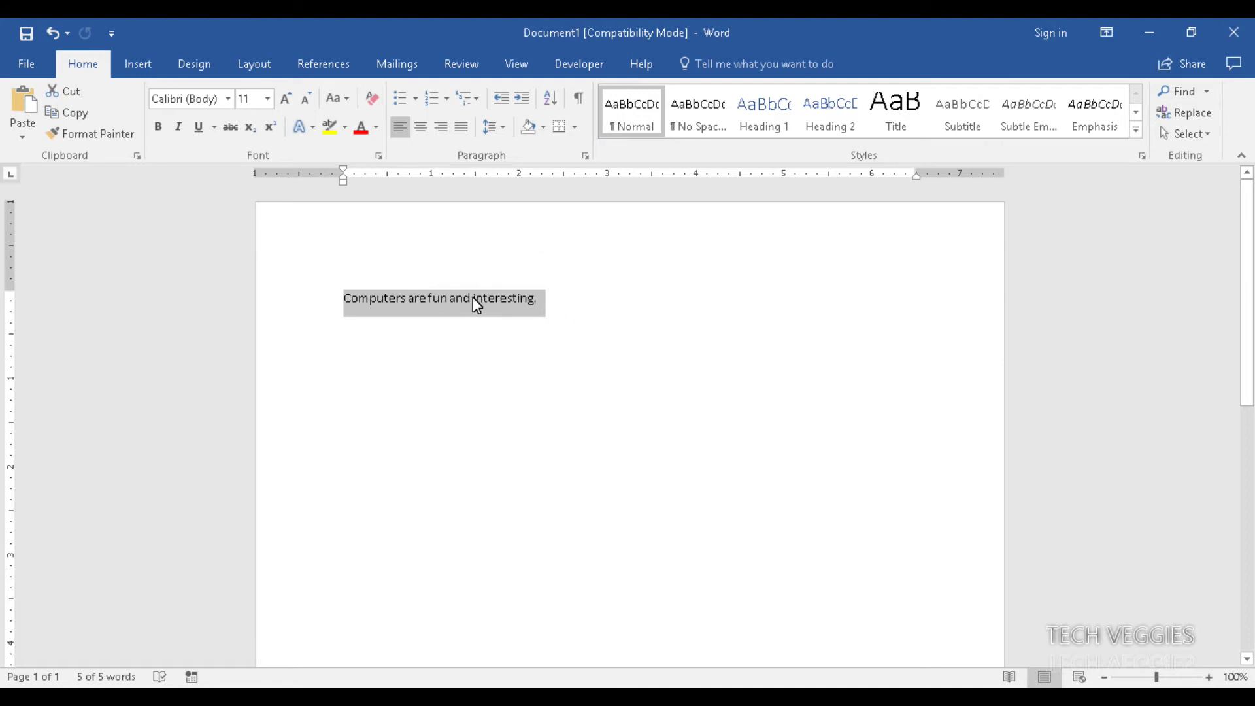
{"action": "left_click", "coordinate": [444, 299]}
{"action": "left_click", "coordinate": [374, 298]}
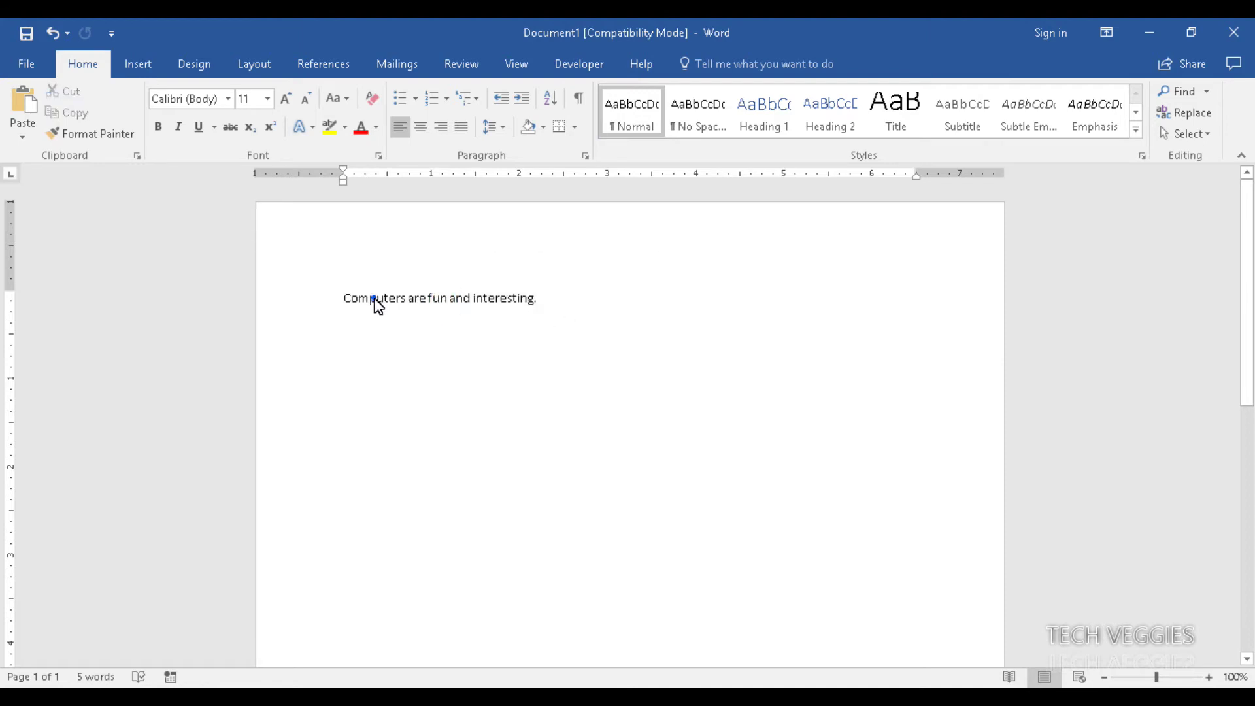
Step: Select the words "Computers", "are" and "fun" one at a time, and finish by selecting and deselecting the entire paragraph
{"action": "double_click", "coordinate": [374, 299]}
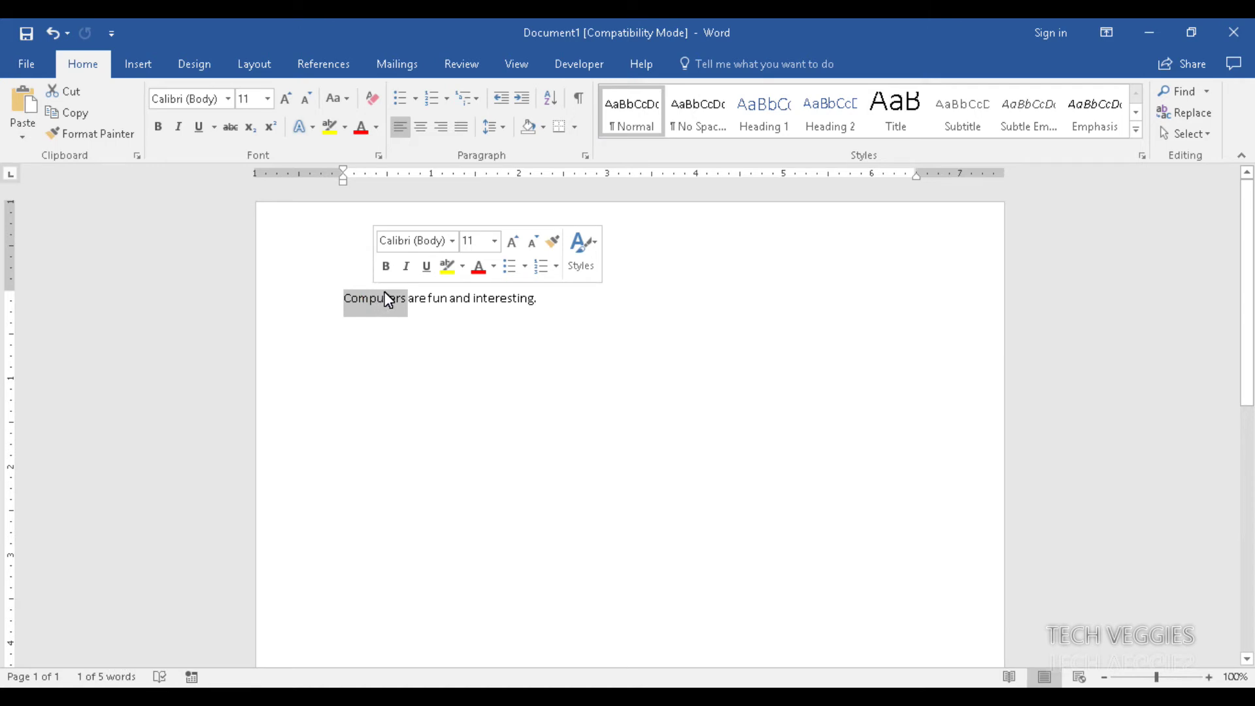
{"action": "double_click", "coordinate": [417, 299]}
{"action": "double_click", "coordinate": [437, 299]}
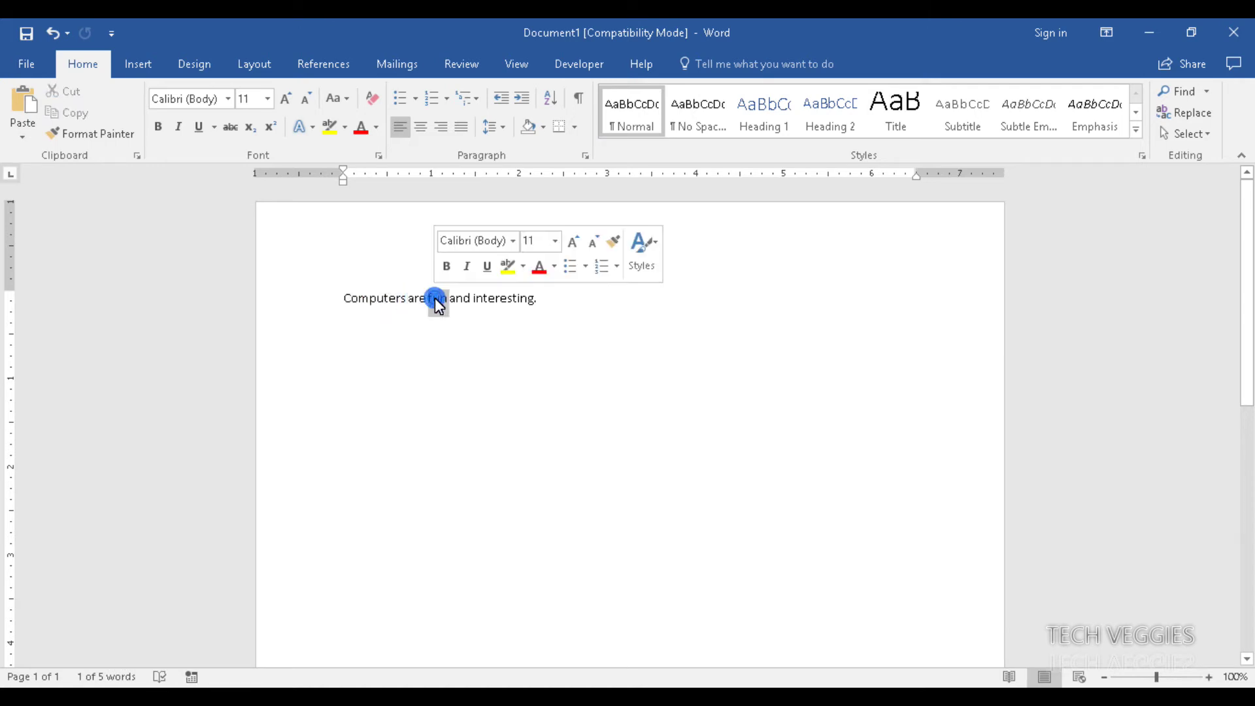
{"action": "triple_click", "coordinate": [389, 300]}
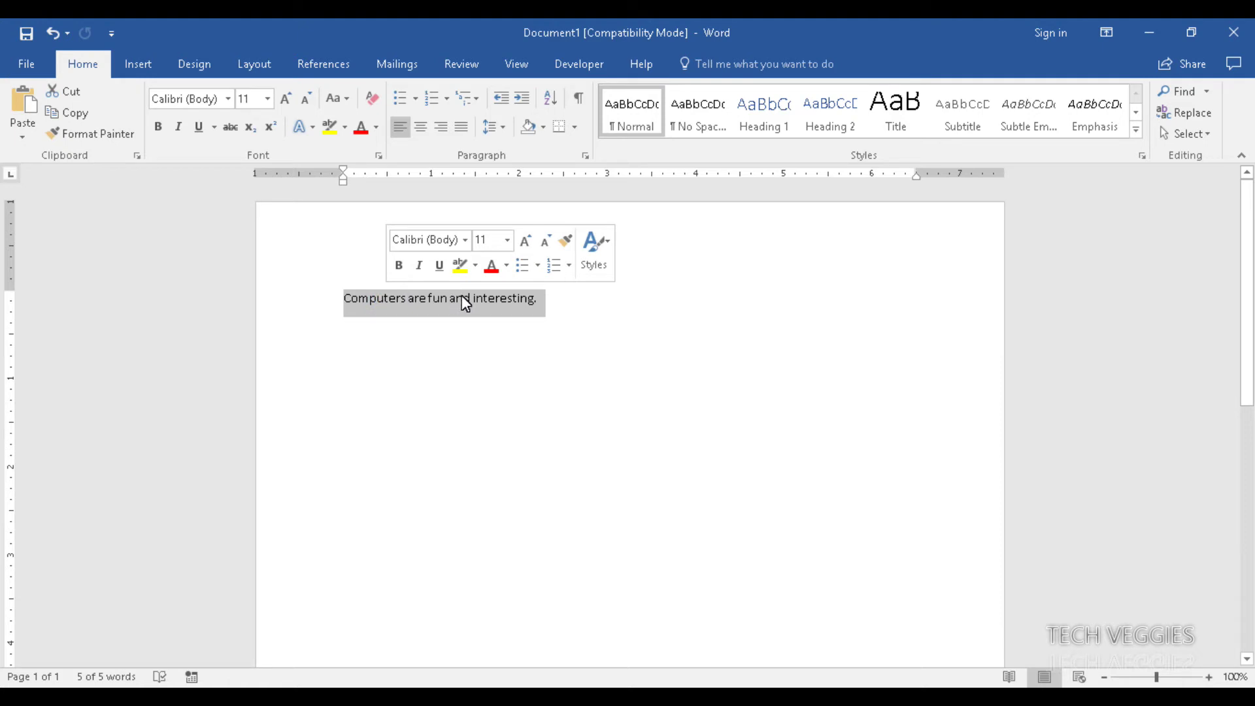
{"action": "left_click", "coordinate": [500, 300]}
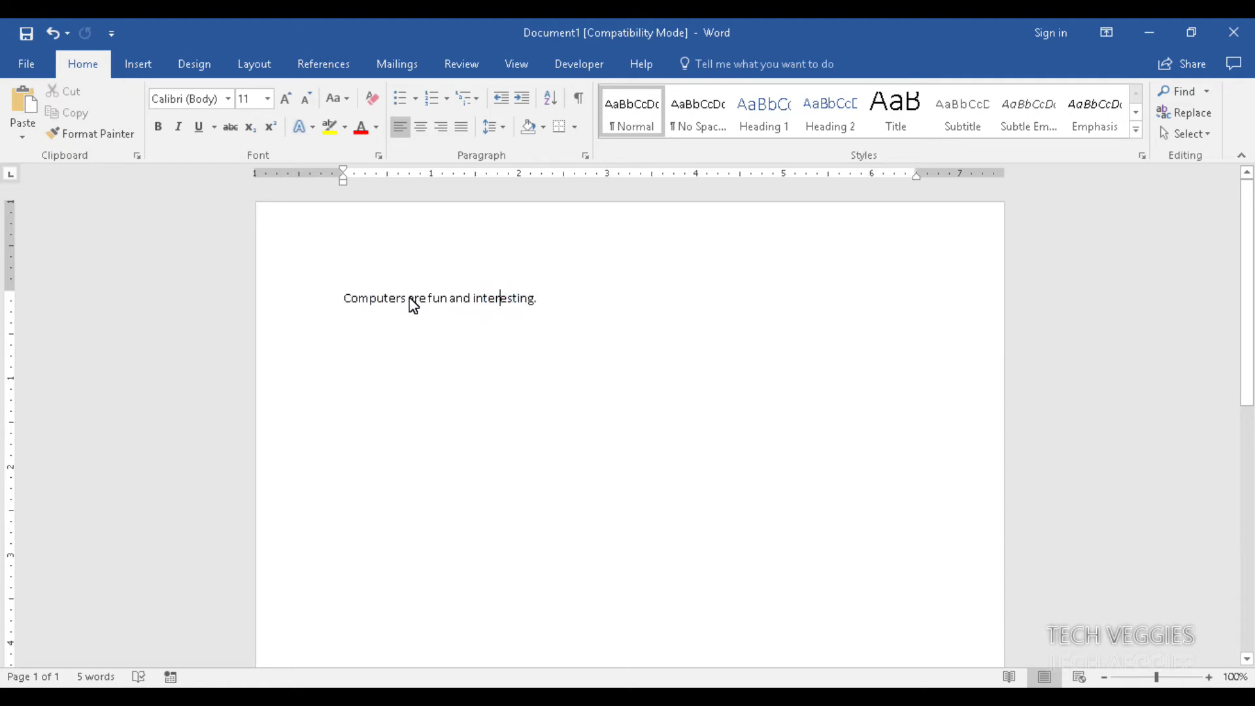
Step: Select the word "Computers" and examine the font and size choices offered in its floating formatting options
{"action": "double_click", "coordinate": [376, 298]}
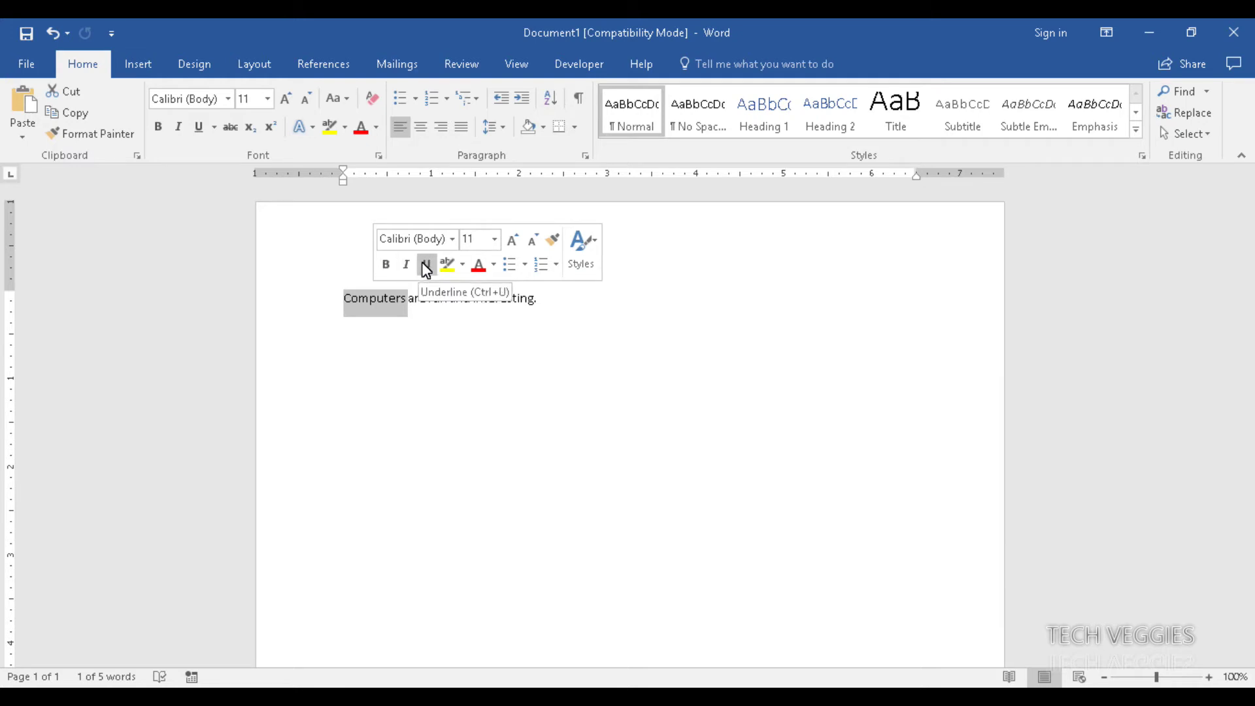
{"action": "left_click", "coordinate": [453, 240]}
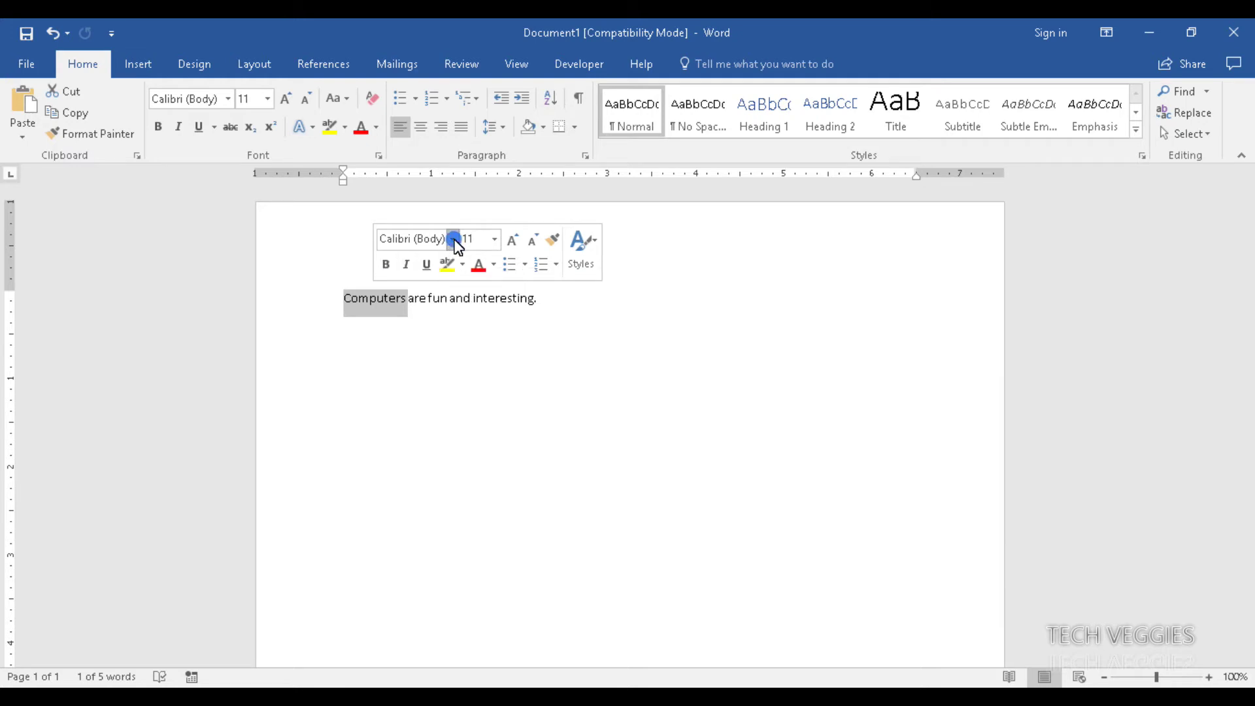
{"action": "left_click", "coordinate": [496, 240]}
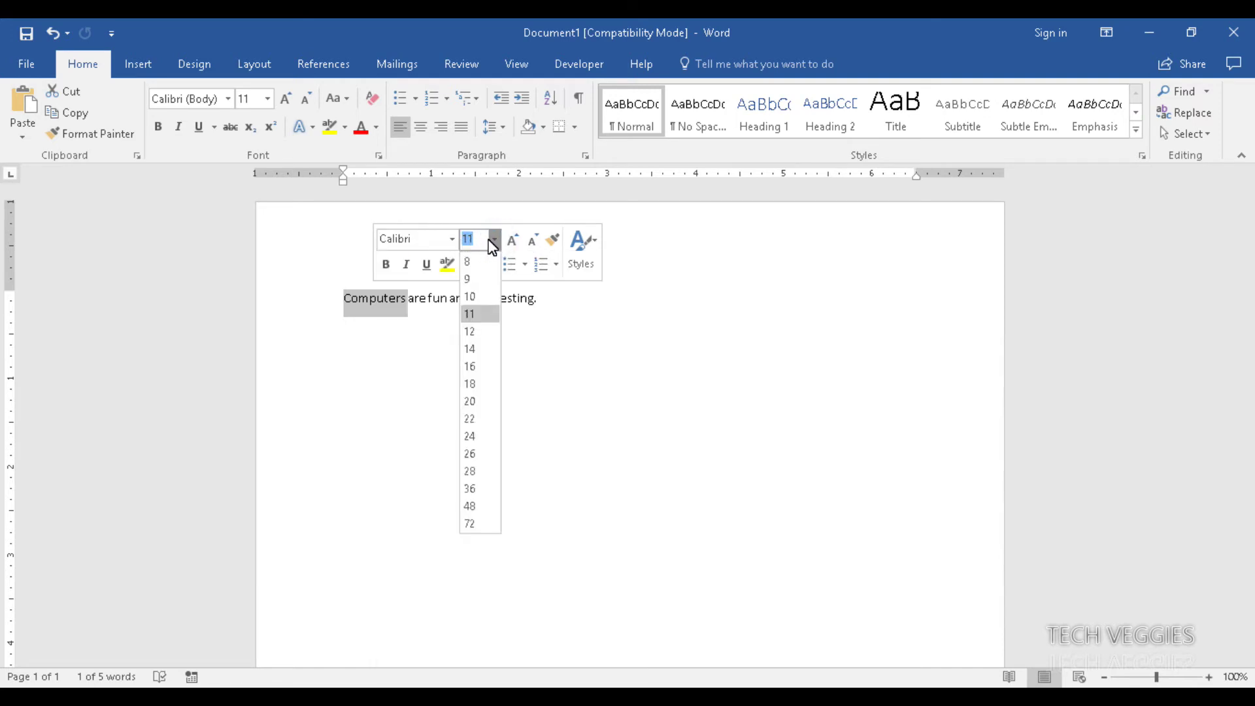
{"action": "left_click", "coordinate": [496, 241]}
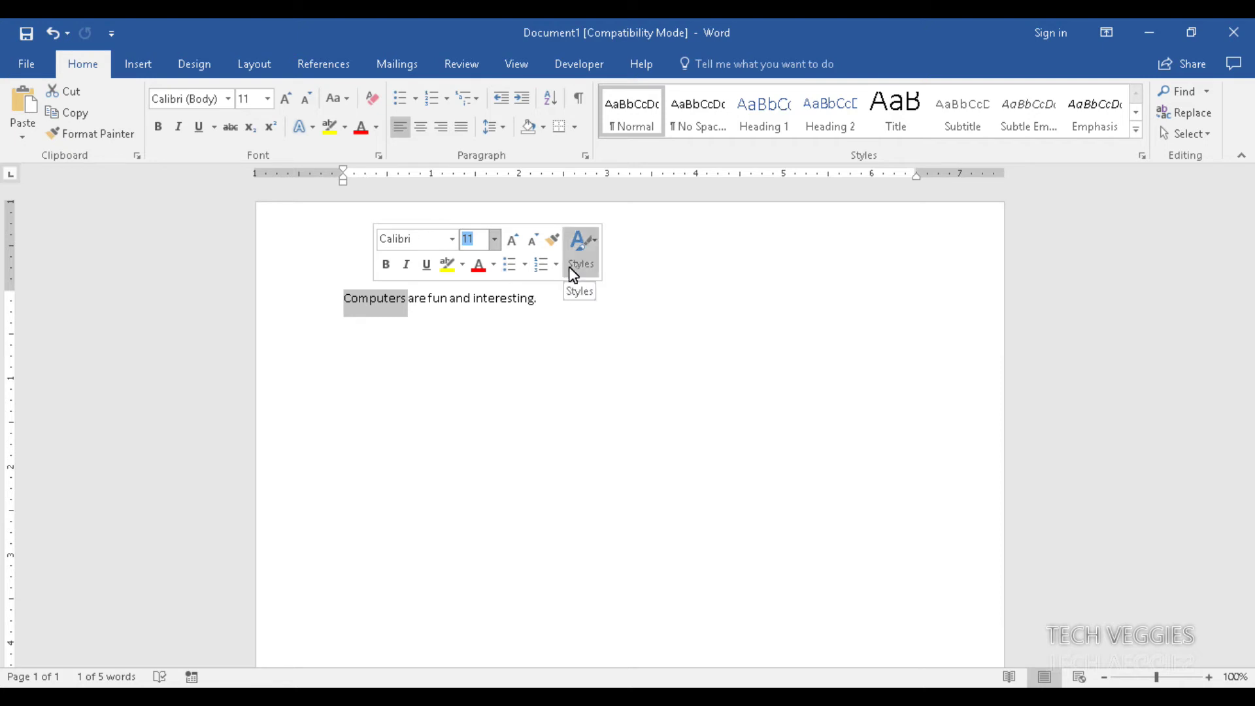
{"action": "left_click", "coordinate": [495, 302]}
Step: Center the whole sentence on the page and make it bold
{"action": "left_click_drag", "start_coordinate": [547, 301], "coordinate": [399, 304]}
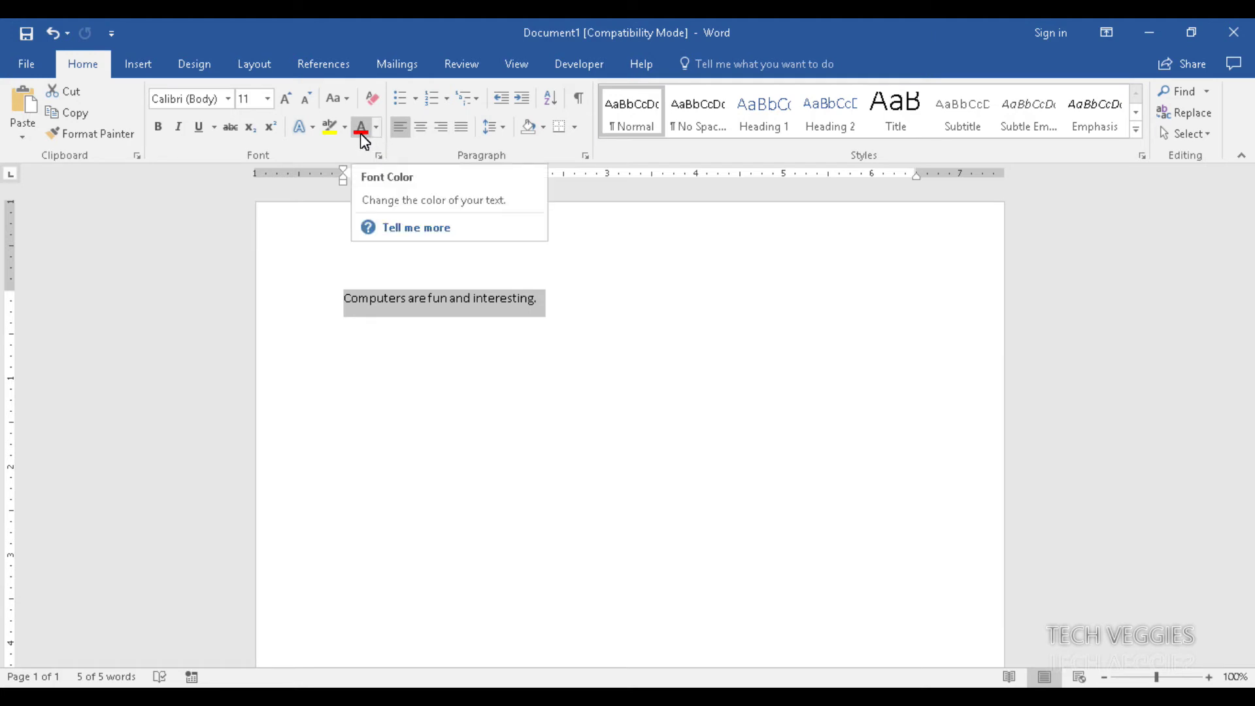
{"action": "left_click", "coordinate": [422, 125]}
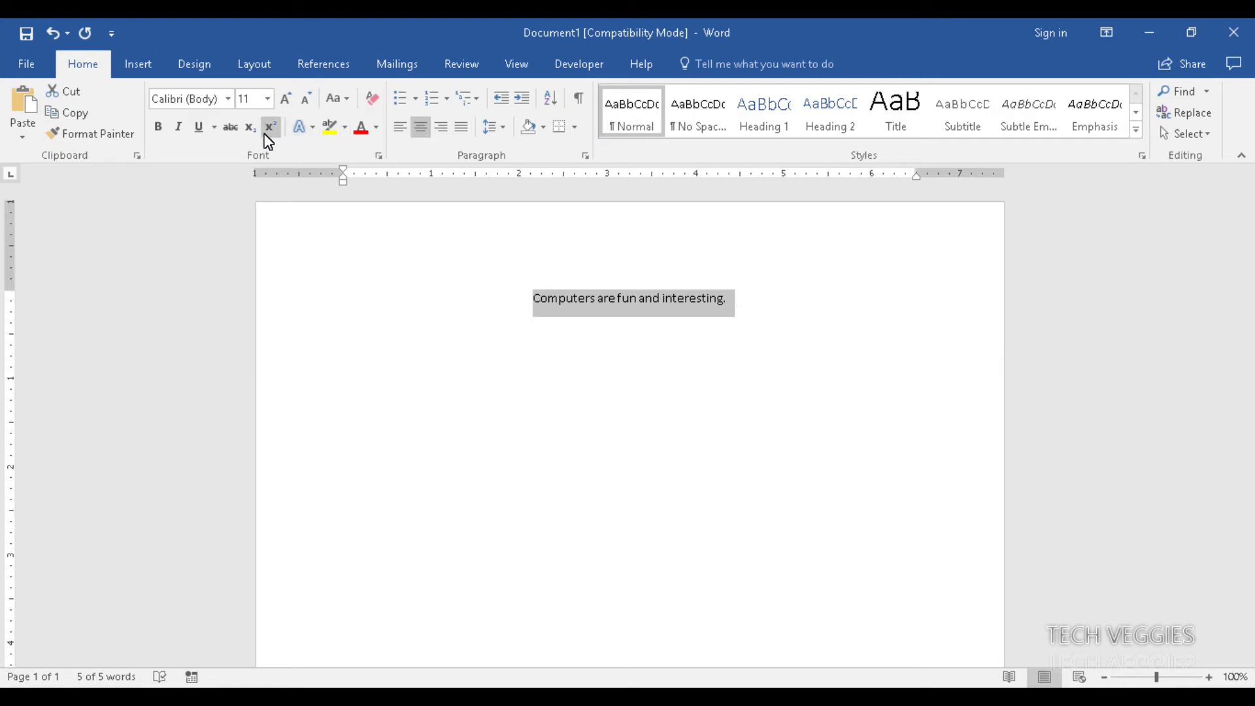
{"action": "left_click", "coordinate": [161, 129]}
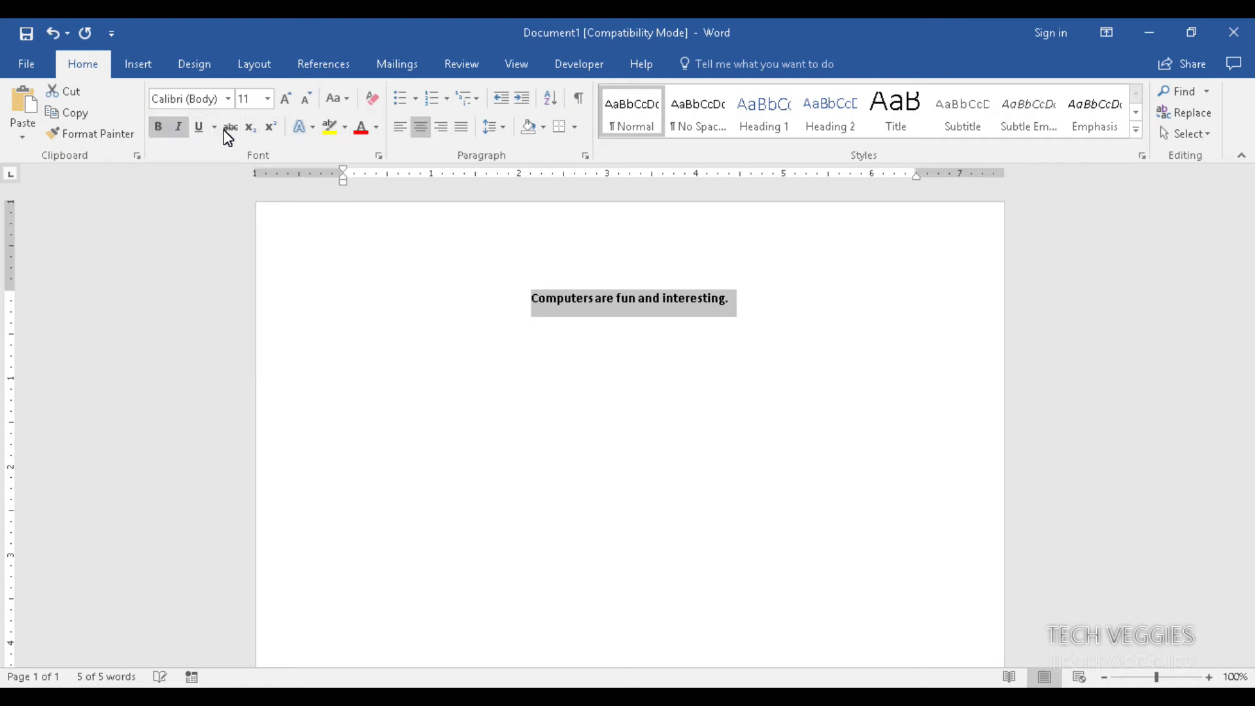
Step: Change the sentence's font to Verdana and its size to 18
{"action": "left_click", "coordinate": [229, 100]}
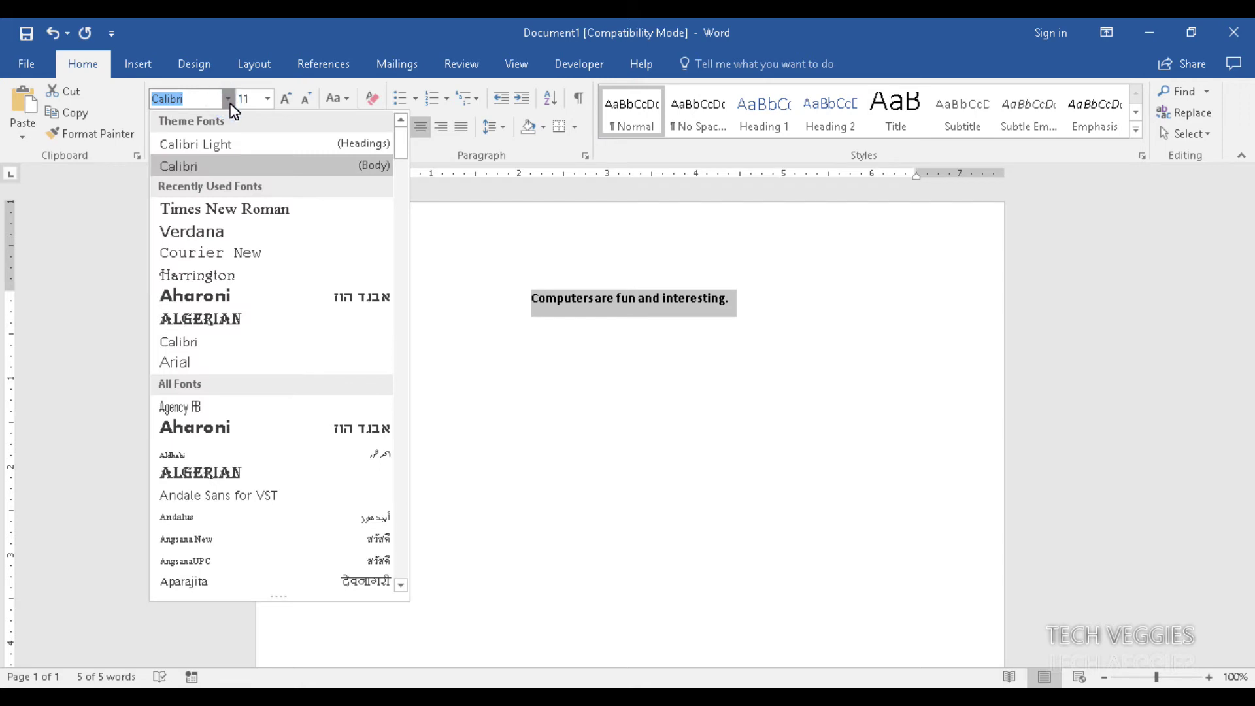
{"action": "left_click", "coordinate": [206, 232]}
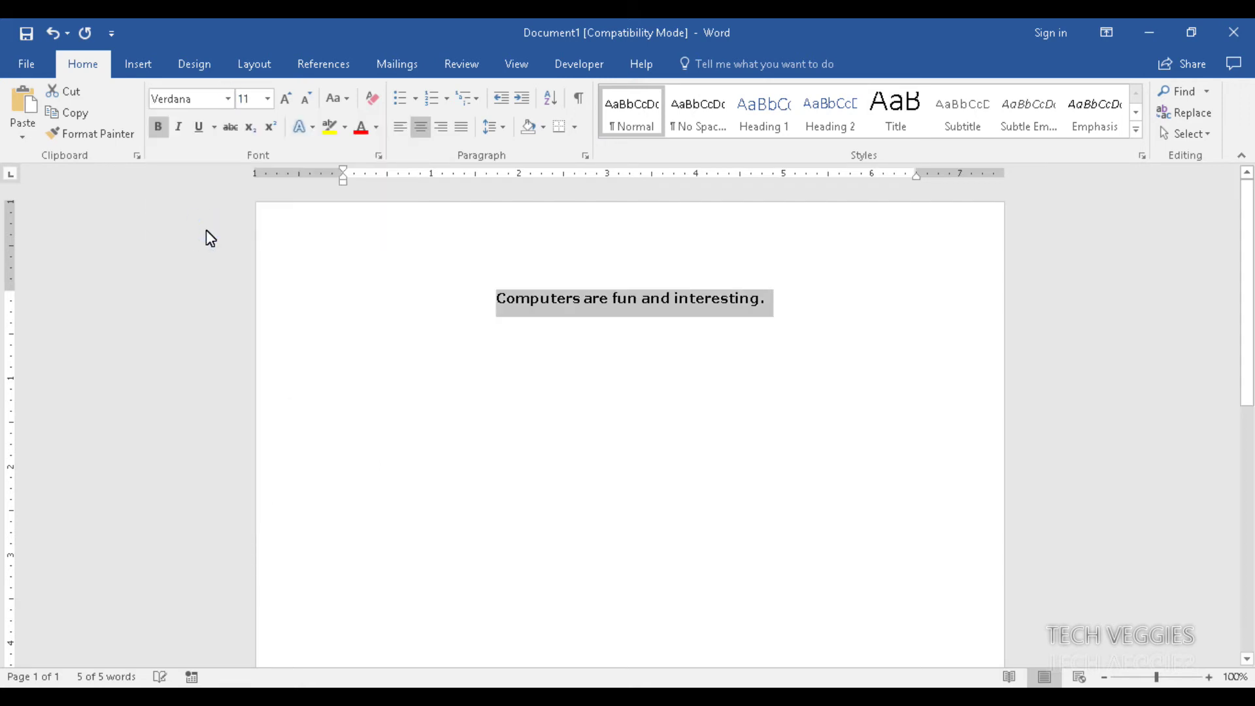
{"action": "left_click", "coordinate": [268, 100]}
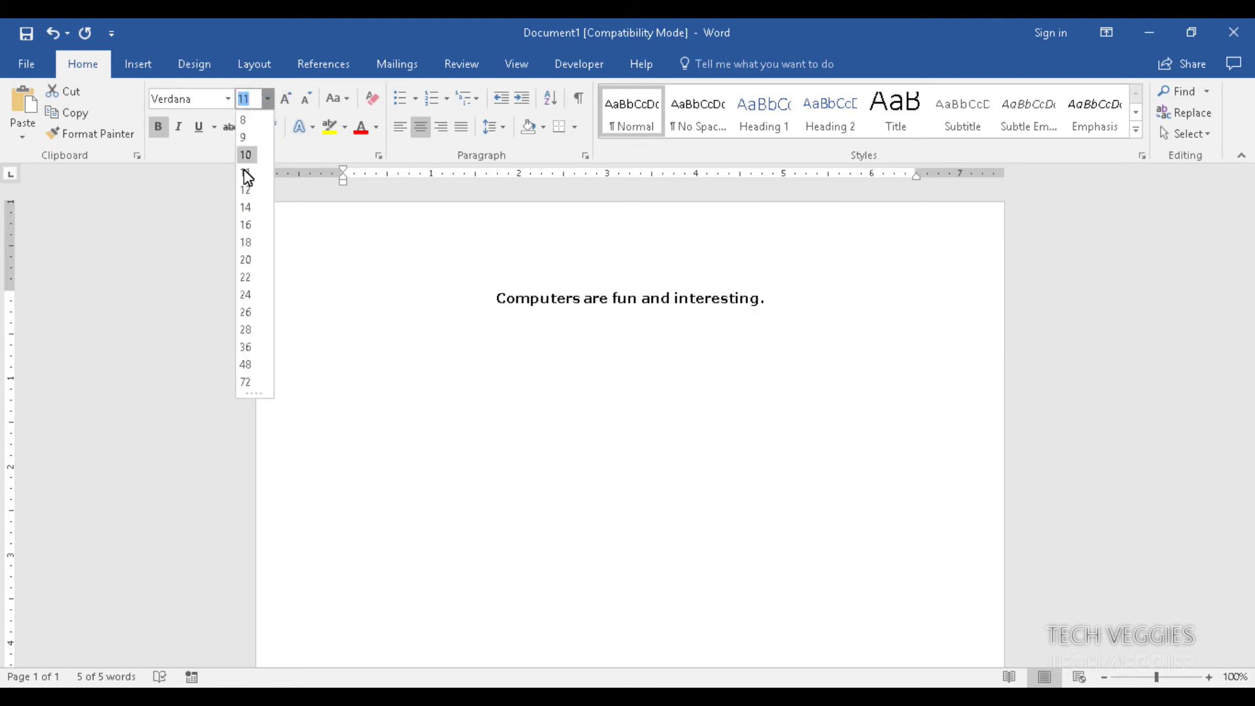
{"action": "left_click", "coordinate": [246, 243]}
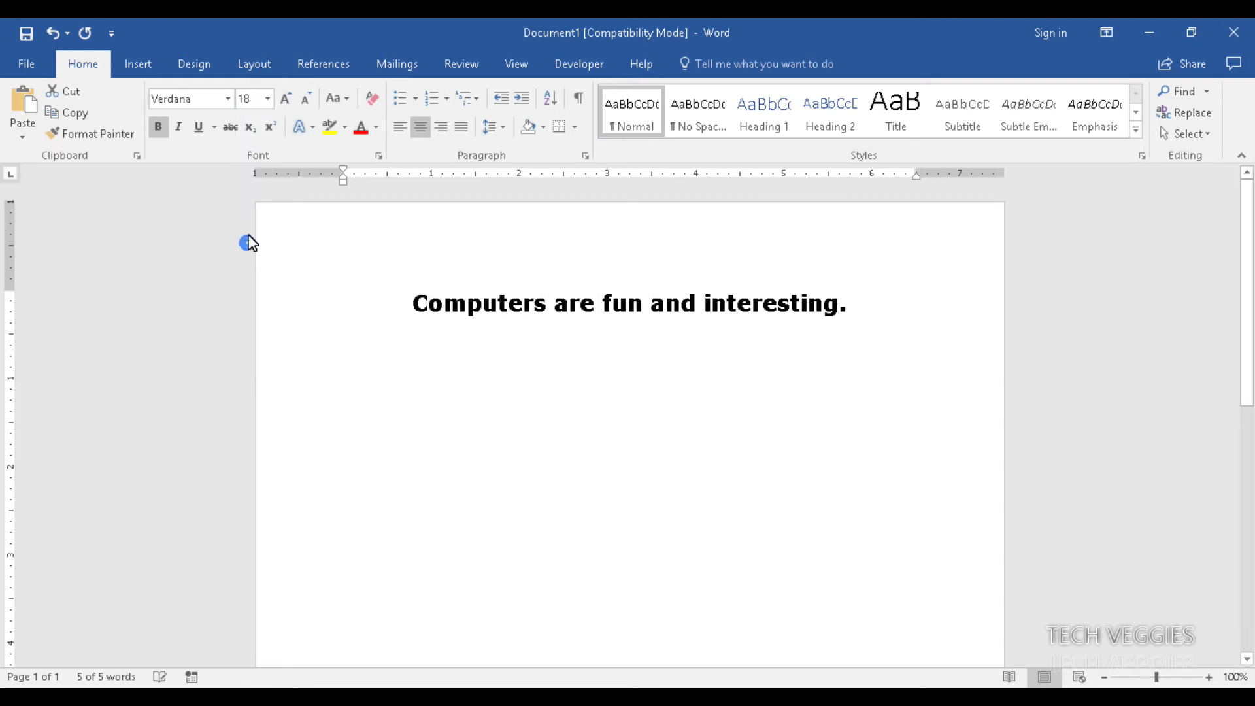
Step: Set the sentence's font size to 20 by entering the value directly
{"action": "left_click", "coordinate": [250, 99]}
{"action": "left_click", "coordinate": [268, 100]}
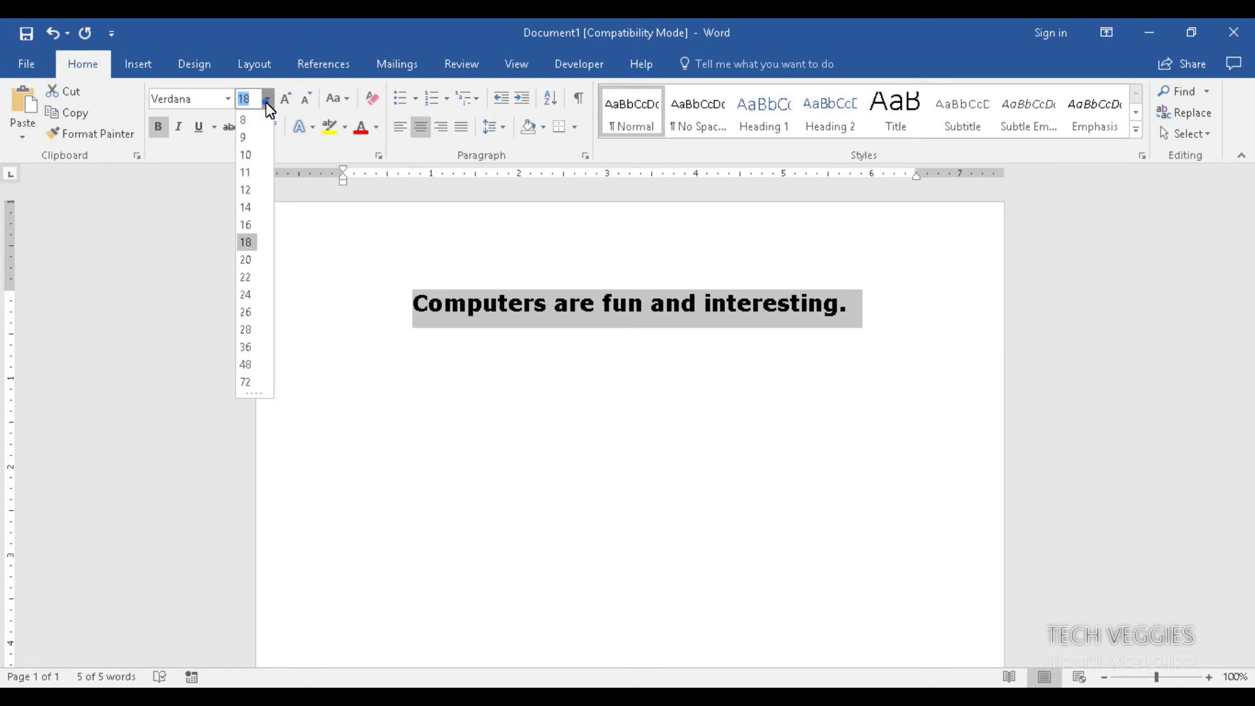
{"action": "left_click", "coordinate": [268, 101]}
{"action": "left_click", "coordinate": [253, 99]}
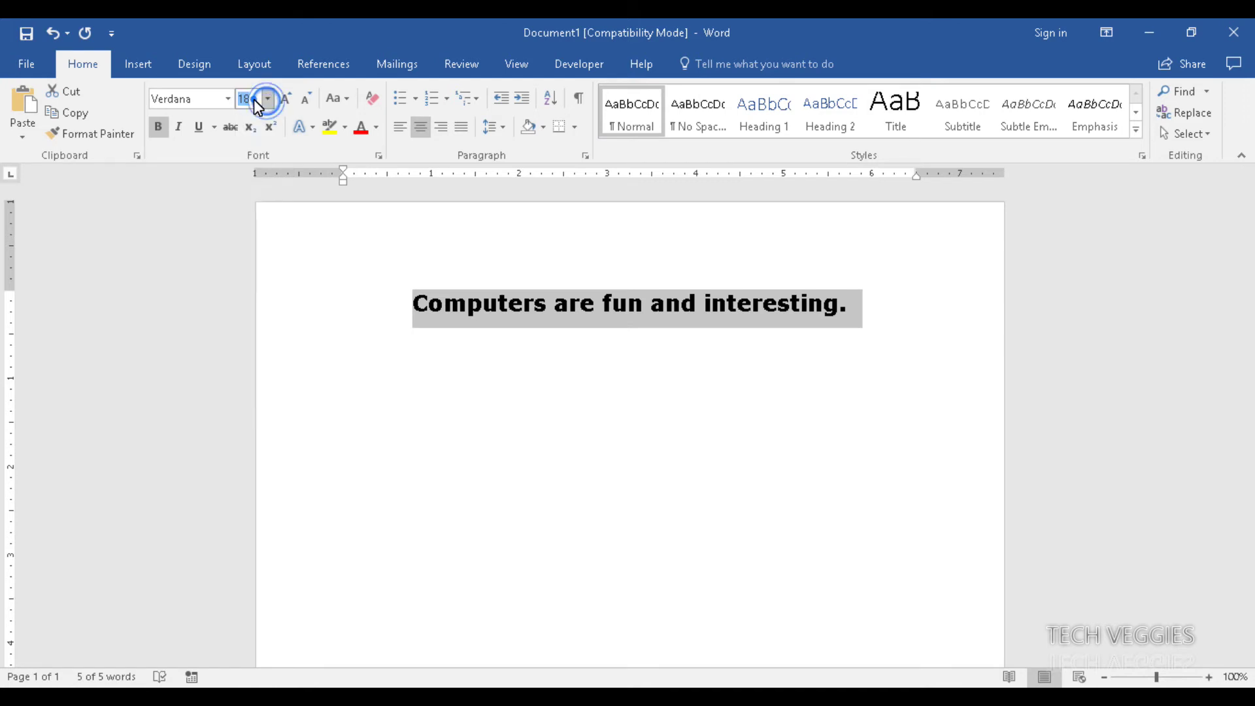
{"action": "type", "text": "20"}
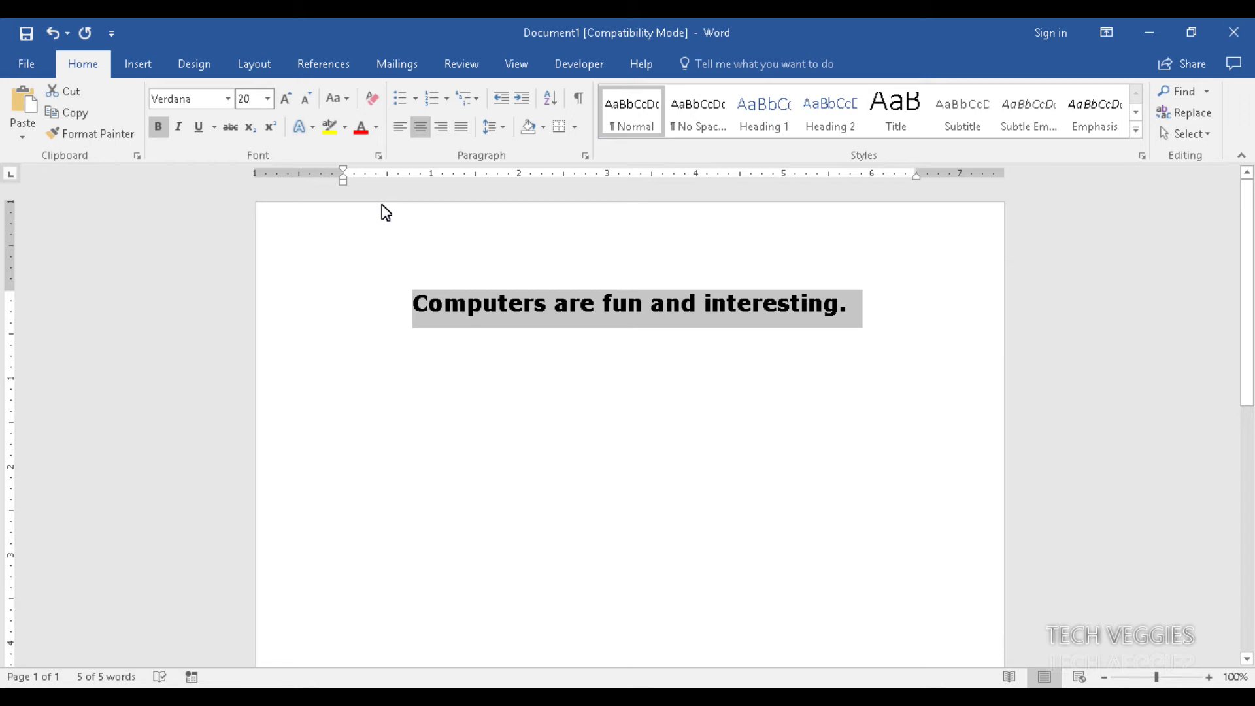
{"action": "key", "text": "Return"}
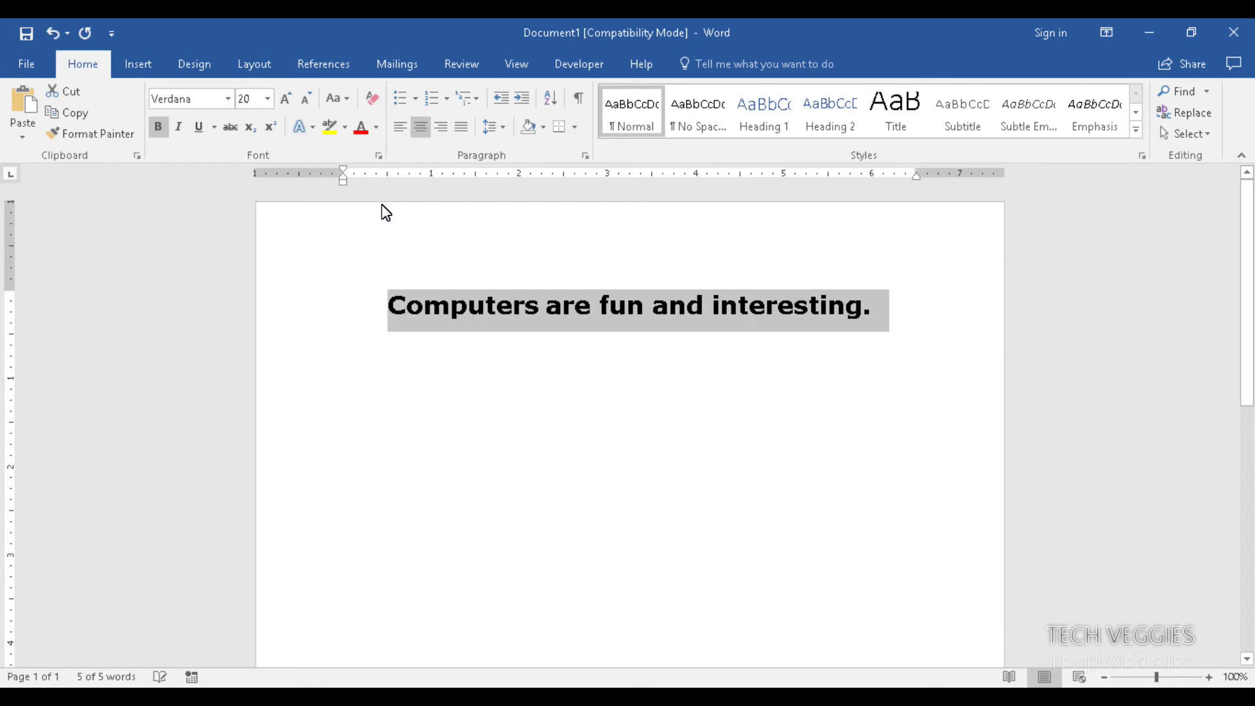
Step: Change the sentence's font to Times New Roman and underline it
{"action": "left_click", "coordinate": [206, 103]}
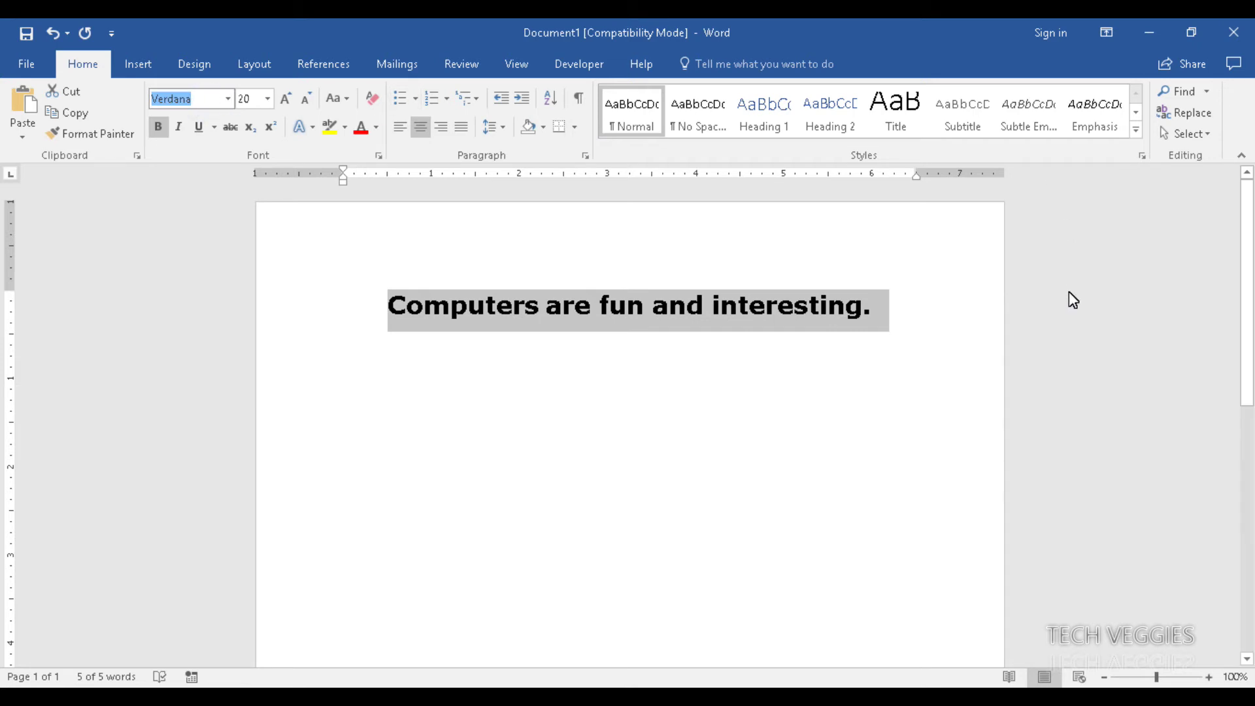
{"action": "type", "text": "Times New Ro"}
{"action": "key", "text": "Return"}
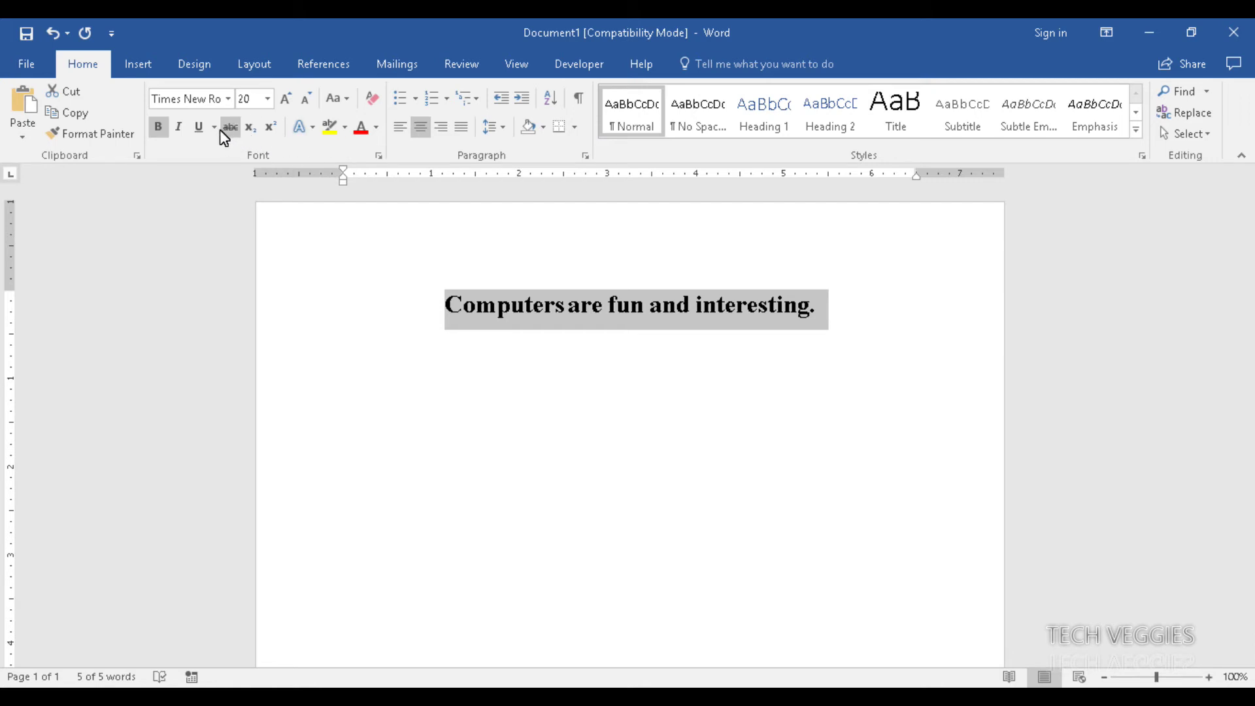
{"action": "left_click", "coordinate": [199, 128]}
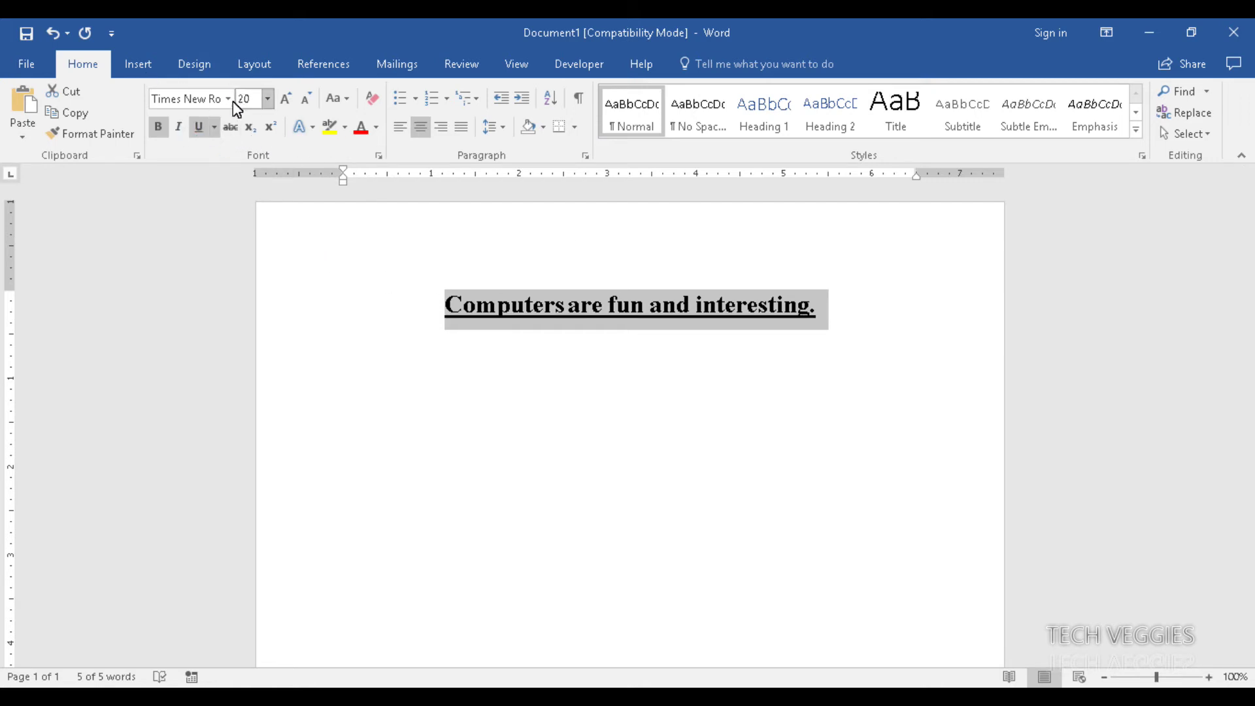
Step: Start a new empty line below the underlined sentence and leave the text cursor there
{"action": "left_click", "coordinate": [659, 325]}
{"action": "left_click", "coordinate": [846, 318]}
{"action": "key", "text": "Return"}
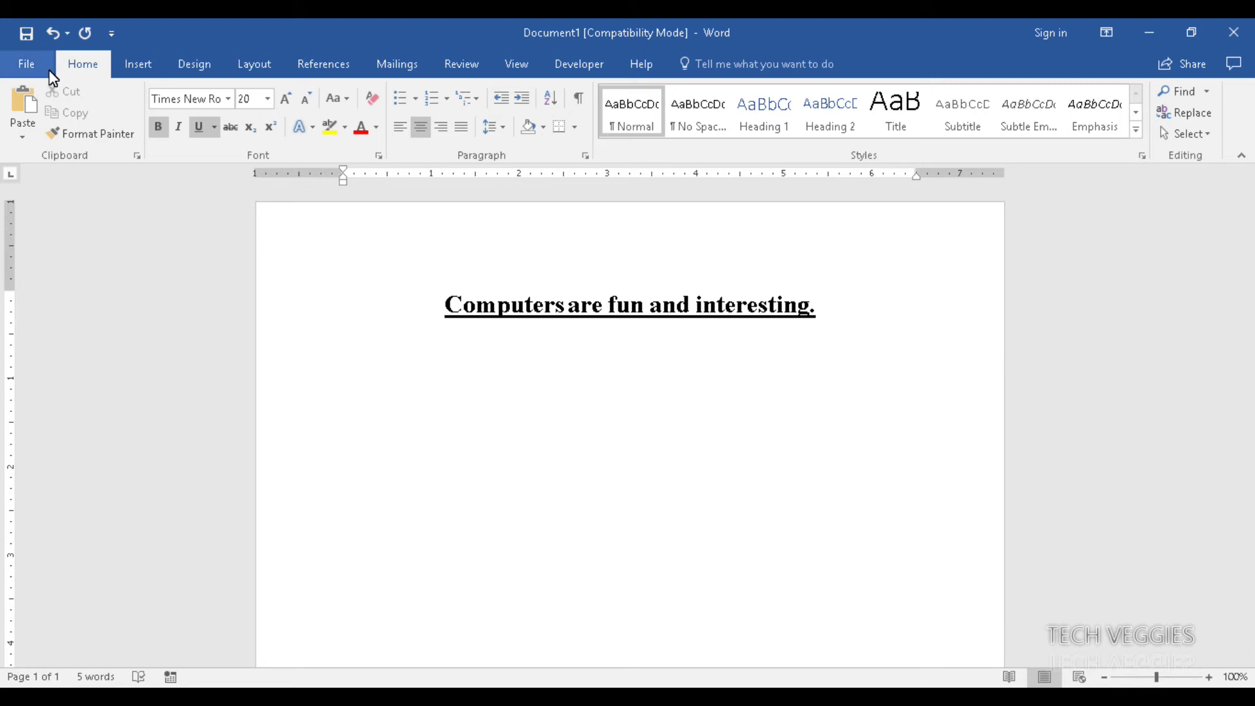
{"action": "left_click_drag", "start_coordinate": [441, 303], "coordinate": [818, 327]}
{"action": "left_click", "coordinate": [725, 326]}
{"action": "left_click", "coordinate": [608, 357]}
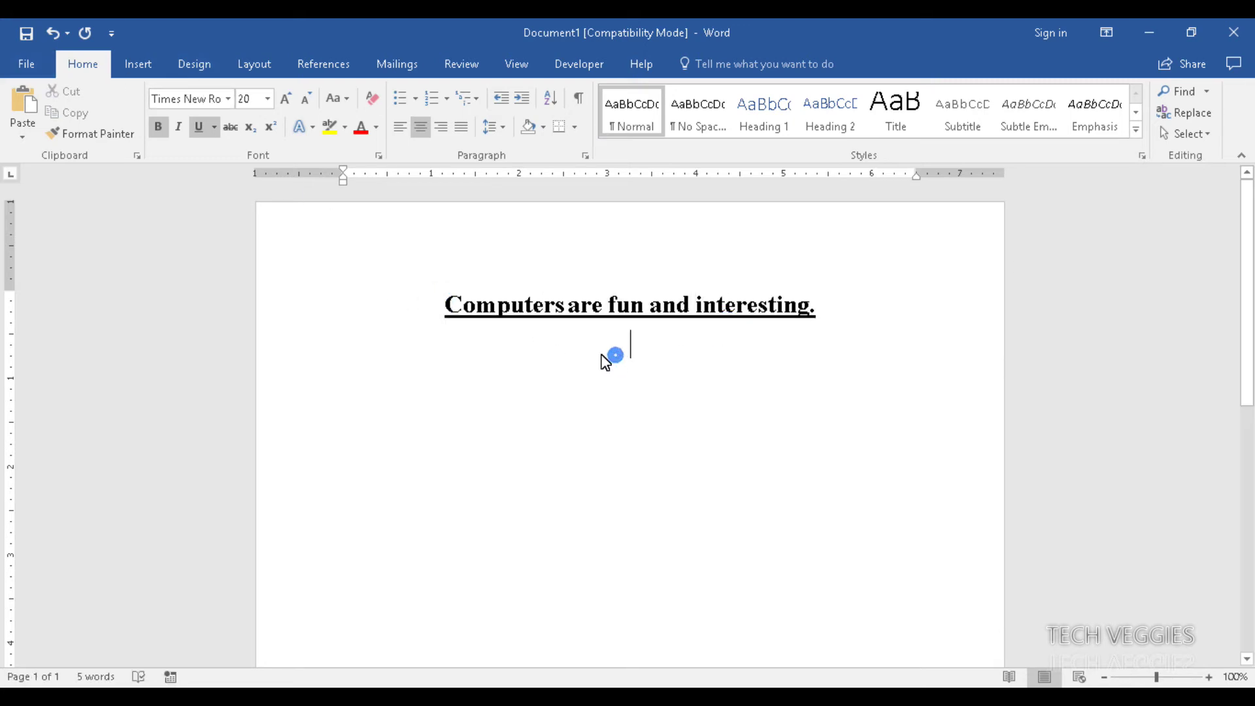
Step: Search Bing online pictures for "computer" to find an image for the line below the sentence
{"action": "left_click", "coordinate": [133, 64]}
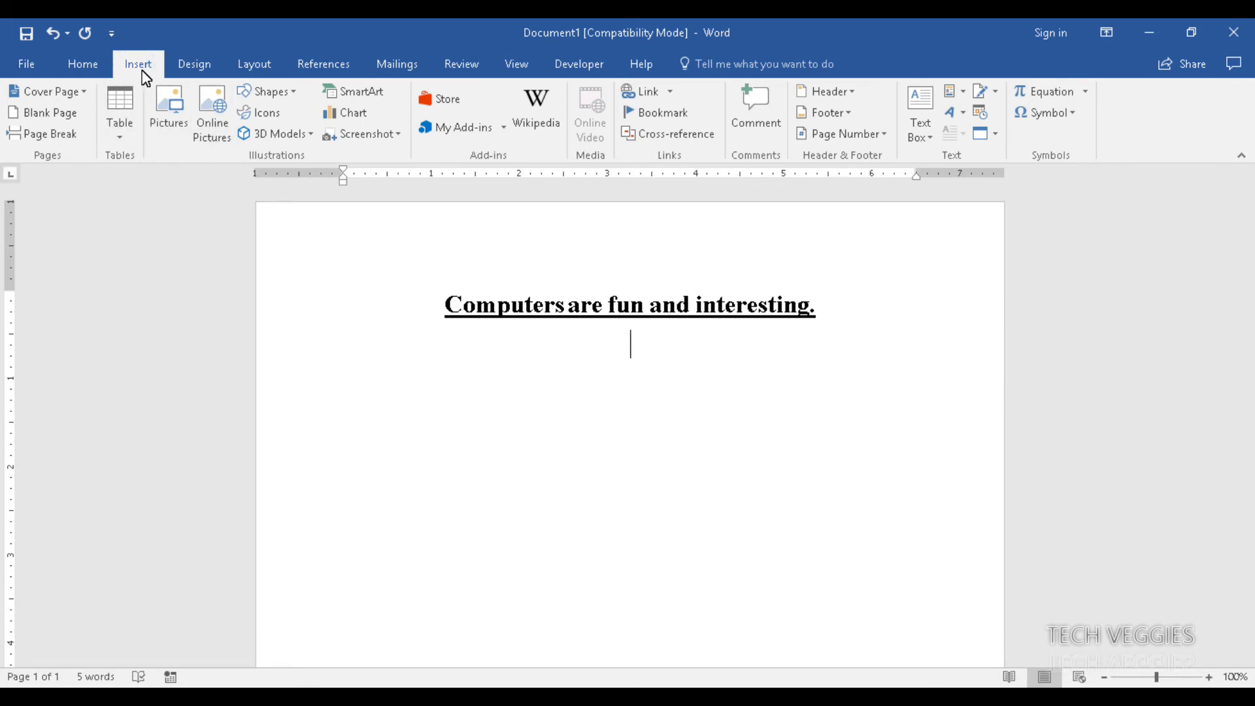
{"action": "left_click", "coordinate": [187, 142]}
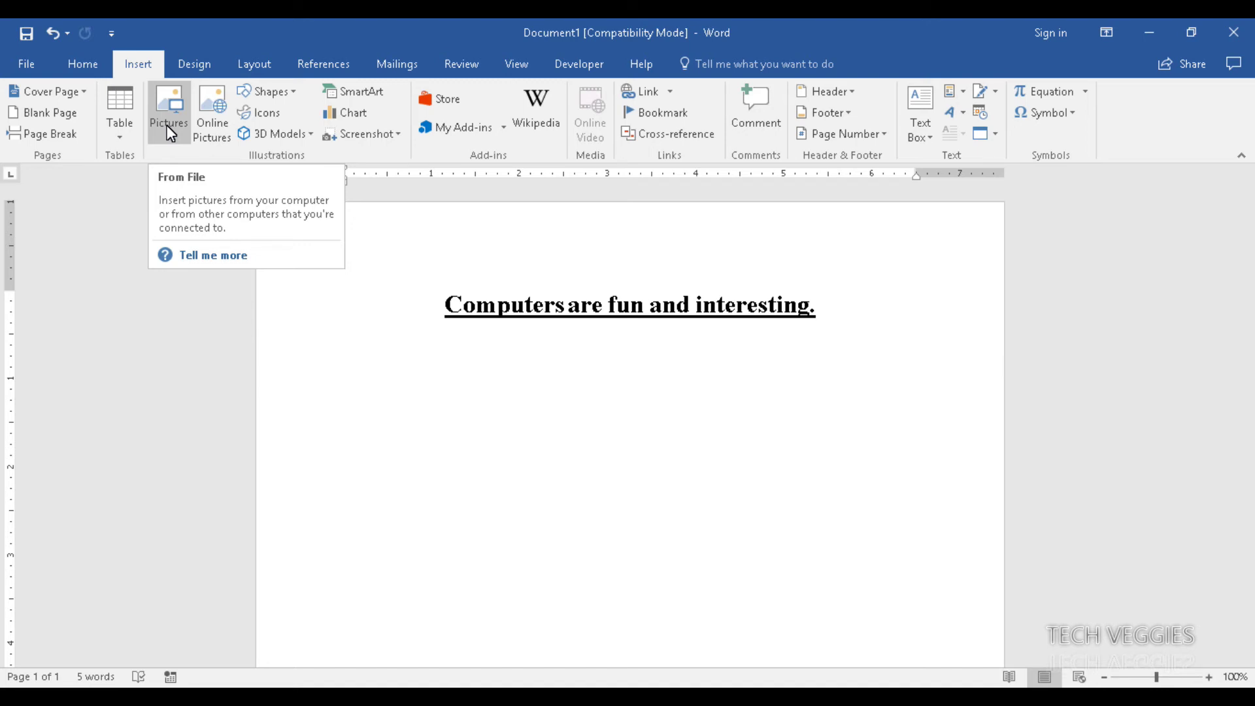
{"action": "left_click", "coordinate": [223, 141]}
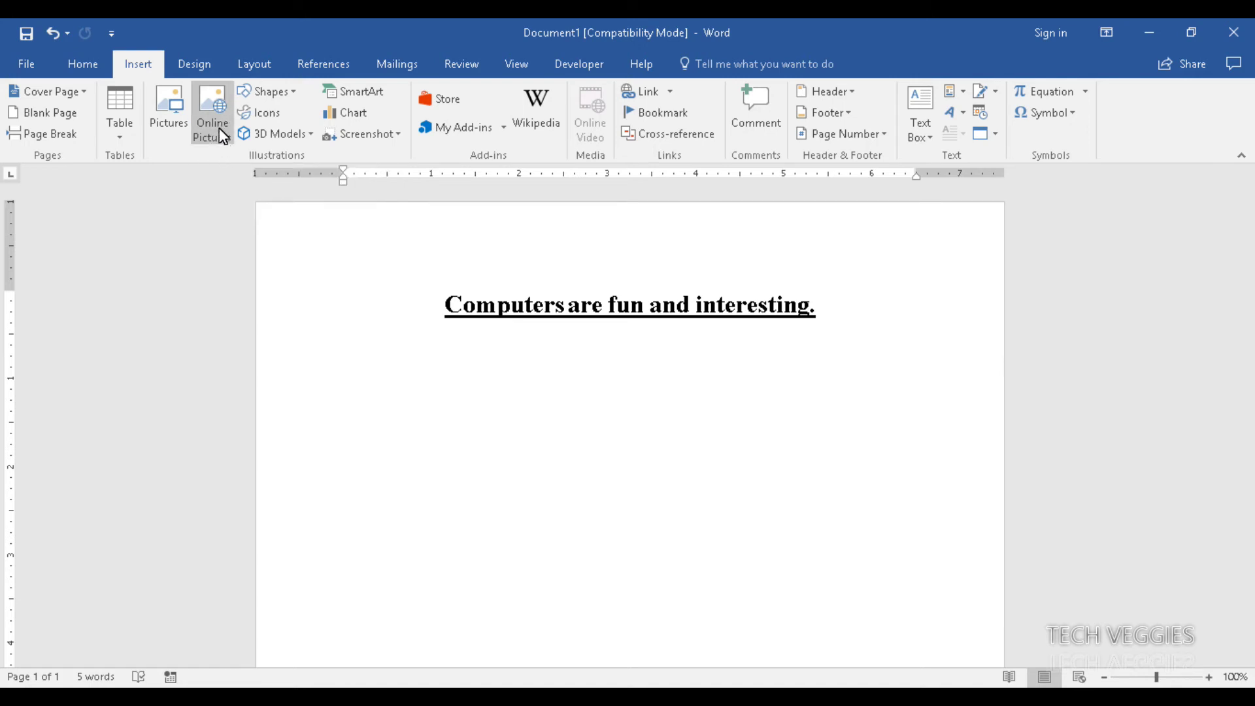
{"action": "left_click", "coordinate": [214, 119]}
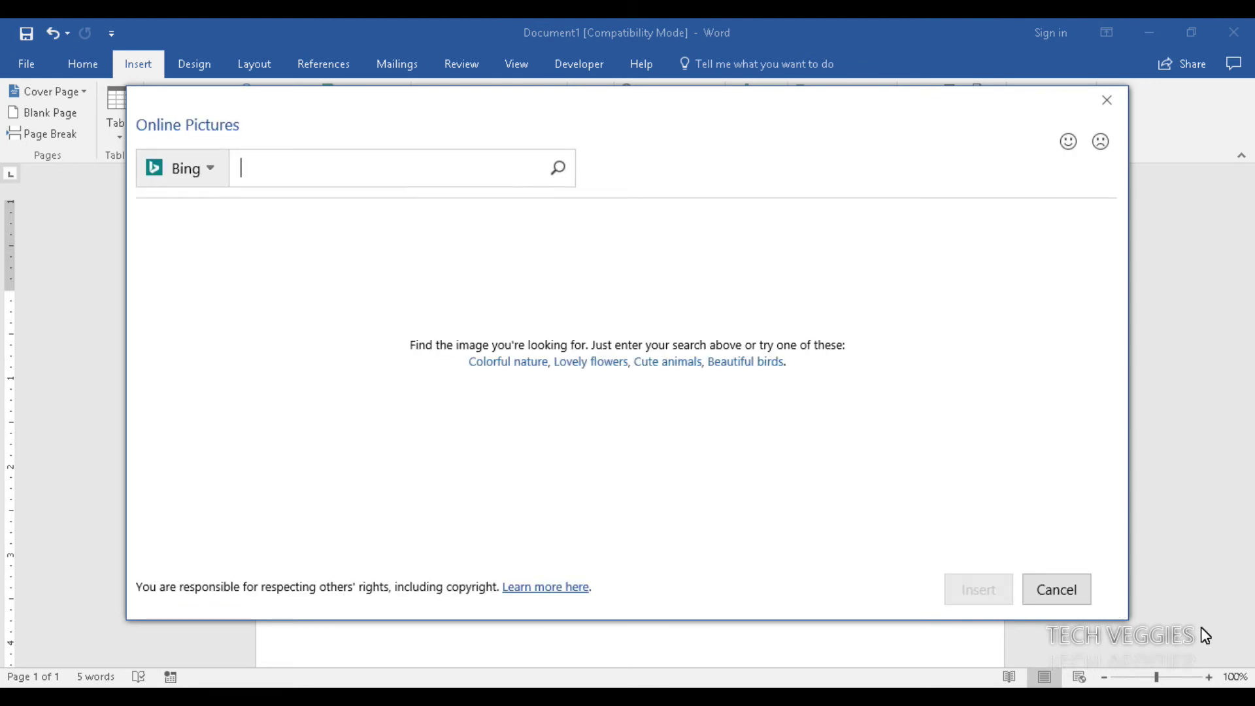
{"action": "type", "text": "computer"}
{"action": "key", "text": "Return"}
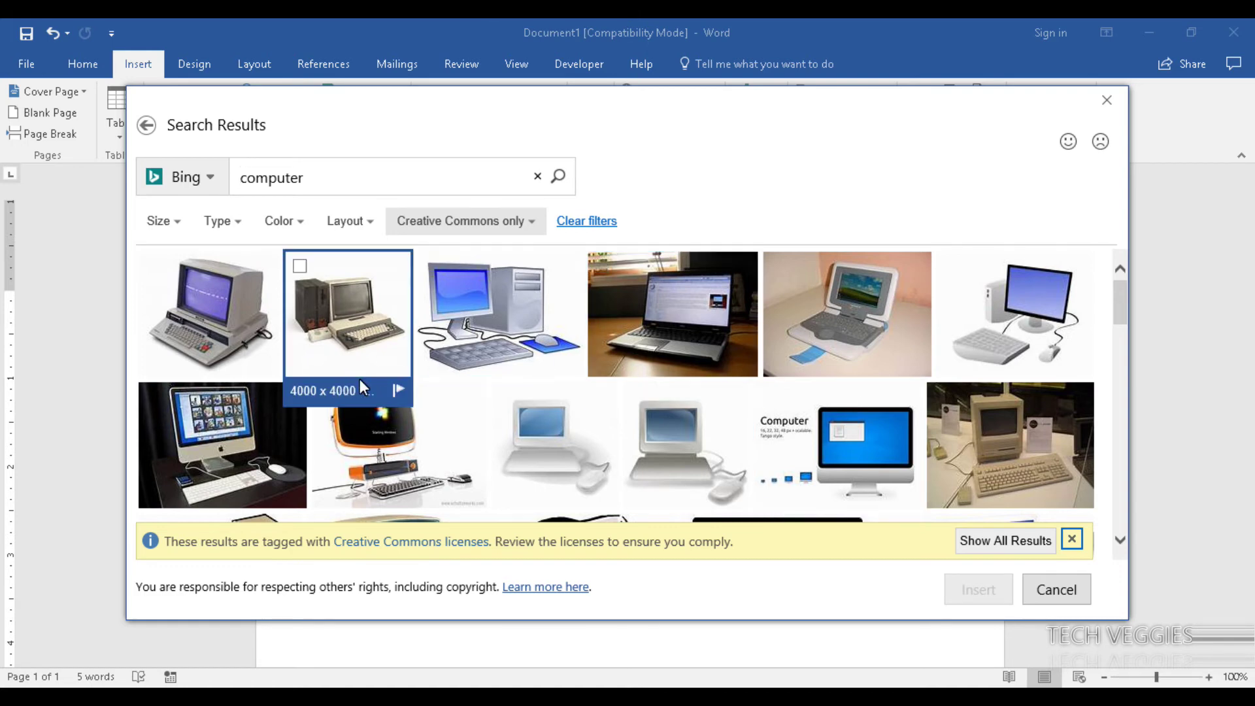
Step: Dismiss the licence notice and insert only the blue-screen clip-art desktop computer from the search results below the sentence
{"action": "left_click", "coordinate": [1072, 540]}
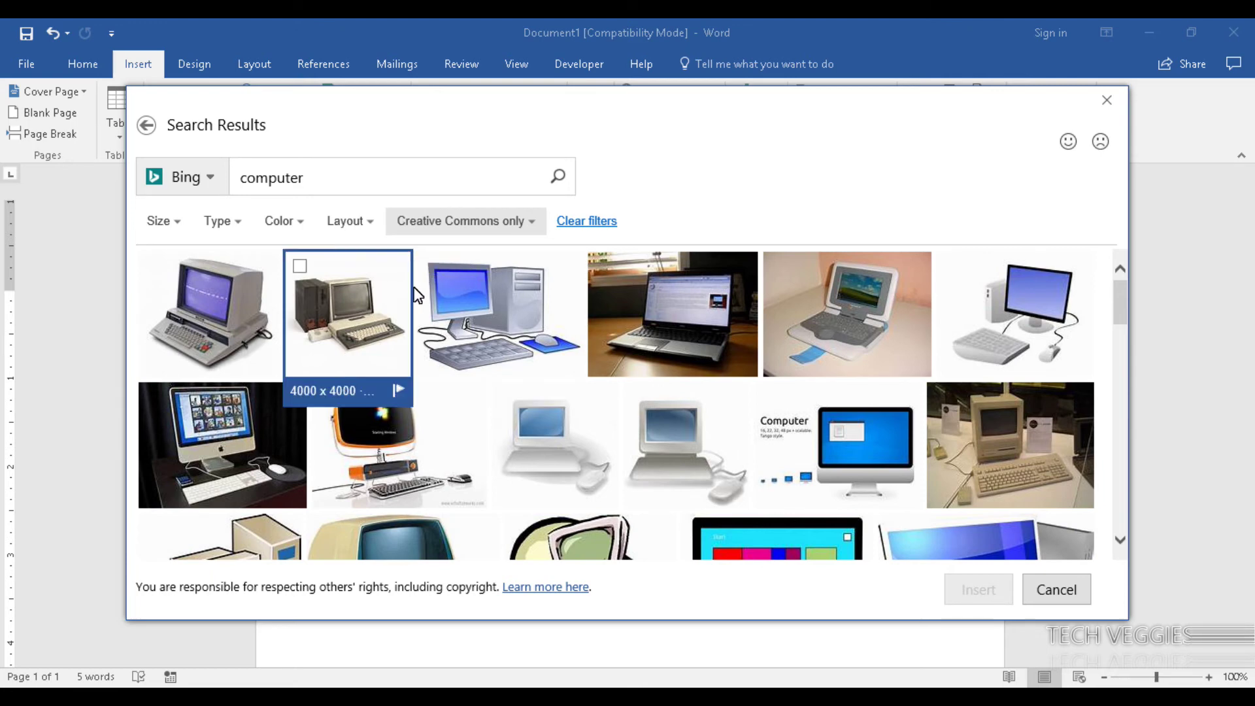
{"action": "left_click", "coordinate": [430, 266]}
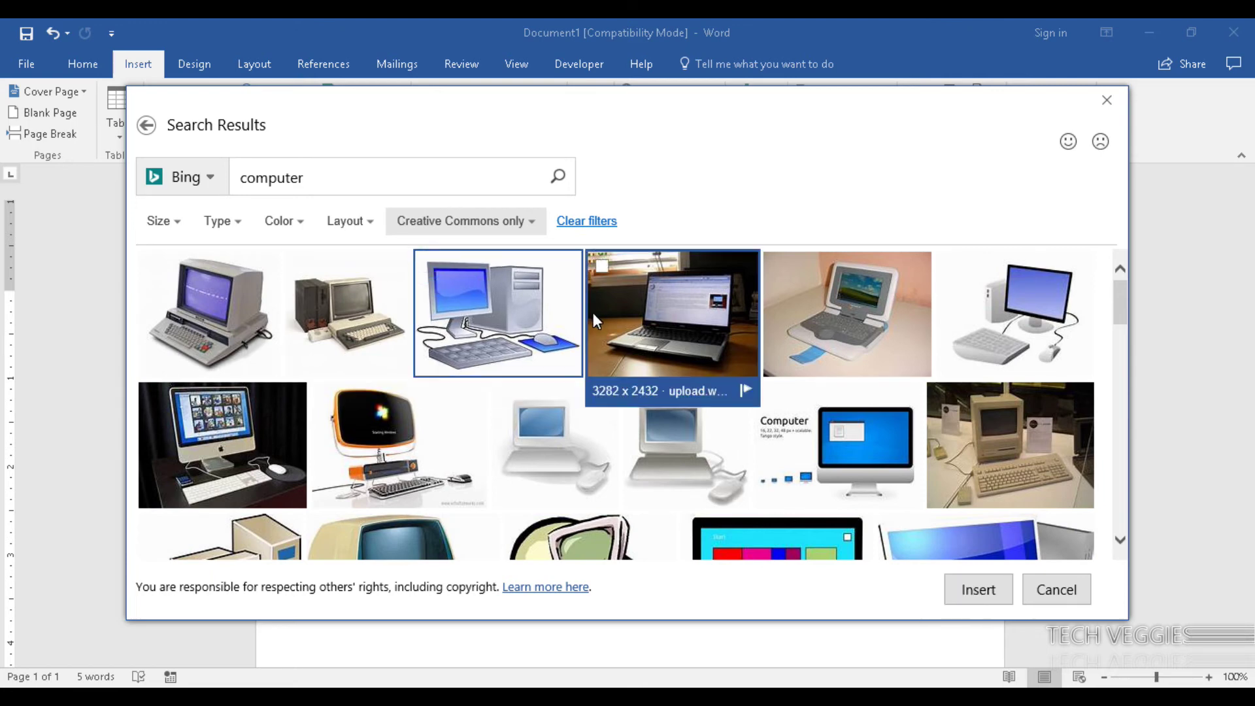
{"action": "left_click", "coordinate": [299, 265]}
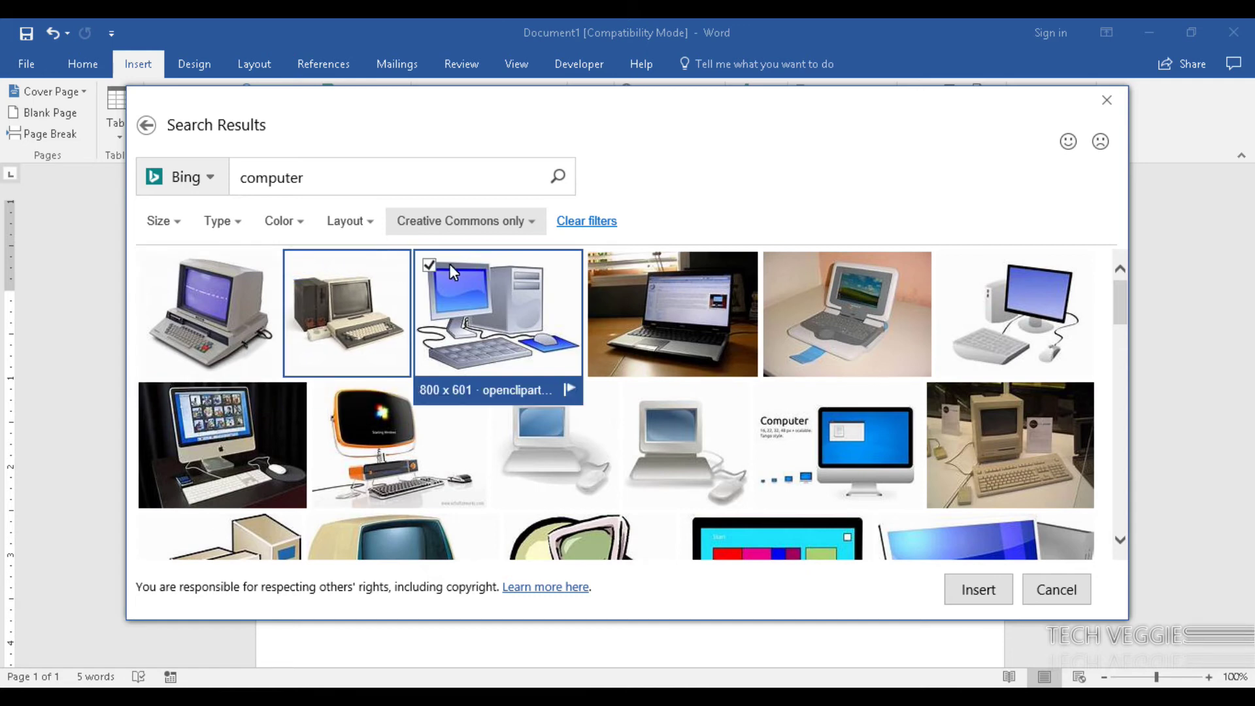
{"action": "left_click", "coordinate": [298, 265]}
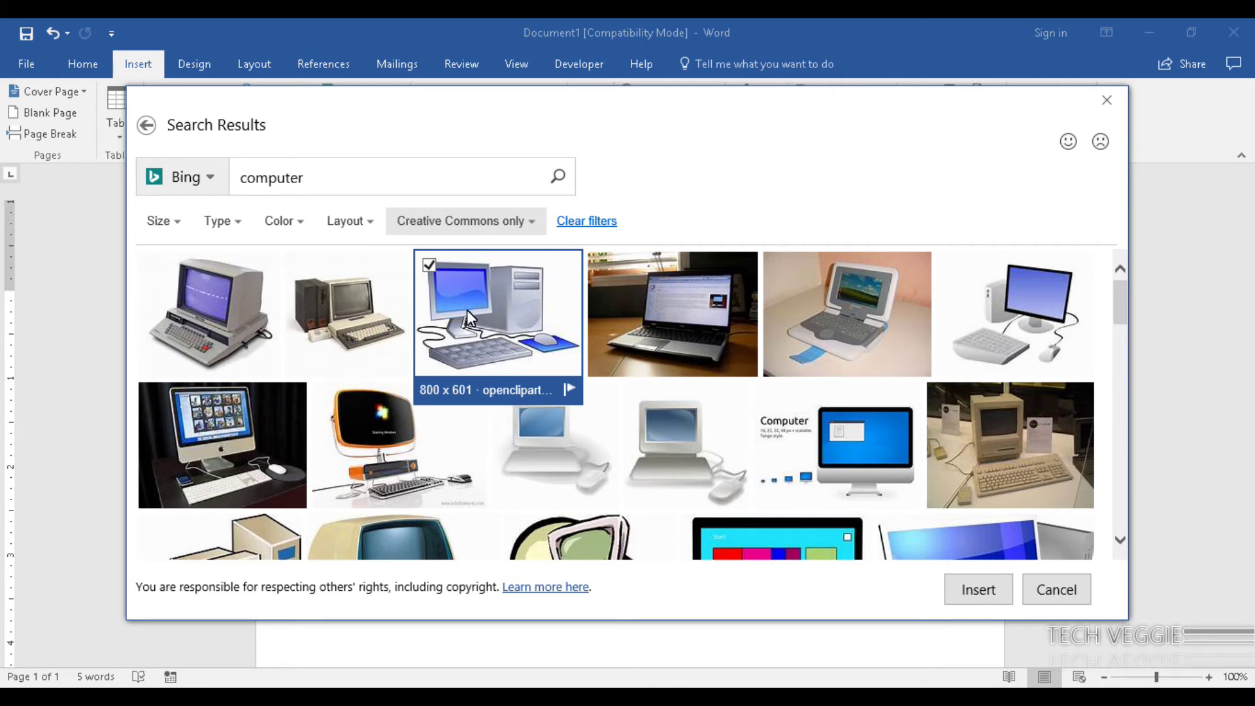
{"action": "left_click", "coordinate": [989, 592]}
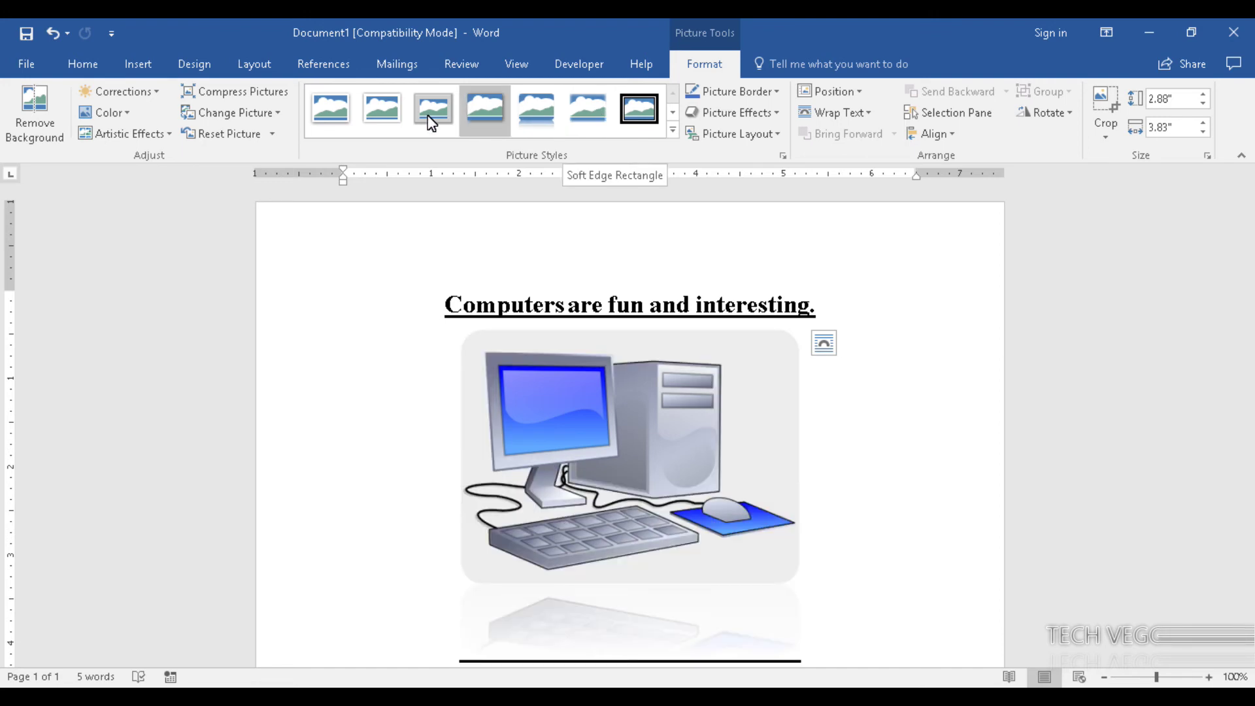
Step: Apply the drop-shadow rectangle style to the computer picture and recolor it with the light variation of Orange, Accent color 2
{"action": "left_click", "coordinate": [482, 109]}
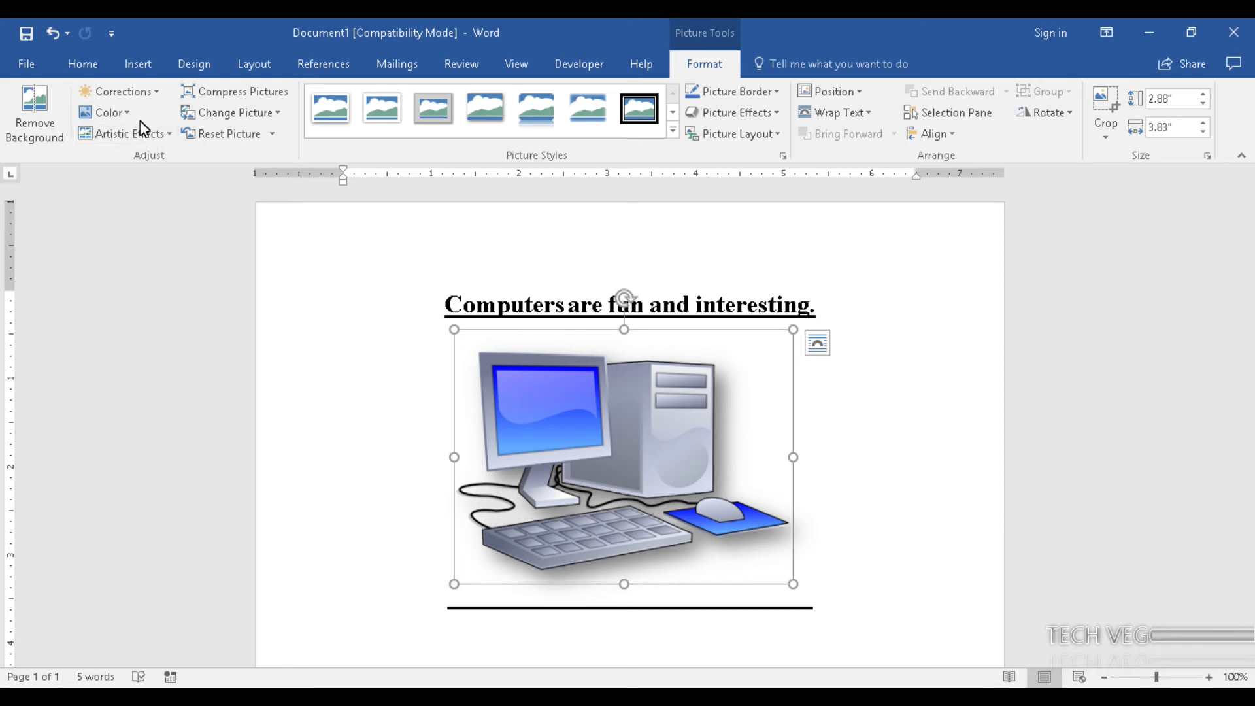
{"action": "left_click", "coordinate": [151, 96]}
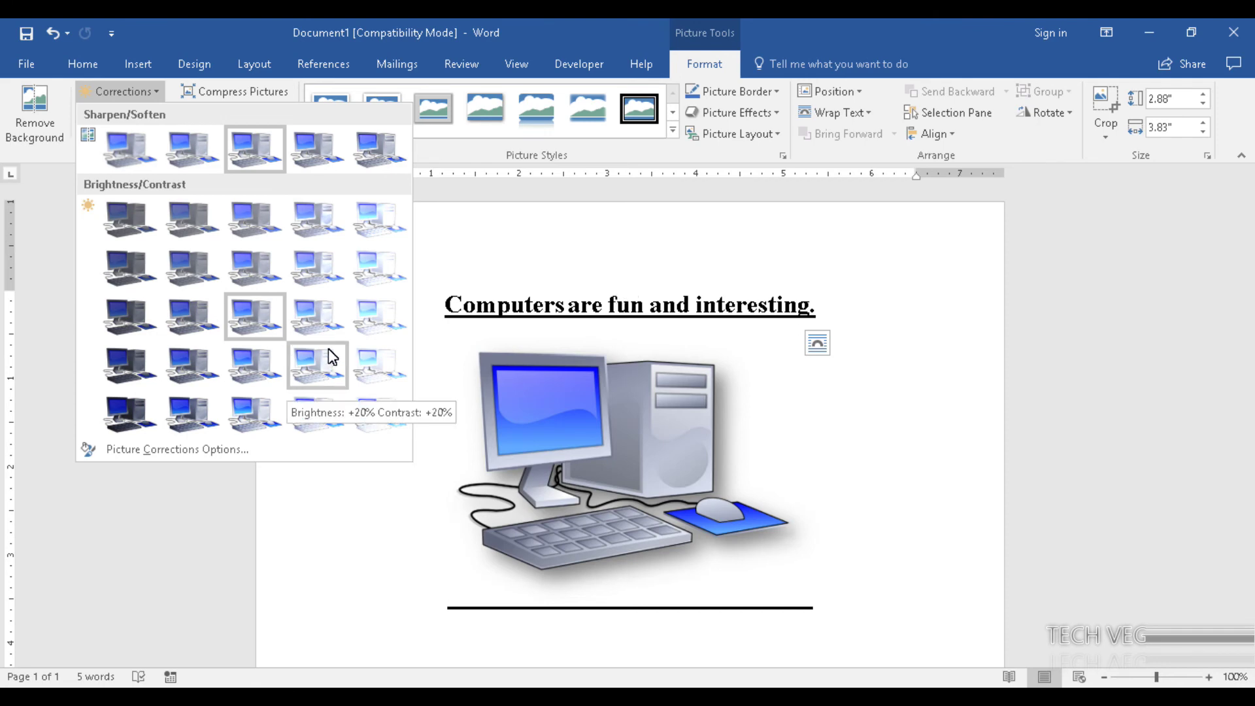
{"action": "left_click", "coordinate": [480, 205]}
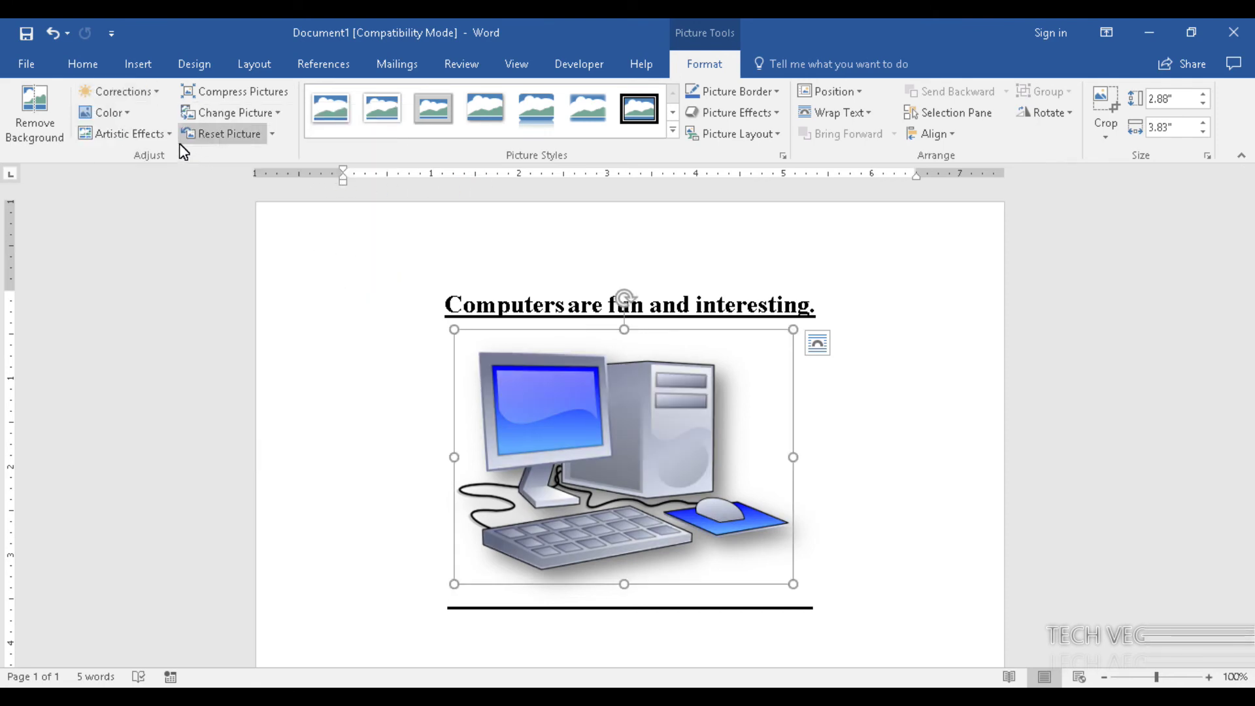
{"action": "left_click", "coordinate": [127, 115]}
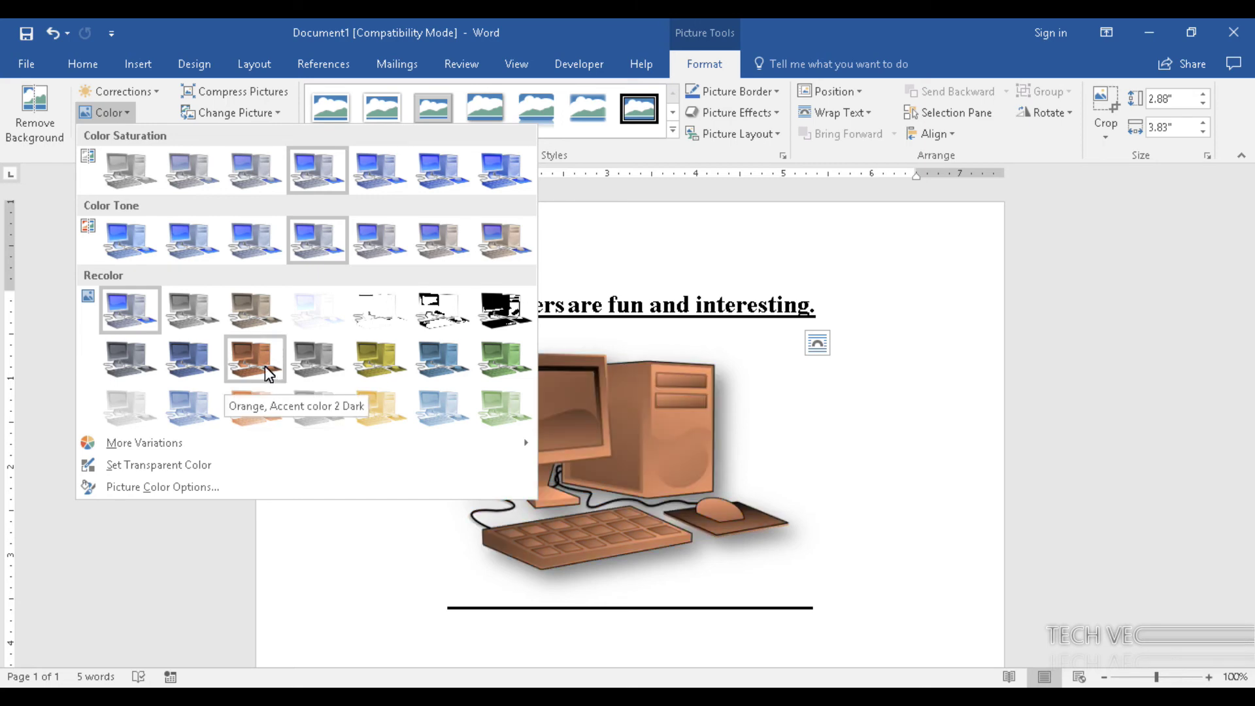
{"action": "left_click", "coordinate": [272, 414]}
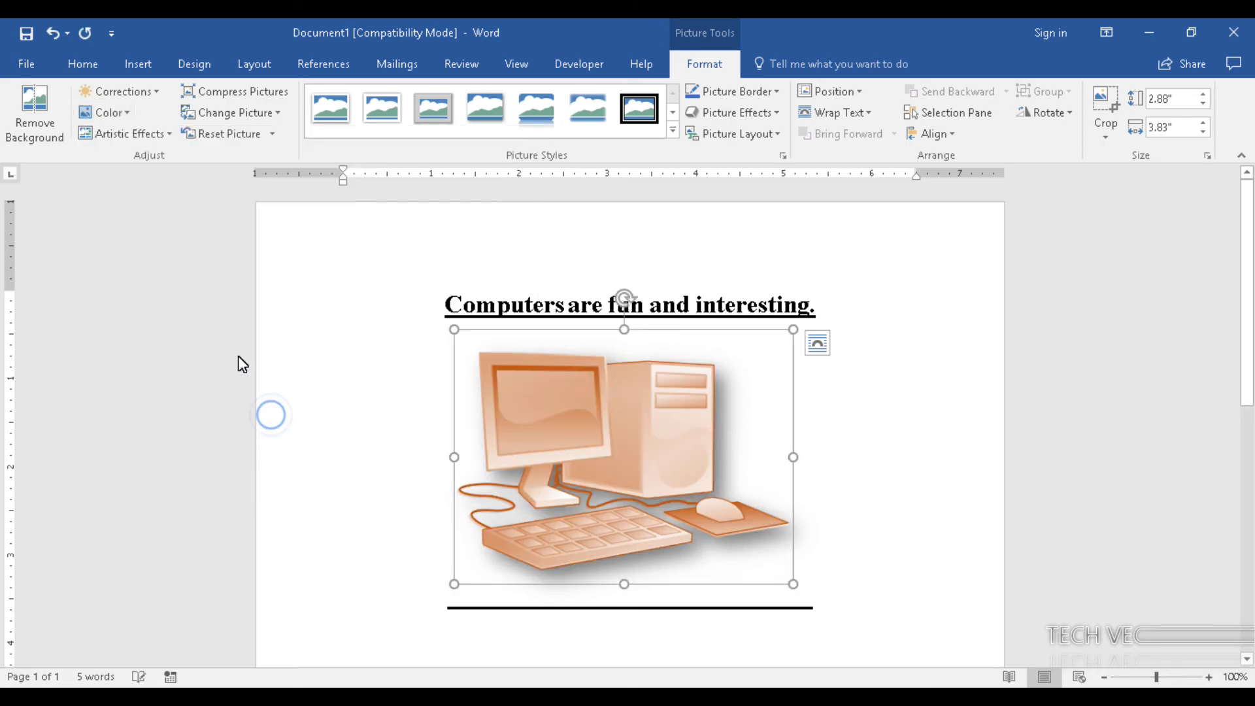
{"action": "left_click", "coordinate": [160, 142]}
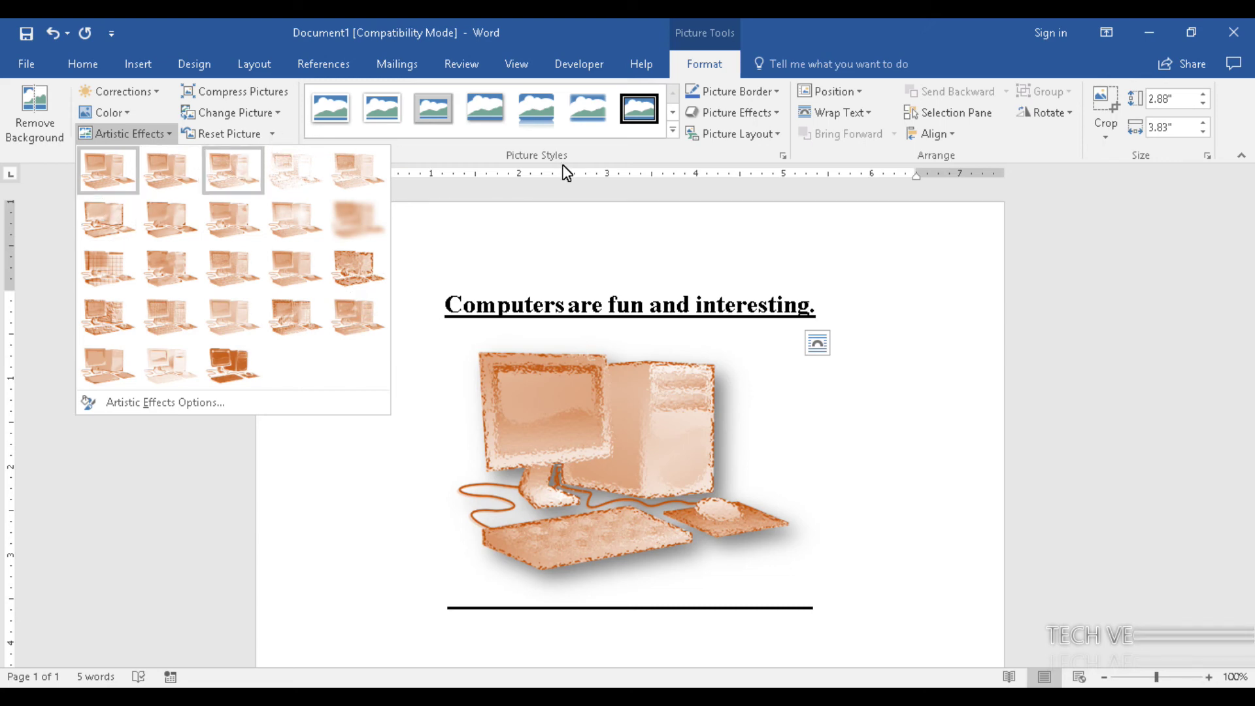
{"action": "left_click", "coordinate": [587, 166]}
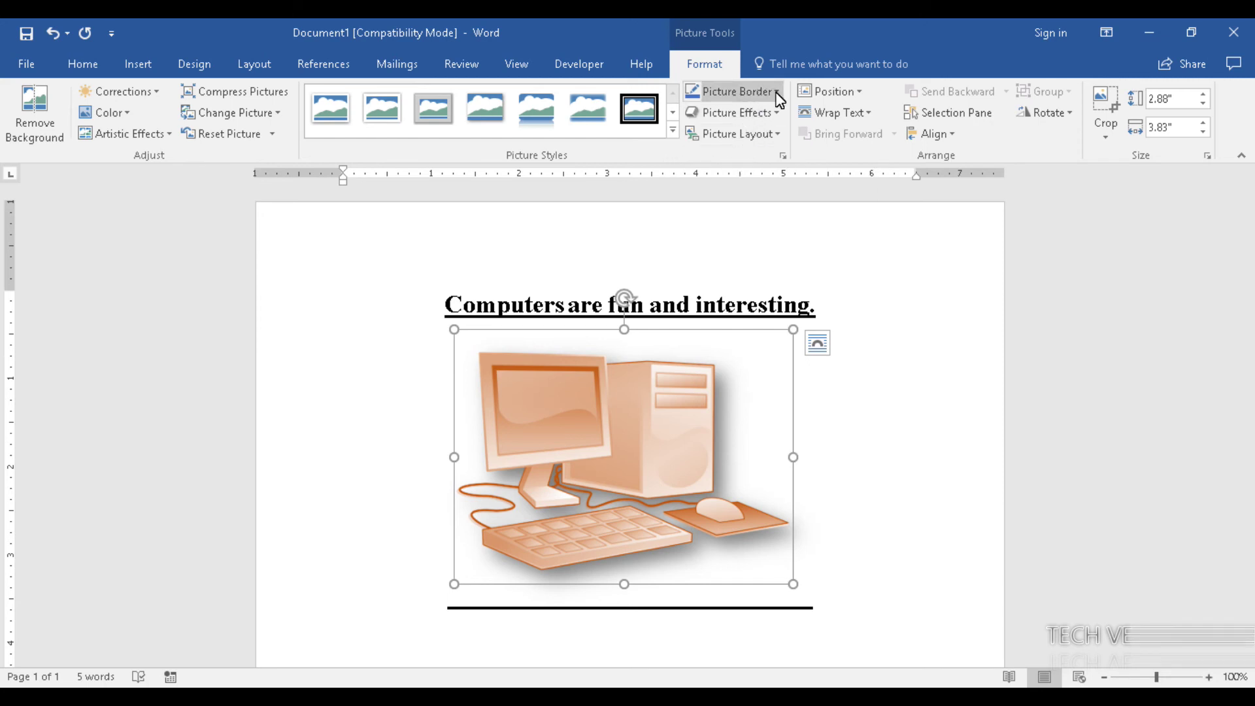
Step: Give the computer picture a Dark Red border with a weight of 6 pt
{"action": "left_click", "coordinate": [736, 92]}
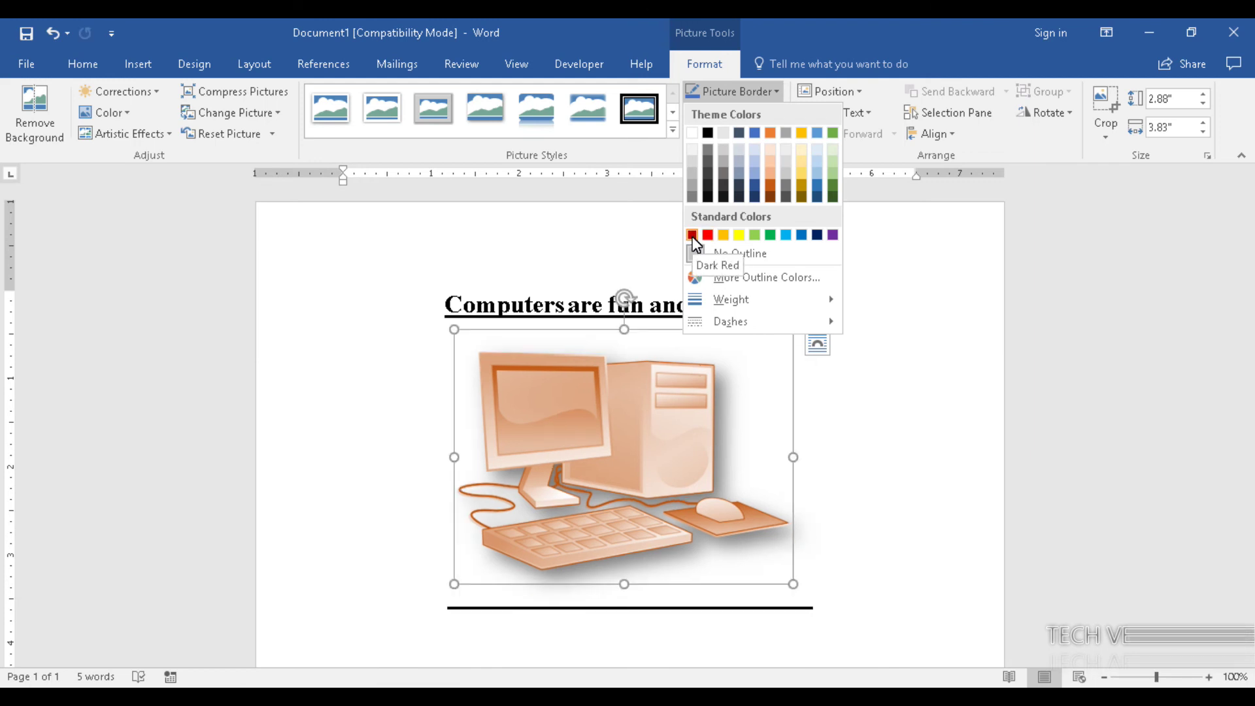
{"action": "left_click", "coordinate": [693, 237]}
{"action": "left_click", "coordinate": [776, 92]}
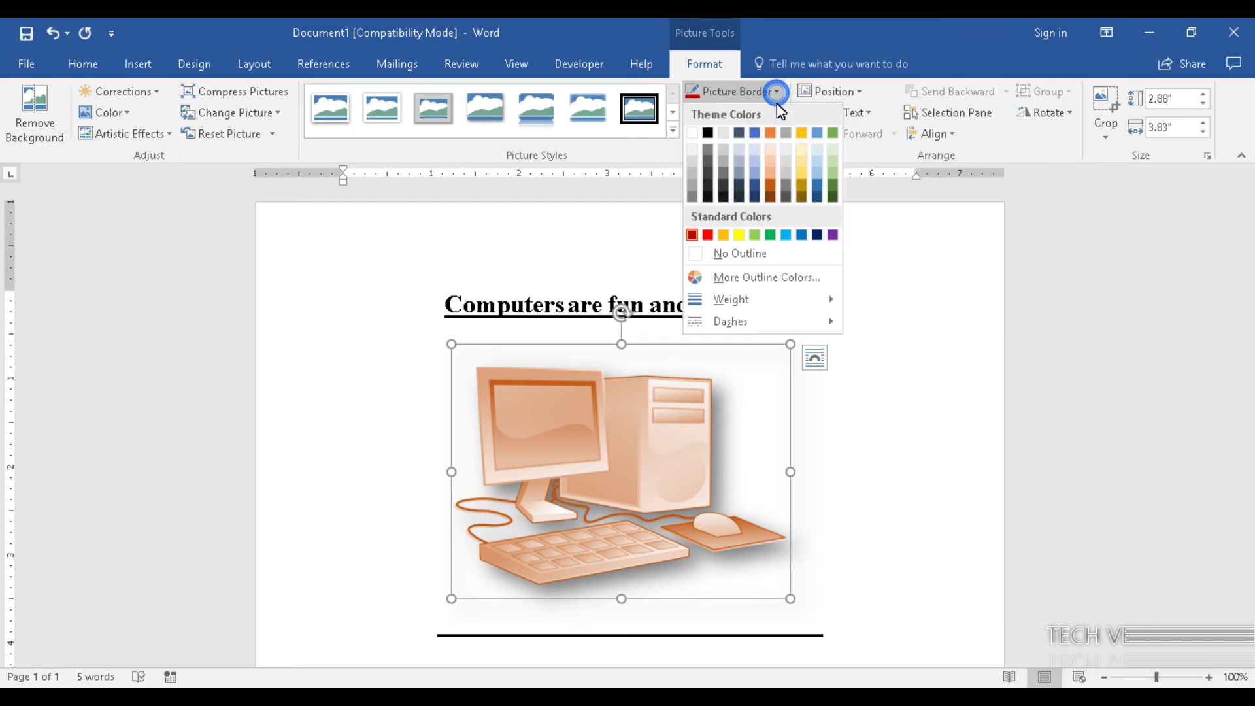
{"action": "mouse_move", "coordinate": [776, 303]}
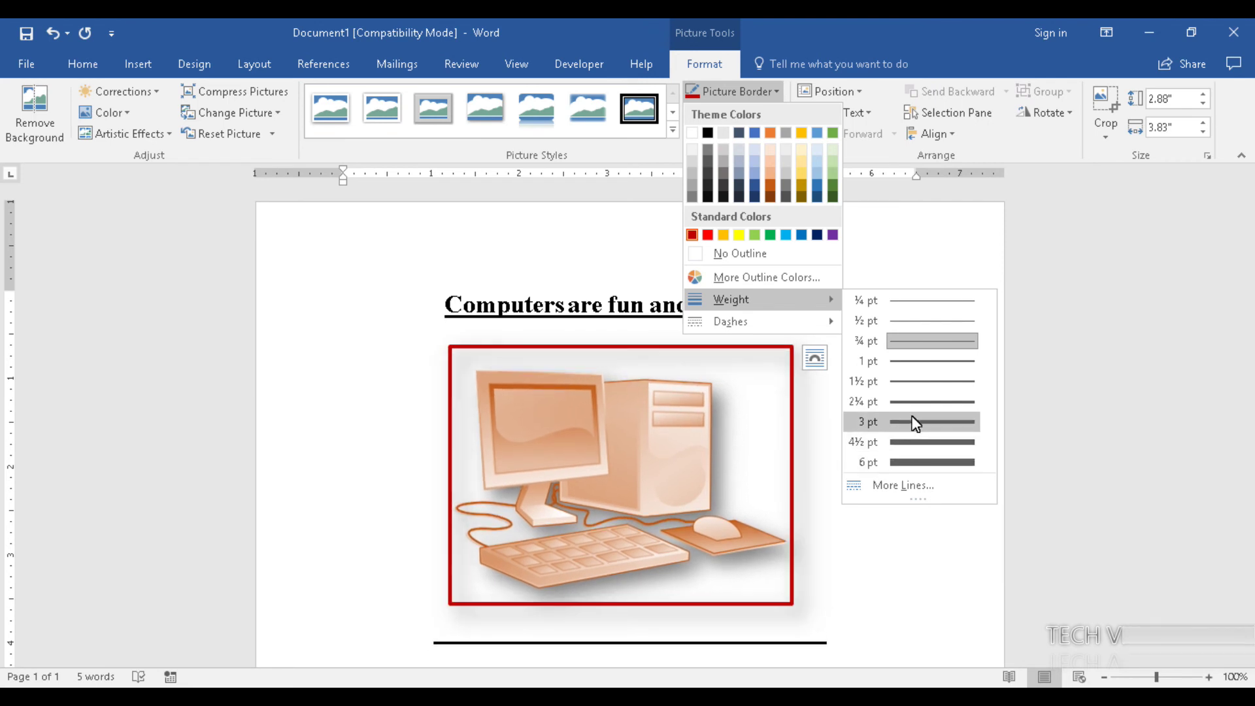
{"action": "left_click", "coordinate": [914, 463]}
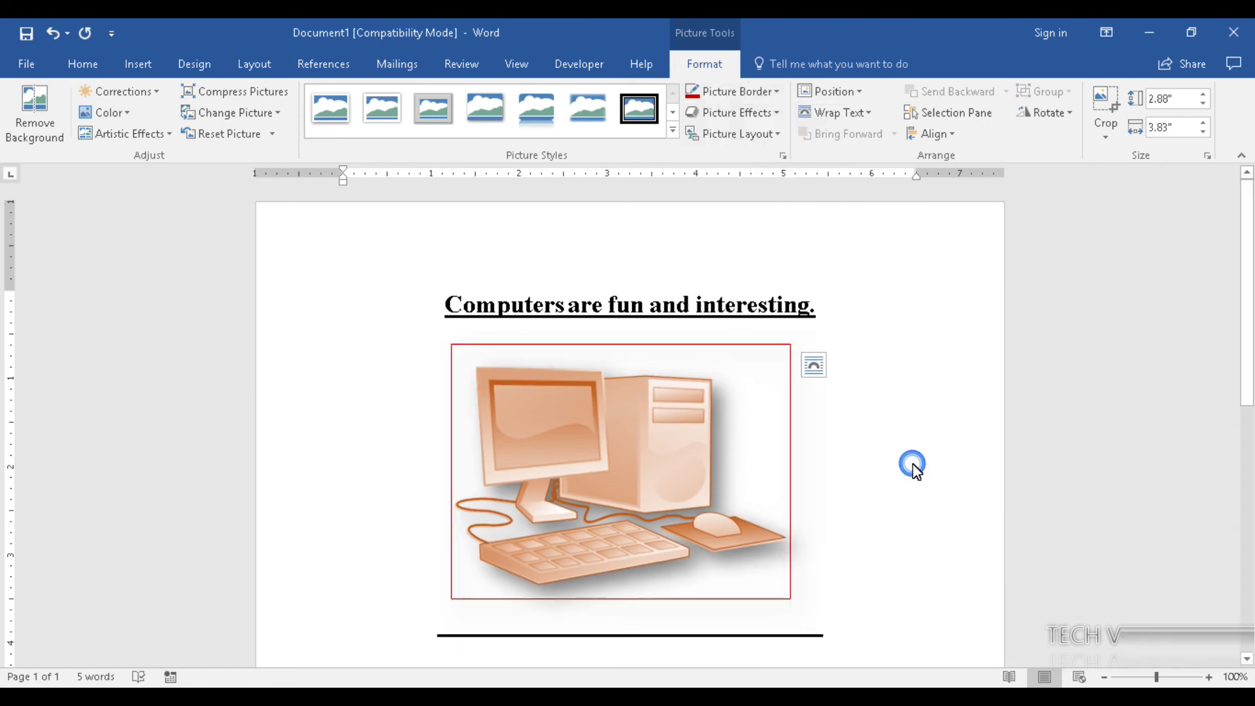
Step: Add the short reflection variation with the widest offset to the bordered computer picture
{"action": "left_click", "coordinate": [721, 115]}
{"action": "mouse_move", "coordinate": [738, 162]}
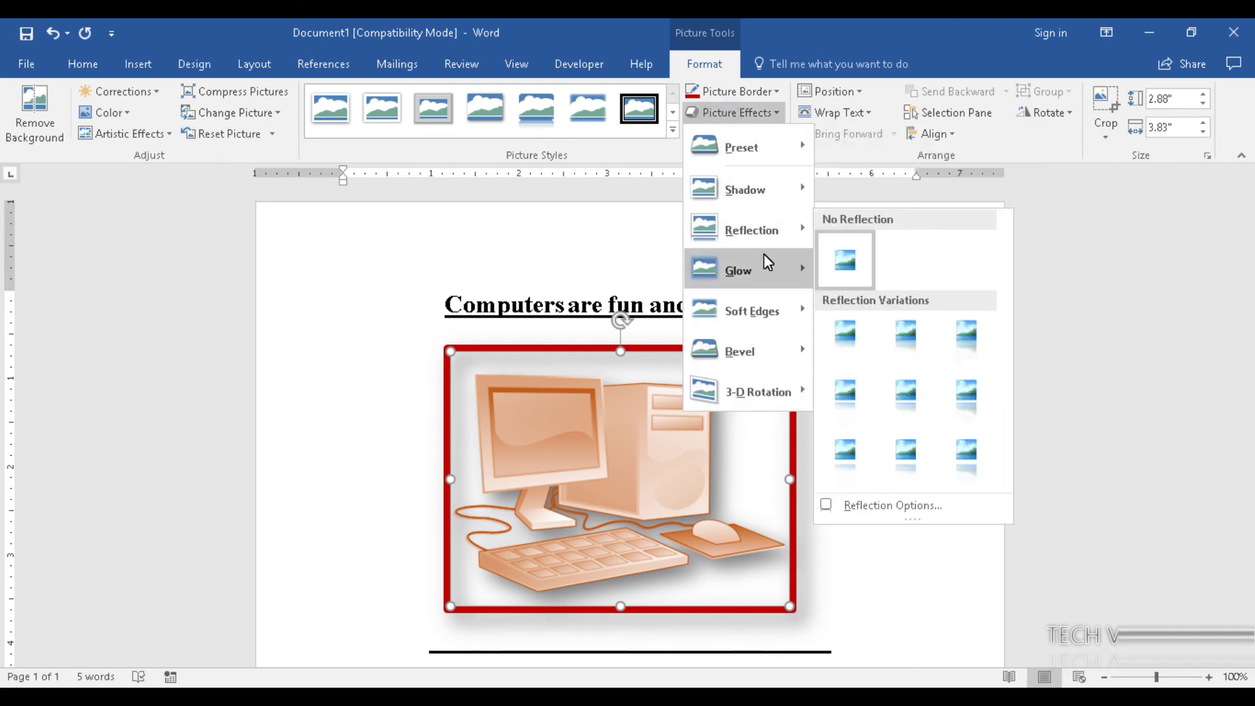
{"action": "mouse_move", "coordinate": [771, 239]}
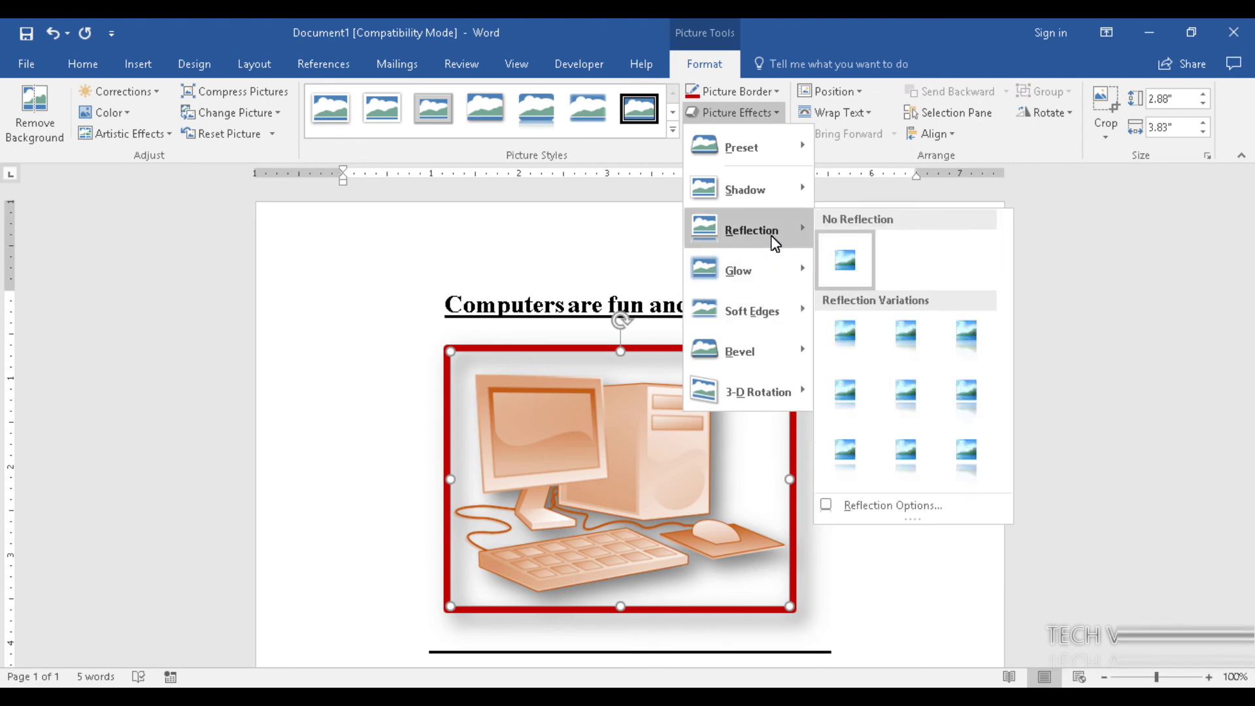
{"action": "left_click", "coordinate": [850, 461]}
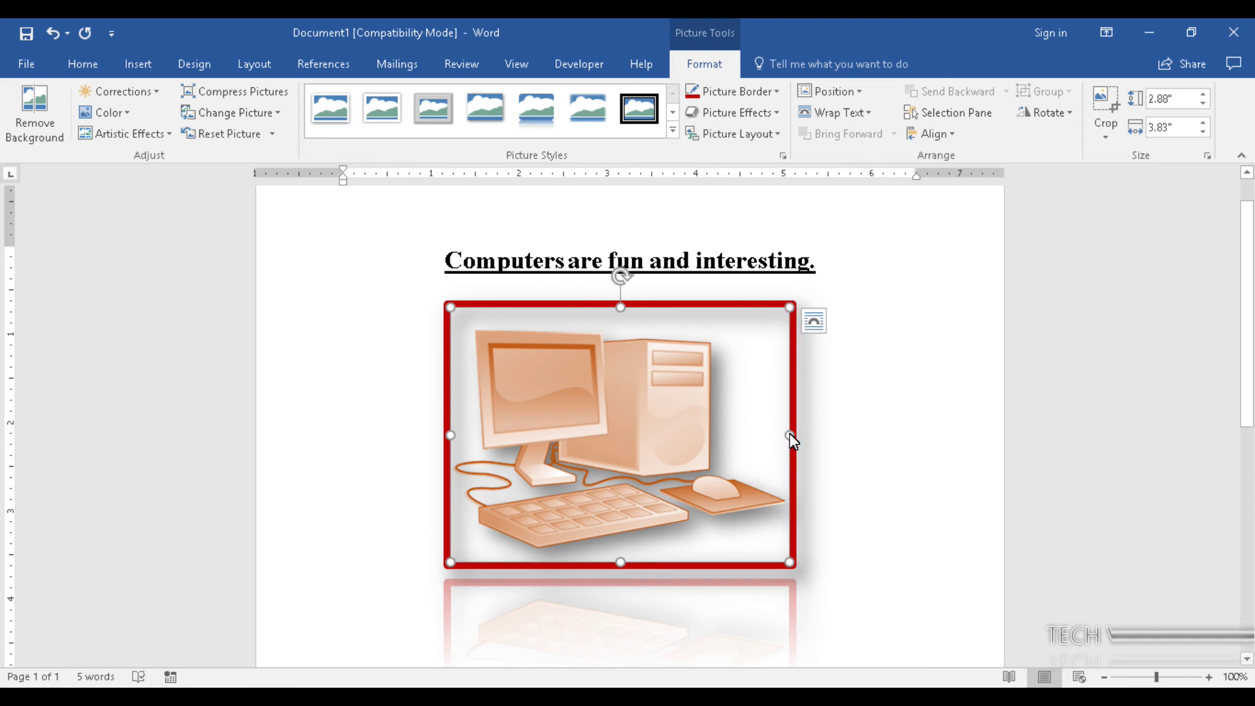
Step: Enlarge the computer picture and stretch its width and height to about 4.62" high by 6.14" wide
{"action": "left_click", "coordinate": [450, 435]}
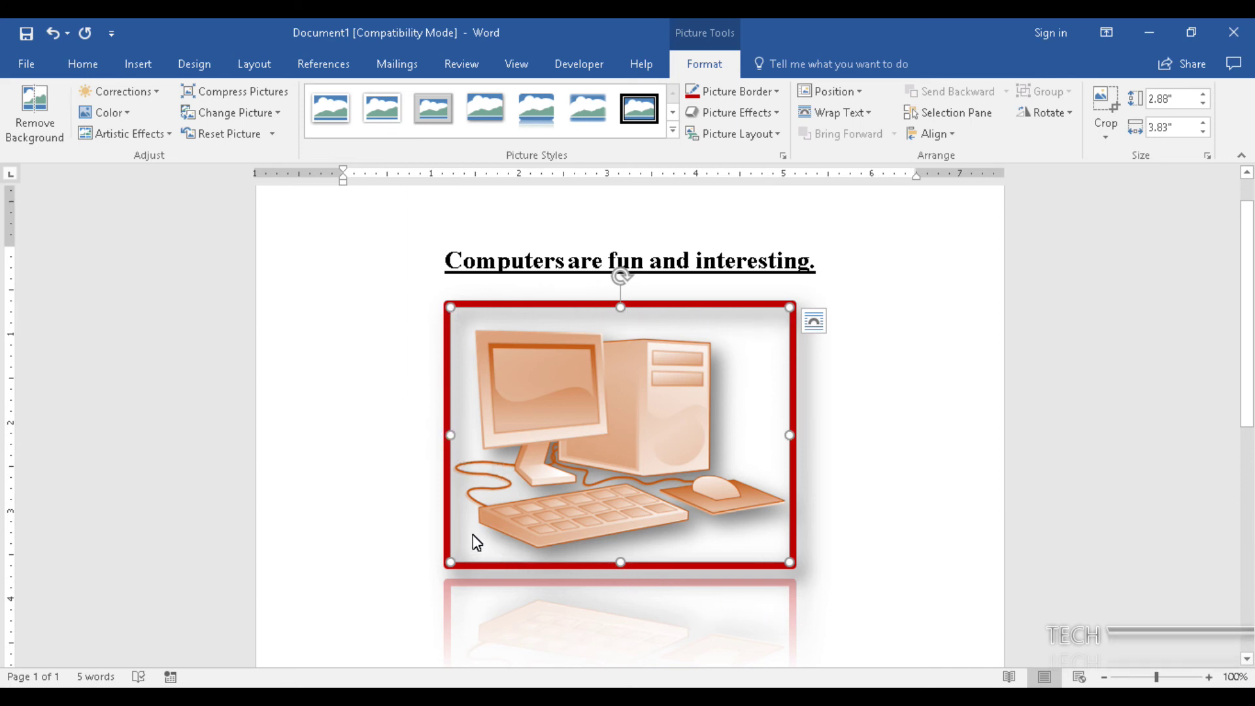
{"action": "left_click_drag", "start_coordinate": [791, 309], "coordinate": [893, 286]}
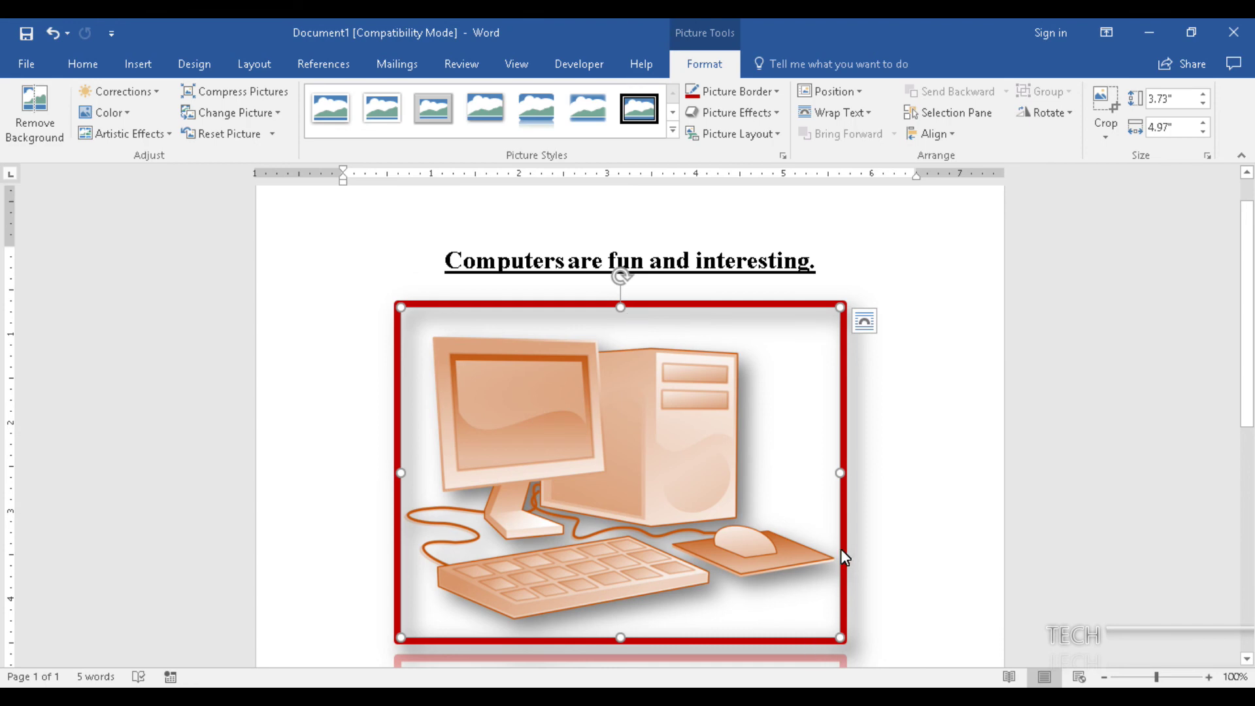
{"action": "mouse_move", "coordinate": [844, 306]}
{"action": "left_mouse_down"}
{"action": "mouse_move", "coordinate": [870, 295]}
{"action": "mouse_move", "coordinate": [860, 304]}
{"action": "left_mouse_up"}
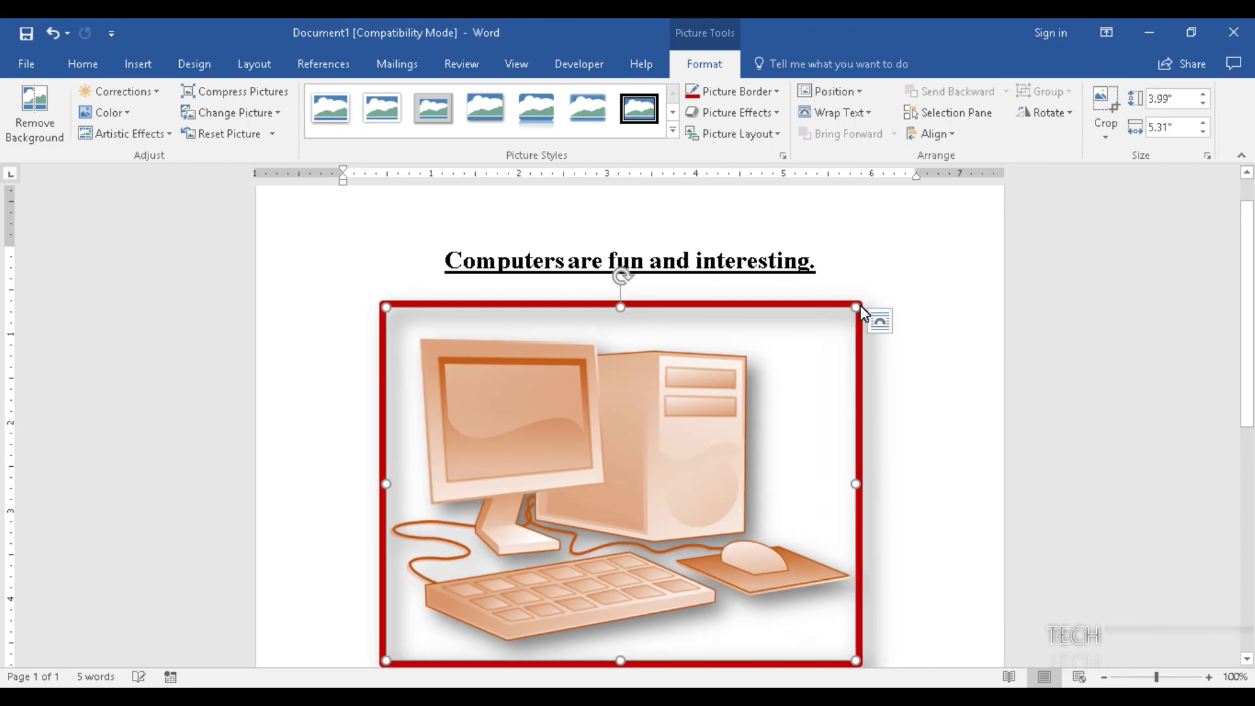
{"action": "scroll", "coordinate": [850, 321], "scroll_direction": "down", "scroll_amount": 2}
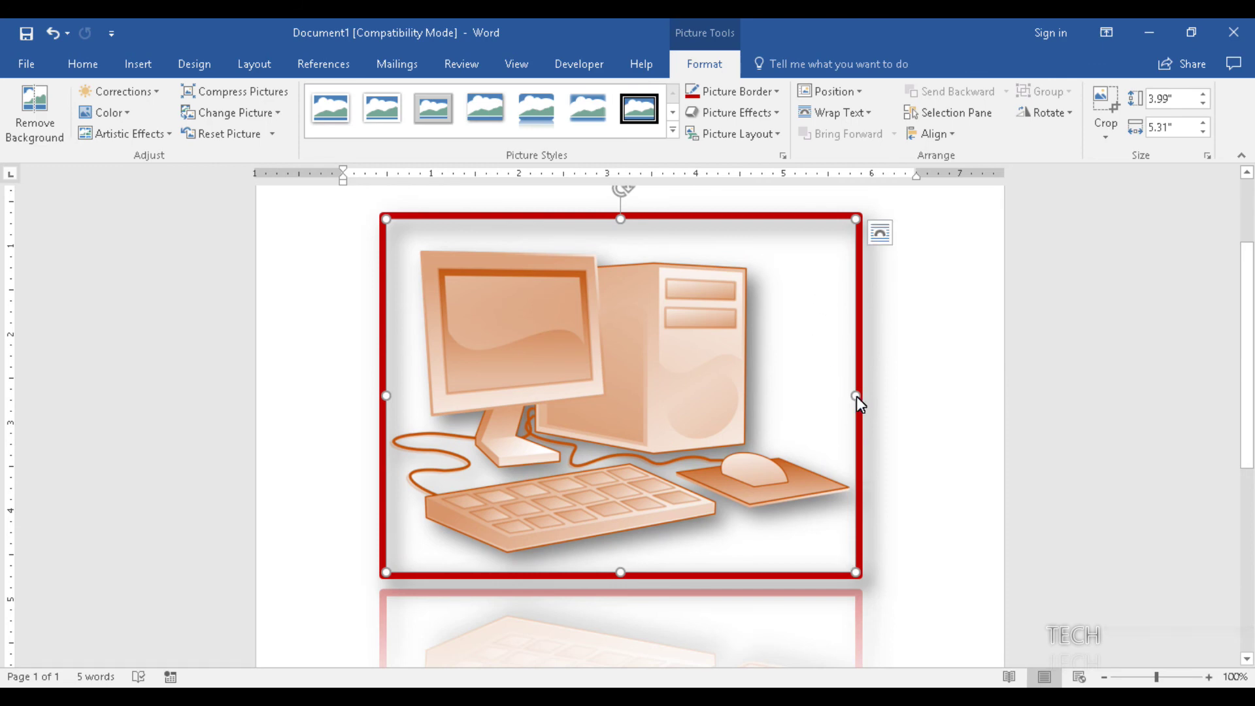
{"action": "left_click_drag", "start_coordinate": [856, 397], "coordinate": [931, 406]}
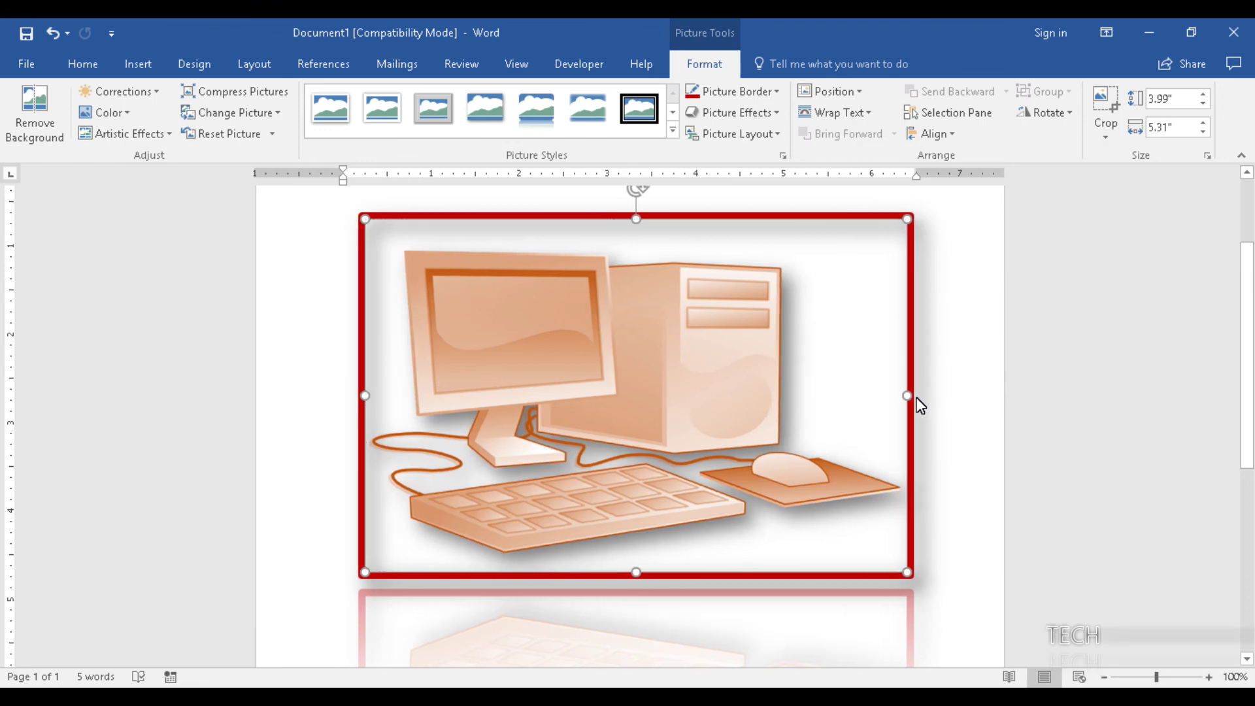
{"action": "left_click_drag", "start_coordinate": [637, 574], "coordinate": [635, 632]}
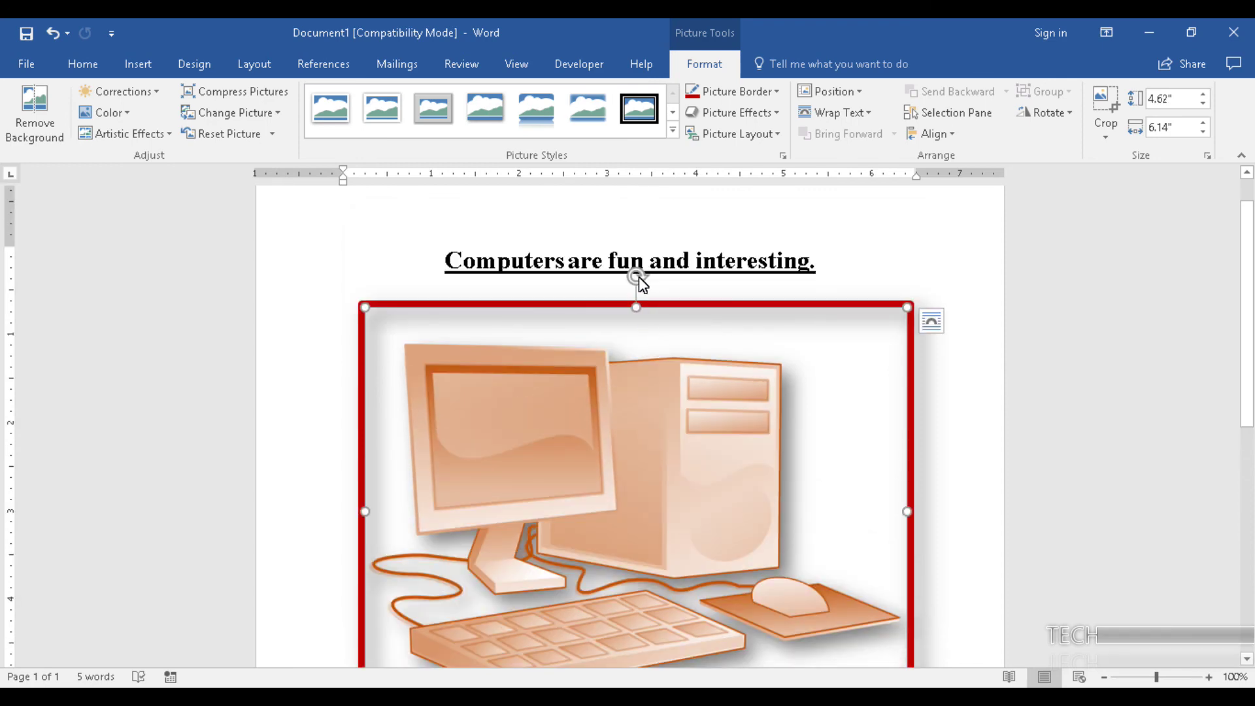
Step: Rotate the computer picture counterclockwise and undo the rotation
{"action": "left_click_drag", "start_coordinate": [638, 277], "coordinate": [547, 293]}
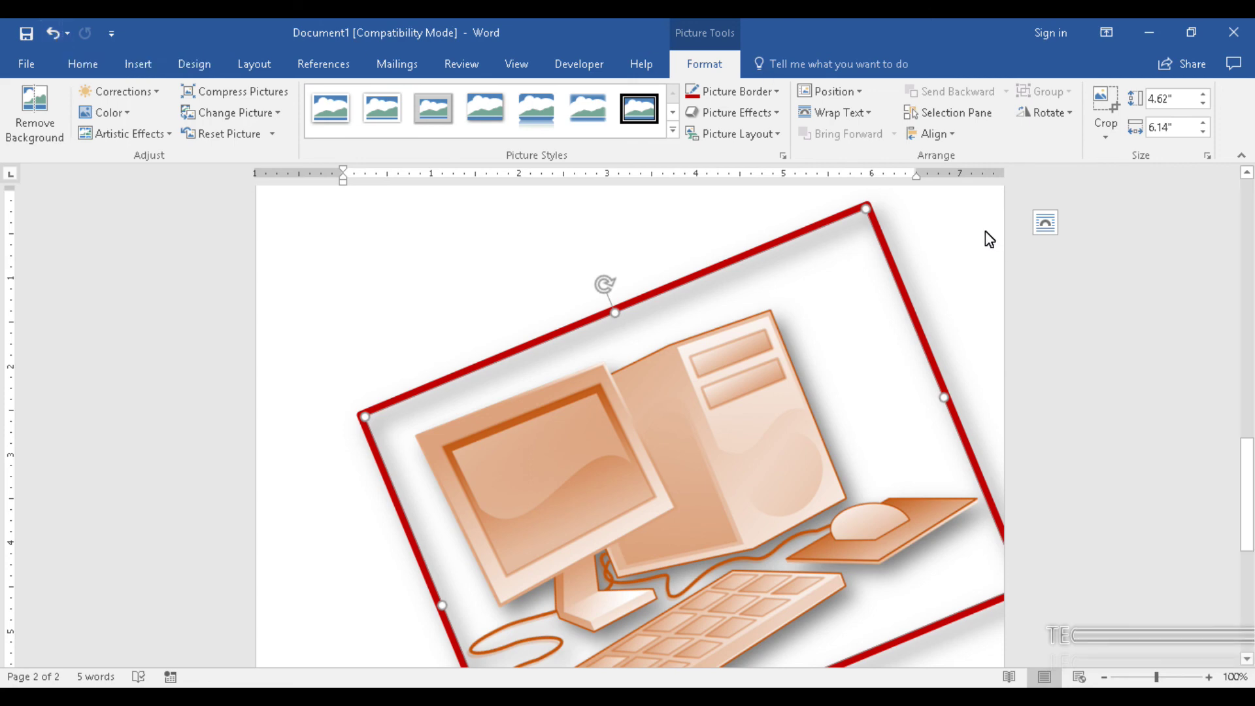
{"action": "key", "text": "ctrl+z"}
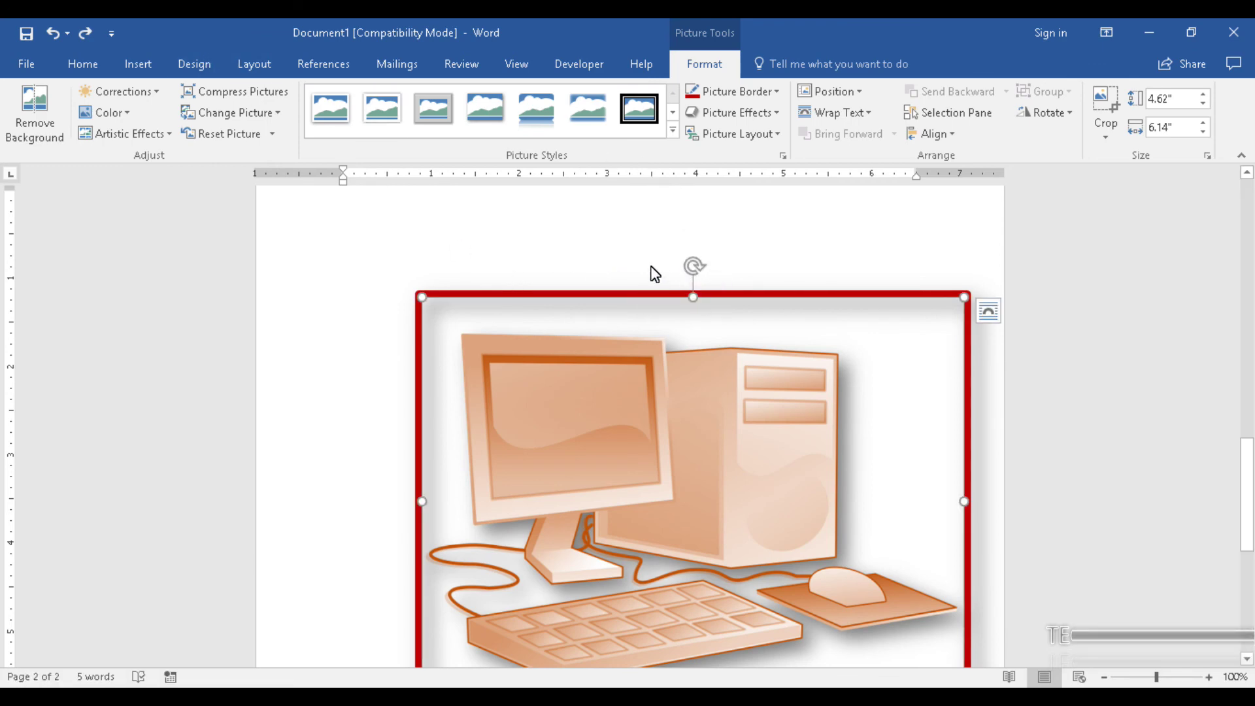
Step: Set the computer picture's text wrapping to Behind Text
{"action": "scroll", "coordinate": [639, 299], "scroll_direction": "down", "scroll_amount": 5}
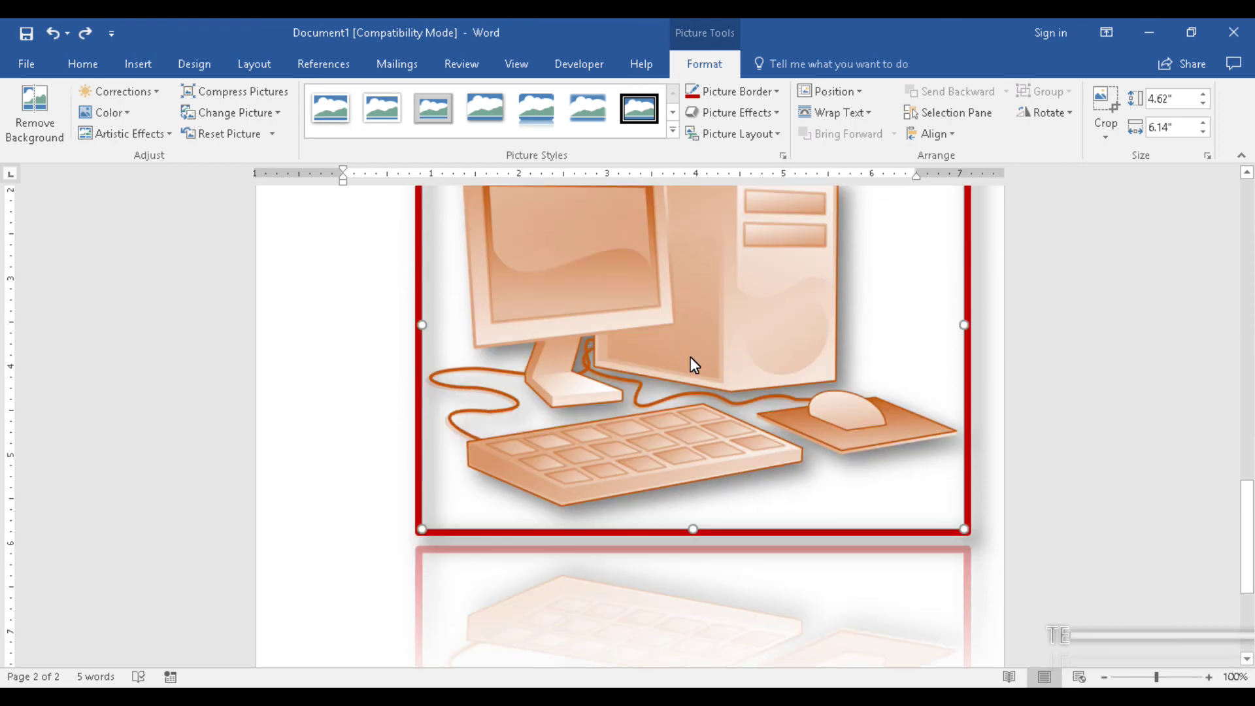
{"action": "scroll", "coordinate": [690, 357], "scroll_direction": "up", "scroll_amount": 10}
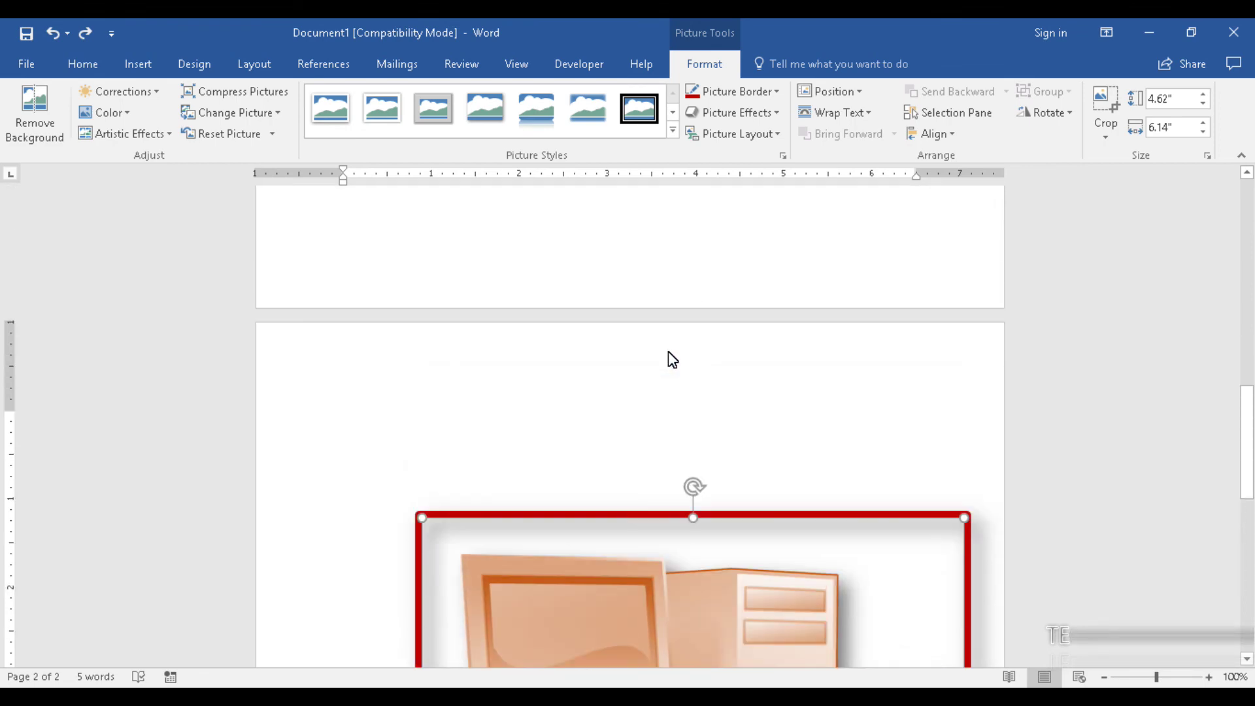
{"action": "scroll", "coordinate": [669, 356], "scroll_direction": "up", "scroll_amount": 10}
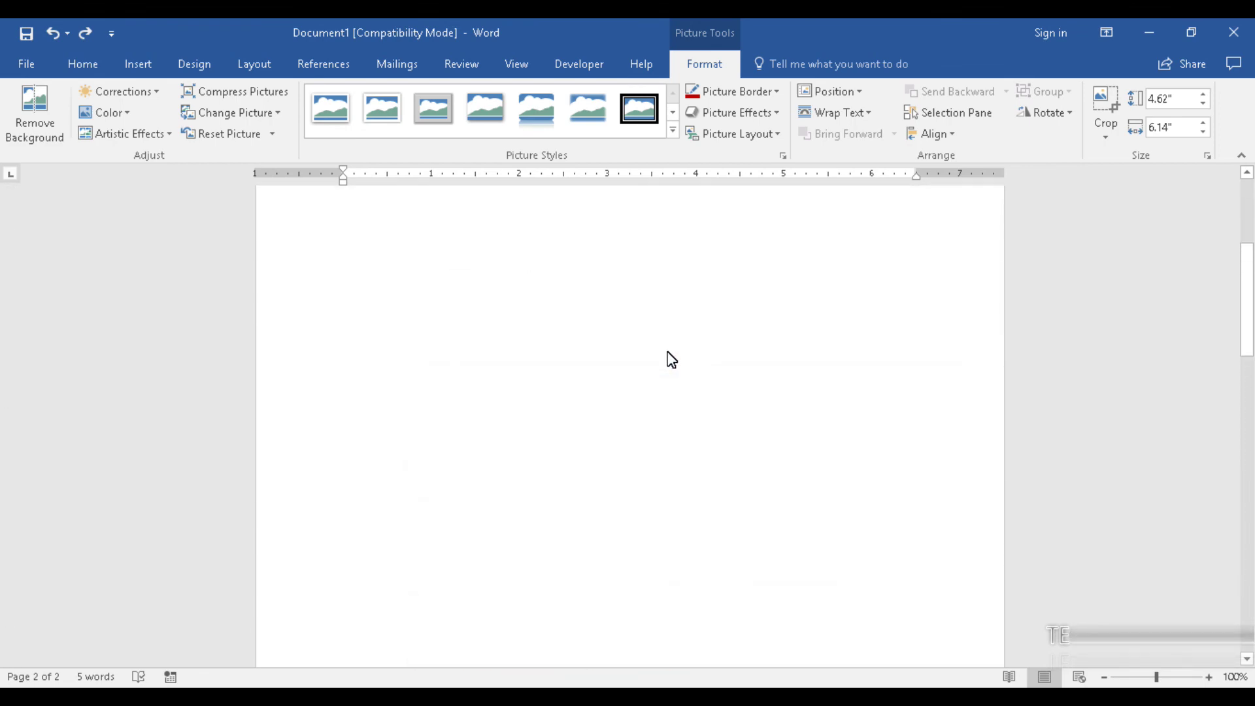
{"action": "scroll", "coordinate": [672, 359], "scroll_direction": "down", "scroll_amount": 10}
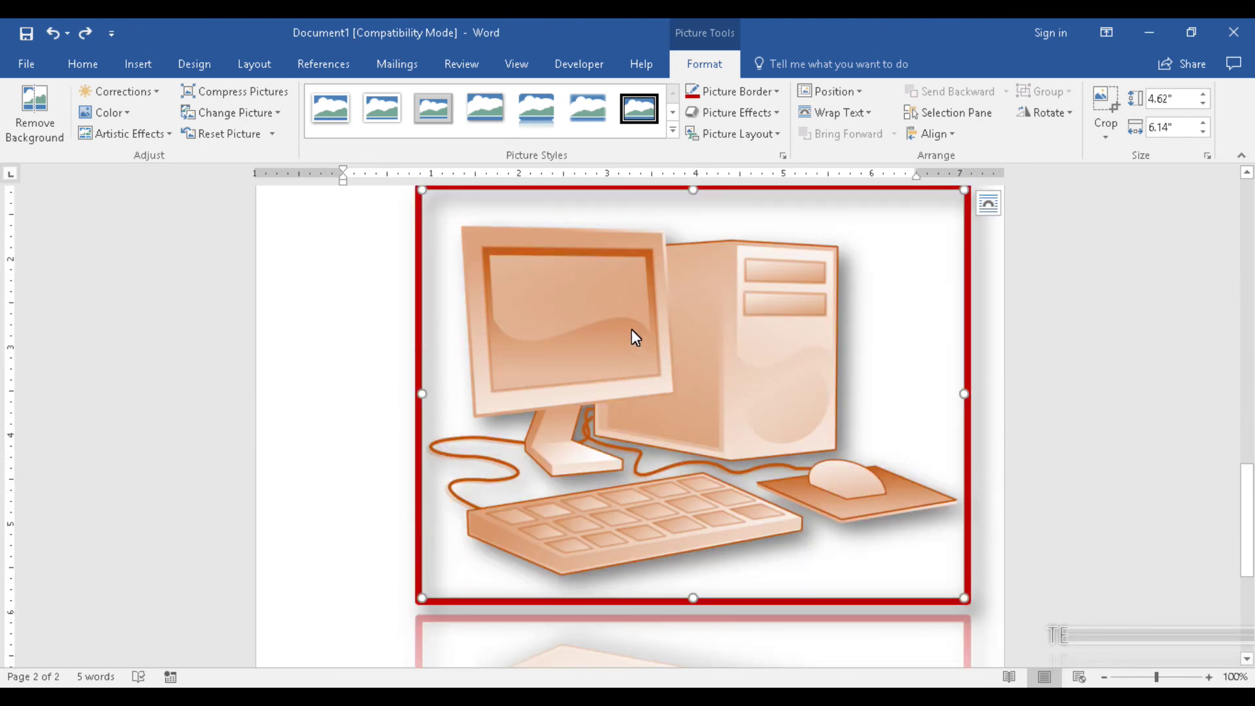
{"action": "scroll", "coordinate": [628, 325], "scroll_direction": "up", "scroll_amount": 1}
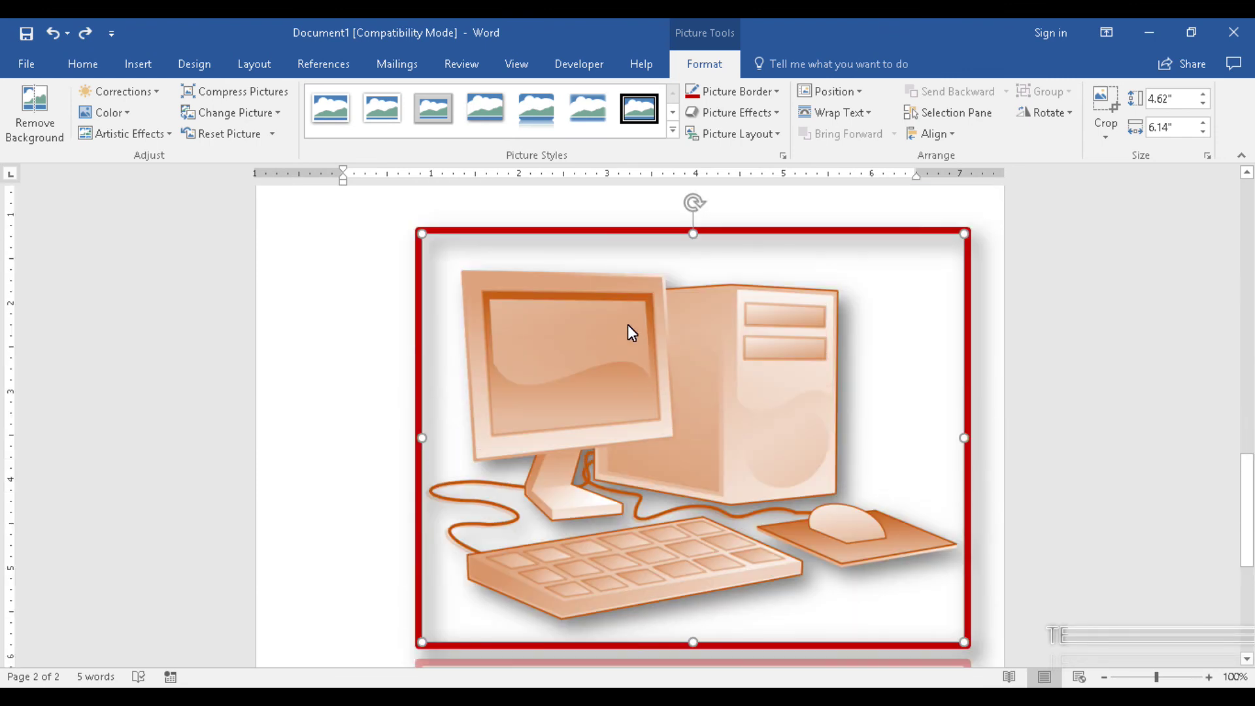
{"action": "left_click", "coordinate": [773, 262]}
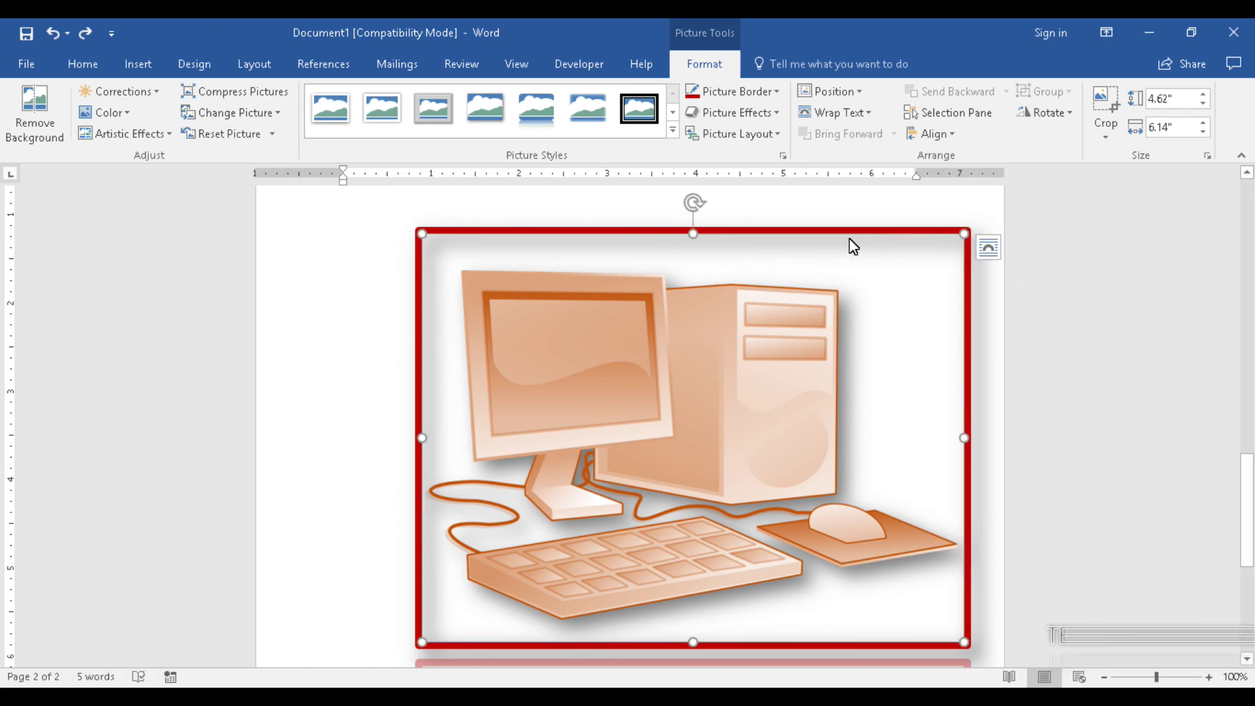
{"action": "right_click", "coordinate": [763, 235]}
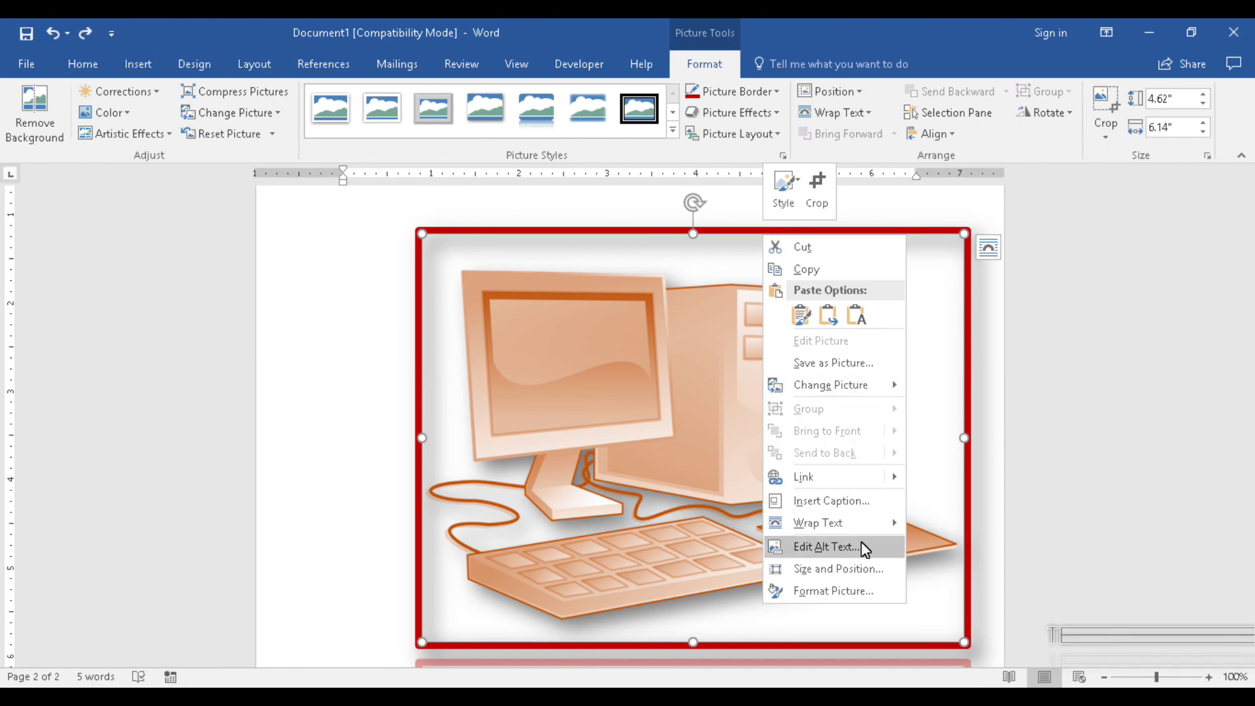
{"action": "mouse_move", "coordinate": [852, 533]}
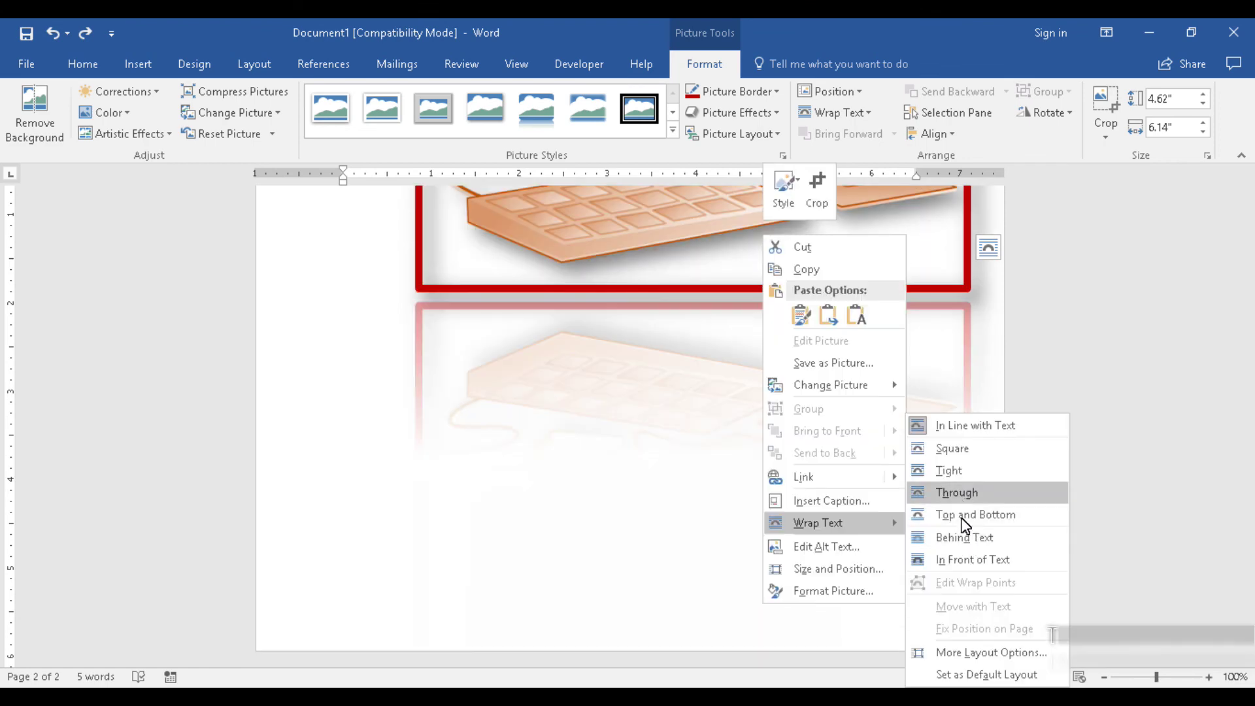
{"action": "left_click", "coordinate": [952, 538]}
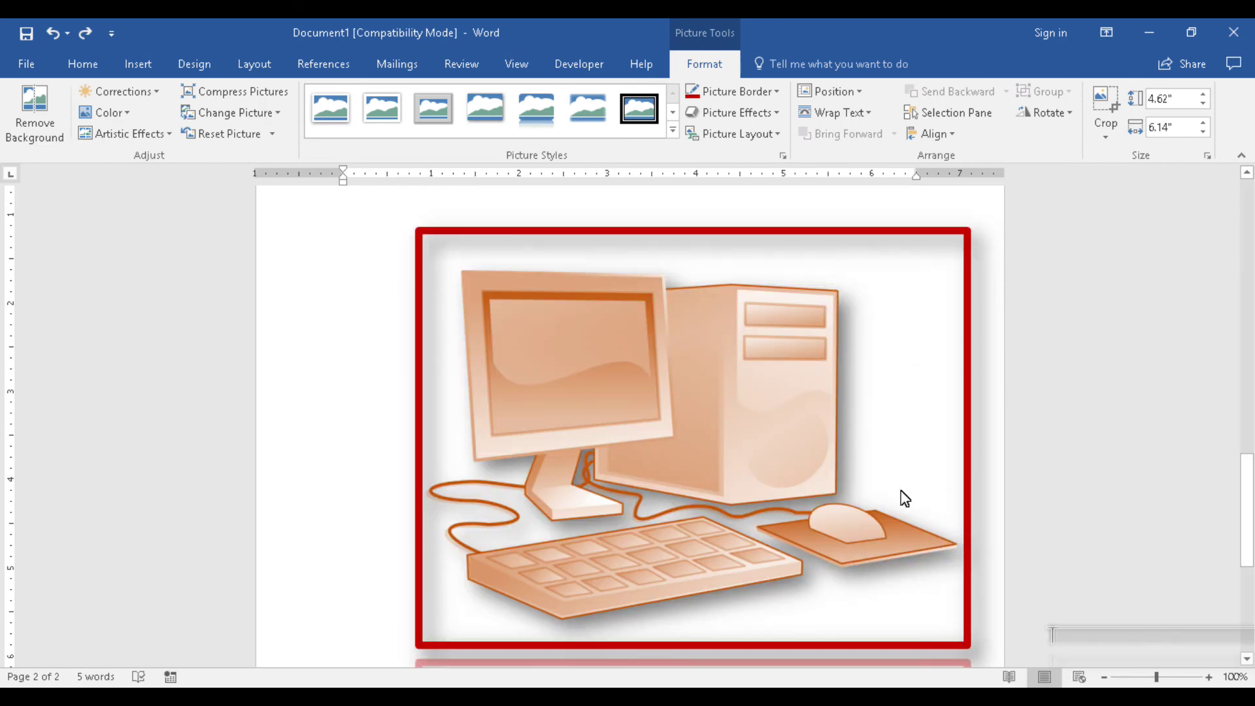
Step: Move the computer picture up behind the heading sentence so its red border frames the text, and deselect it
{"action": "scroll", "coordinate": [890, 493], "scroll_direction": "down", "scroll_amount": 3}
{"action": "scroll", "coordinate": [890, 494], "scroll_direction": "up", "scroll_amount": 5}
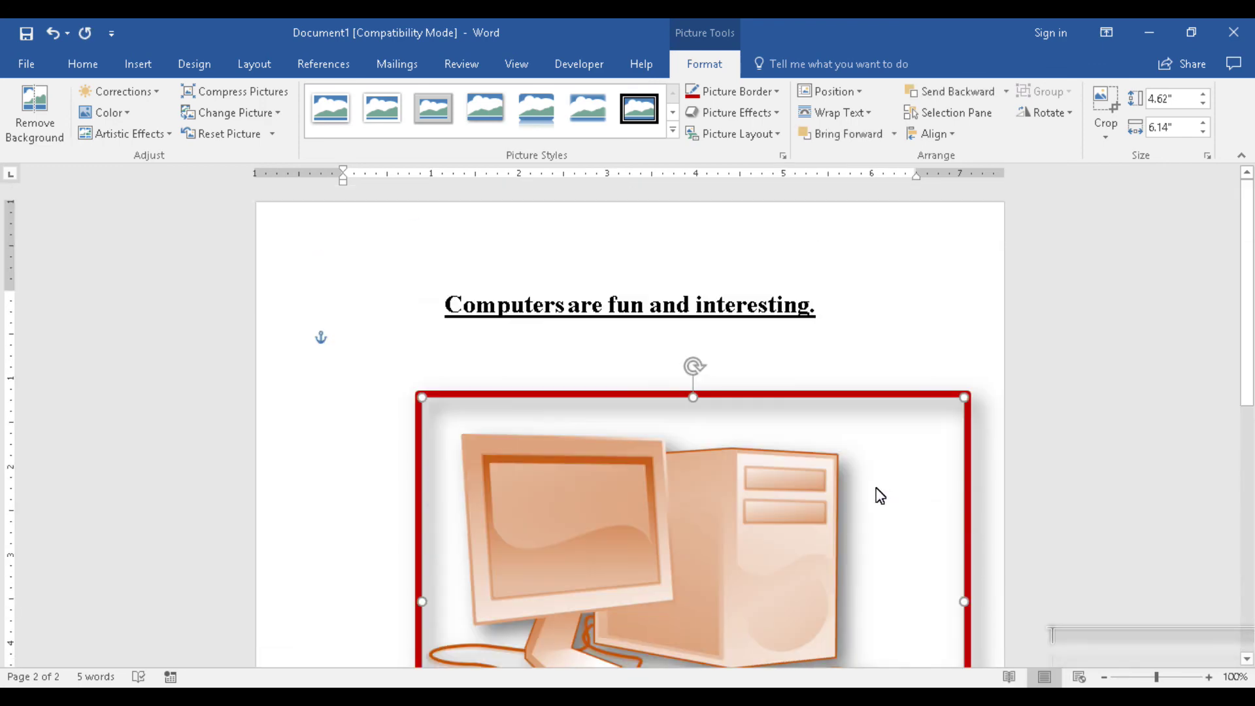
{"action": "left_click_drag", "start_coordinate": [799, 450], "coordinate": [759, 420]}
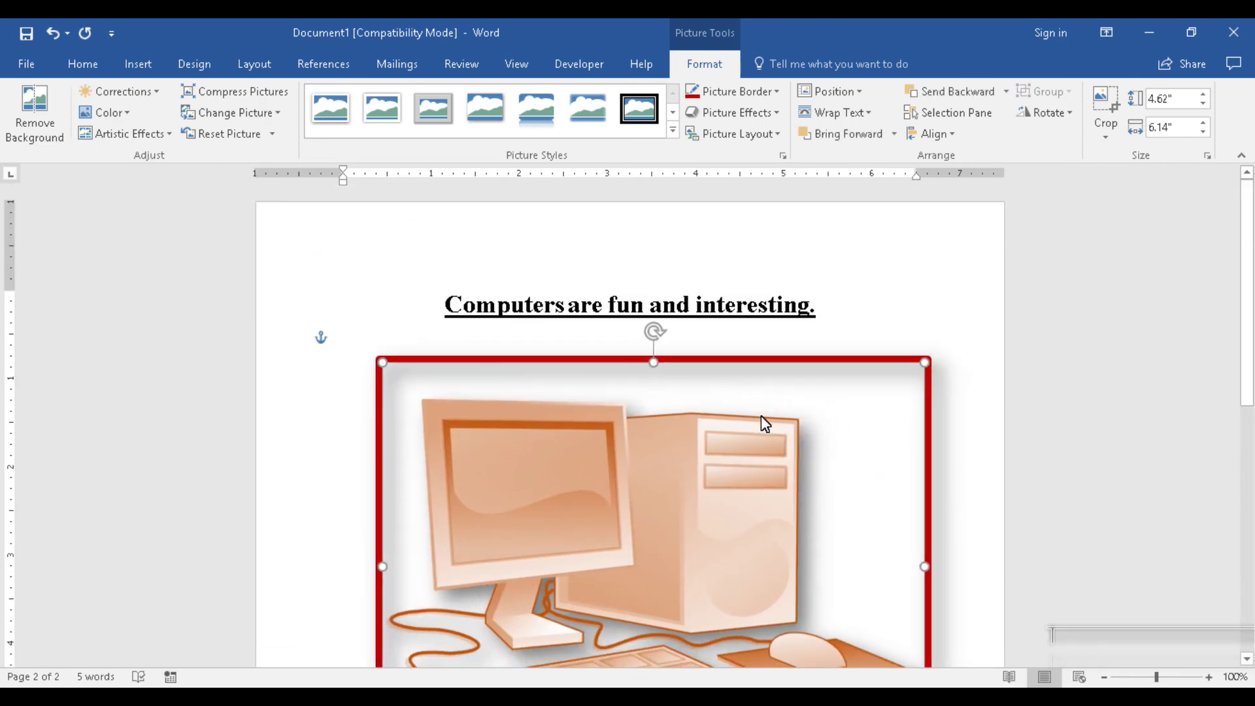
{"action": "scroll", "coordinate": [821, 426], "scroll_direction": "down", "scroll_amount": 5}
{"action": "scroll", "coordinate": [847, 434], "scroll_direction": "down", "scroll_amount": 5}
{"action": "left_click_drag", "start_coordinate": [704, 379], "coordinate": [744, 425]}
{"action": "scroll", "coordinate": [634, 384], "scroll_direction": "up", "scroll_amount": 4}
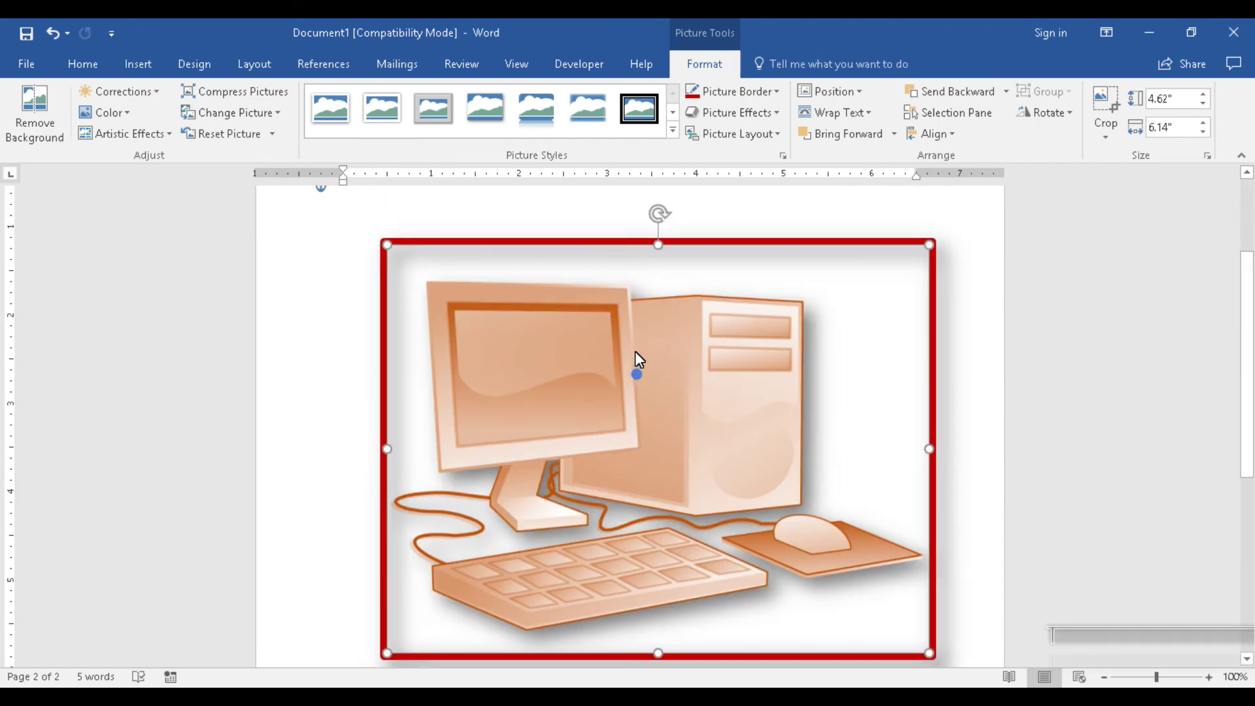
{"action": "scroll", "coordinate": [651, 383], "scroll_direction": "up", "scroll_amount": 4}
{"action": "left_click_drag", "start_coordinate": [637, 386], "coordinate": [615, 323]}
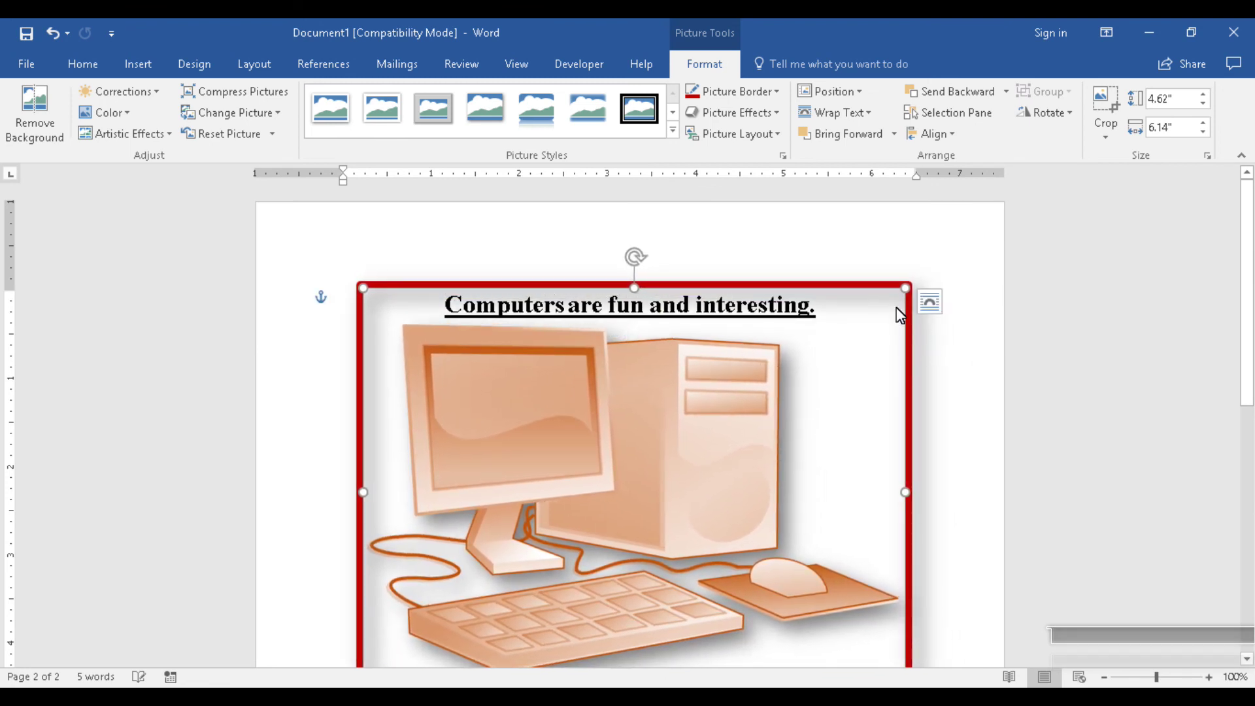
{"action": "left_click", "coordinate": [939, 380]}
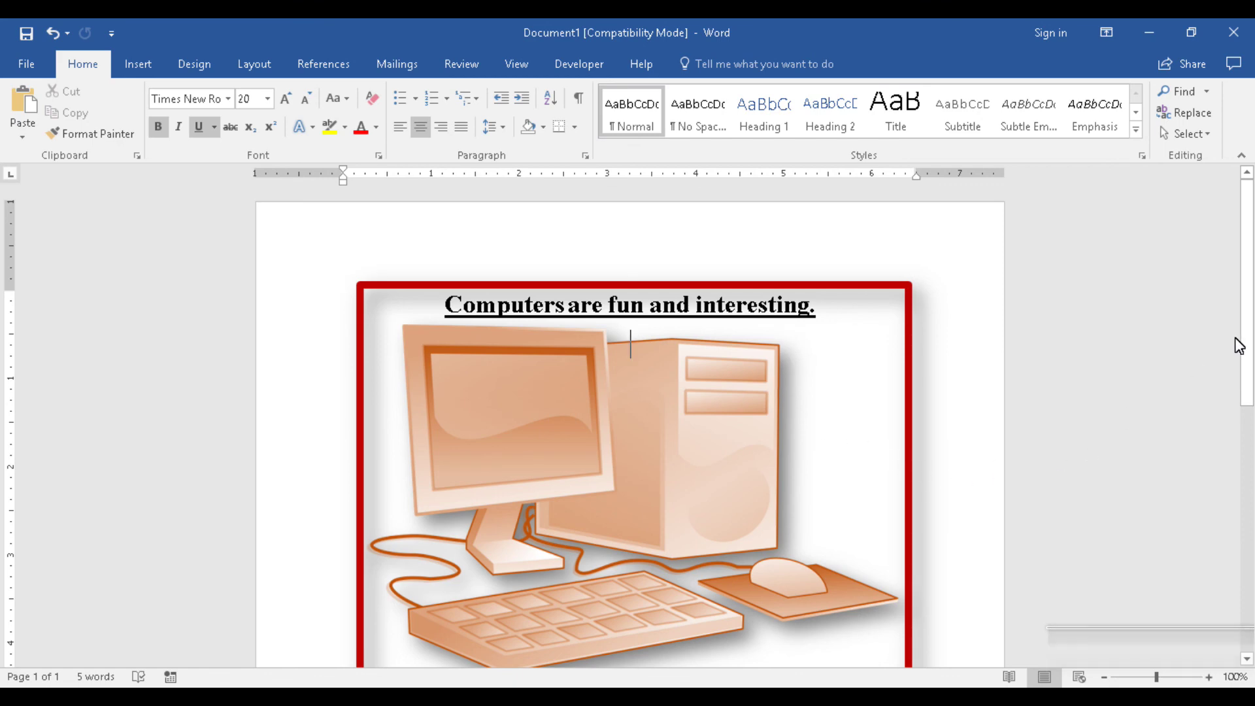
{"action": "left_click", "coordinate": [1249, 324]}
{"action": "mouse_move", "coordinate": [1250, 334]}
{"action": "left_mouse_down"}
{"action": "mouse_move", "coordinate": [1249, 504]}
{"action": "mouse_move", "coordinate": [1250, 308]}
{"action": "left_mouse_up"}
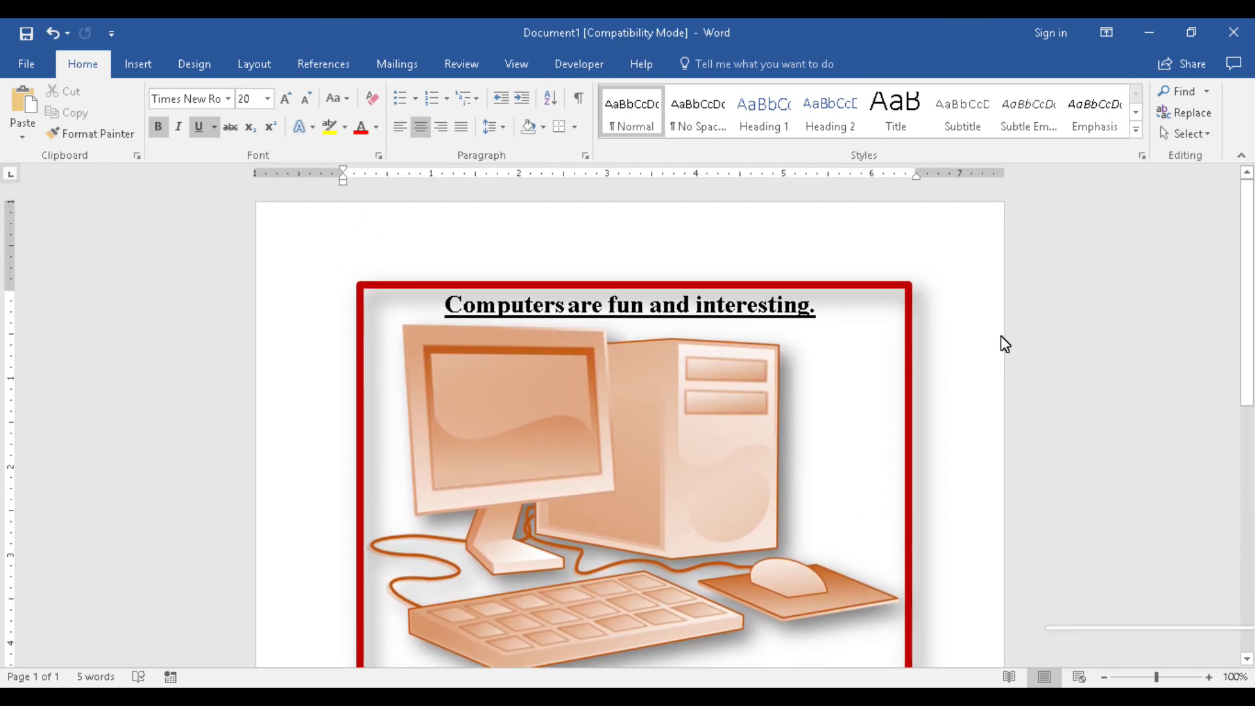